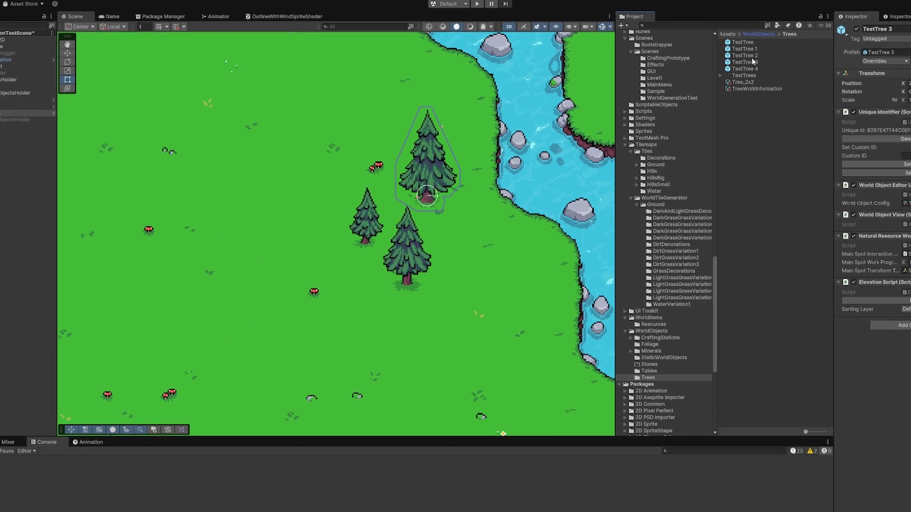
Place a small stone and two large stones from the Minerals folder's Stones prefabs near the pine trees.
{"action": "left_click", "coordinate": [758, 34]}
{"action": "double_click", "coordinate": [747, 55]}
{"action": "double_click", "coordinate": [747, 55]}
{"action": "left_click_drag", "start_coordinate": [747, 55], "coordinate": [378, 193]}
{"action": "left_click_drag", "start_coordinate": [757, 210], "coordinate": [302, 242]}
{"action": "left_click_drag", "start_coordinate": [756, 210], "coordinate": [317, 194]}
Place a limestone deposit and a copper deposit from the Minerals prefabs between the trees and the river.
{"action": "left_click", "coordinate": [802, 31]}
{"action": "double_click", "coordinate": [759, 47]}
{"action": "left_click_drag", "start_coordinate": [759, 47], "coordinate": [519, 240]}
{"action": "left_click", "coordinate": [814, 29]}
{"action": "double_click", "coordinate": [764, 38]}
{"action": "middle_click_drag", "start_coordinate": [470, 317], "coordinate": [446, 315]}
Place several different bushes from the Foliage prefabs around the pine trees.
{"action": "left_click", "coordinate": [787, 29]}
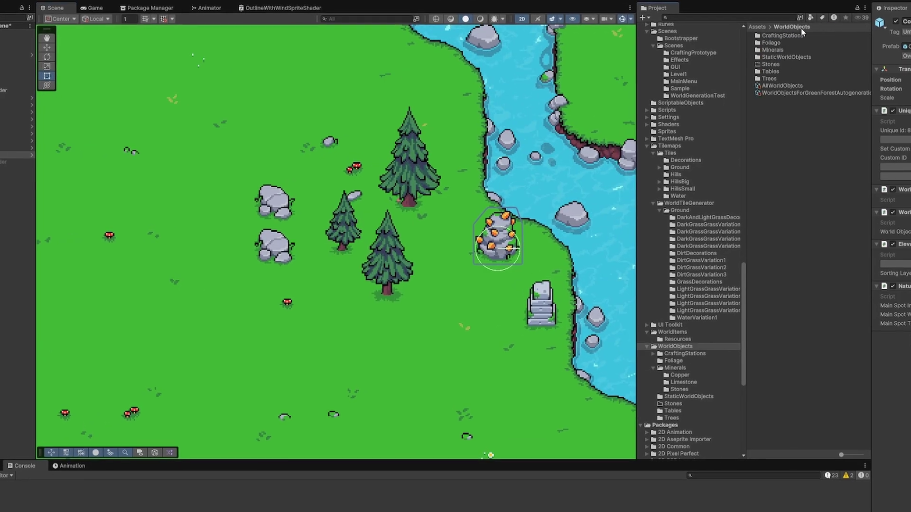
{"action": "double_click", "coordinate": [776, 43]}
{"action": "left_click_drag", "start_coordinate": [769, 142], "coordinate": [441, 299]}
{"action": "left_click_drag", "start_coordinate": [766, 160], "coordinate": [442, 235]}
{"action": "left_click_drag", "start_coordinate": [772, 57], "coordinate": [466, 144]}
{"action": "left_click_drag", "start_coordinate": [778, 106], "coordinate": [466, 215]}
{"action": "left_click_drag", "start_coordinate": [799, 132], "coordinate": [444, 123]}
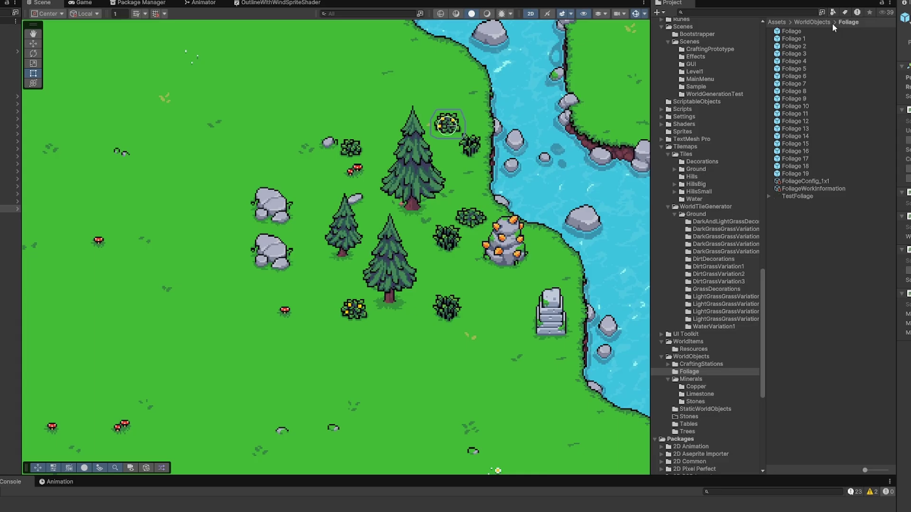
Place another tree from the Trees prefabs beside the existing pines.
{"action": "left_click", "coordinate": [812, 22]}
{"action": "double_click", "coordinate": [797, 76]}
{"action": "left_click_drag", "start_coordinate": [807, 45], "coordinate": [332, 186]}
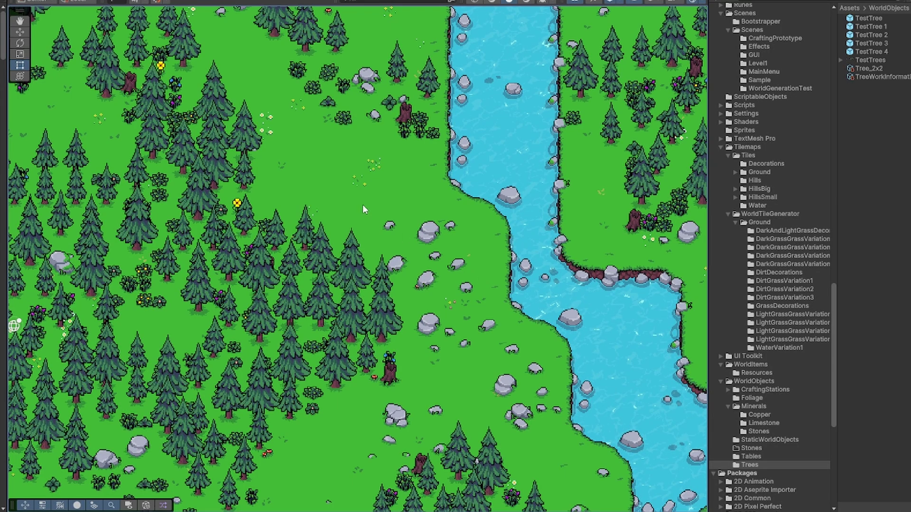
{"action": "middle_click_drag", "start_coordinate": [363, 209], "coordinate": [484, 444]}
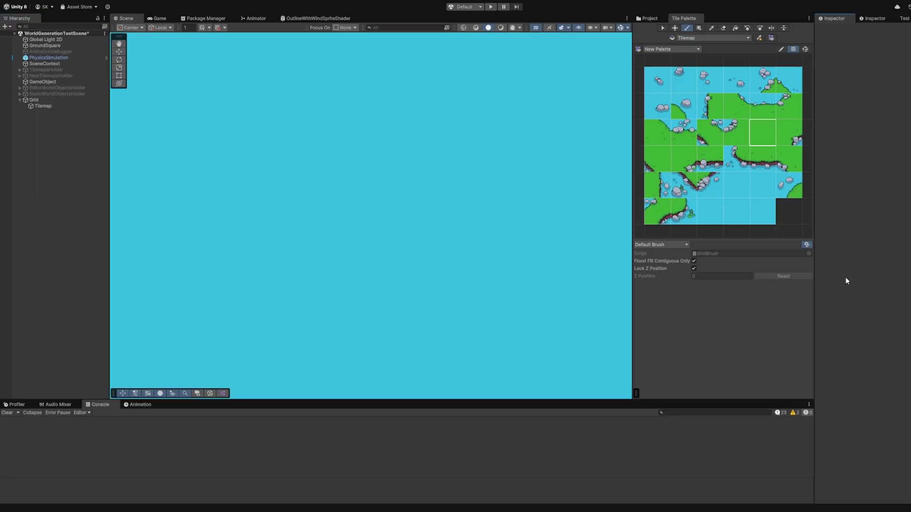
Paint a block of plain grass tiles on the water and put a rocky corner tile on its upper-left corner.
{"action": "left_click_drag", "start_coordinate": [318, 152], "coordinate": [437, 203]}
{"action": "left_click", "coordinate": [431, 209]}
{"action": "left_click", "coordinate": [258, 151]}
{"action": "left_click", "coordinate": [739, 134]}
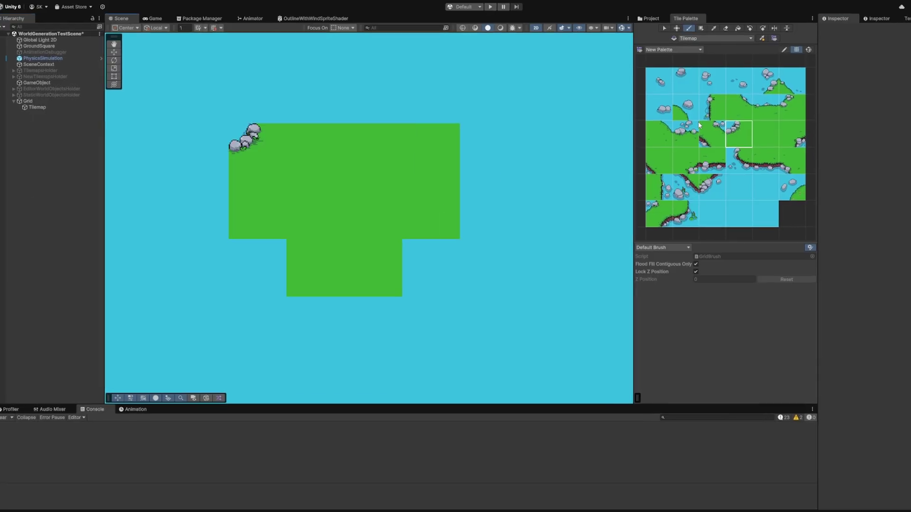
Paint the island's upper shoreline with rounded corner tiles at both ends and grassy rock-edged tiles between them.
{"action": "left_click", "coordinate": [792, 187]}
{"action": "left_click", "coordinate": [257, 94]}
{"action": "left_click", "coordinate": [686, 134]}
{"action": "left_click", "coordinate": [315, 94]}
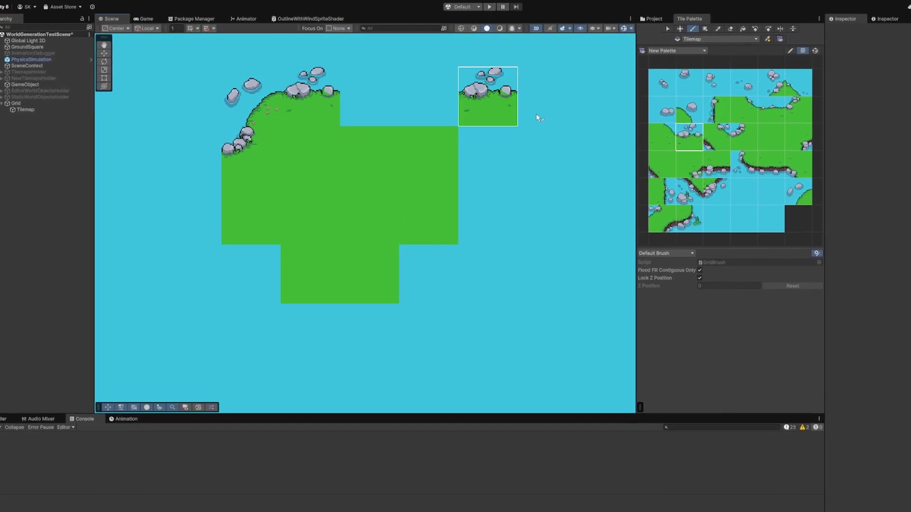
{"action": "left_click", "coordinate": [771, 110]}
{"action": "left_click_drag", "start_coordinate": [374, 102], "coordinate": [441, 104]}
{"action": "left_click", "coordinate": [688, 110]}
{"action": "left_click", "coordinate": [496, 110]}
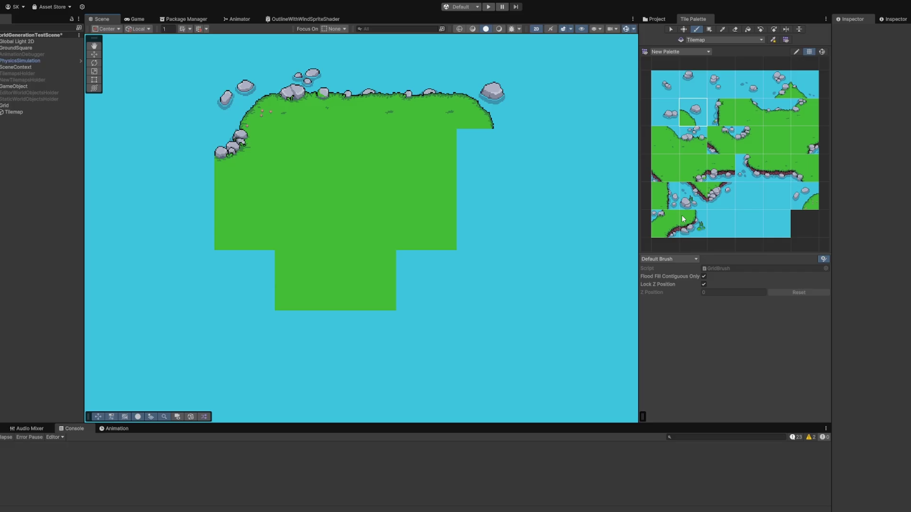
Paint the island's right shoreline with straight edge tiles, two lower-right corners and an inner corner between them.
{"action": "left_click", "coordinate": [666, 197]}
{"action": "left_click_drag", "start_coordinate": [485, 159], "coordinate": [485, 219]}
{"action": "left_click", "coordinate": [690, 220]}
{"action": "left_click", "coordinate": [475, 272]}
{"action": "left_click", "coordinate": [406, 335]}
{"action": "left_click", "coordinate": [693, 167]}
{"action": "left_click", "coordinate": [426, 280]}
Paint the island's bottom shoreline with cliff-edge tiles and close it with a rounded lower-left corner tile.
{"action": "left_click", "coordinate": [721, 168]}
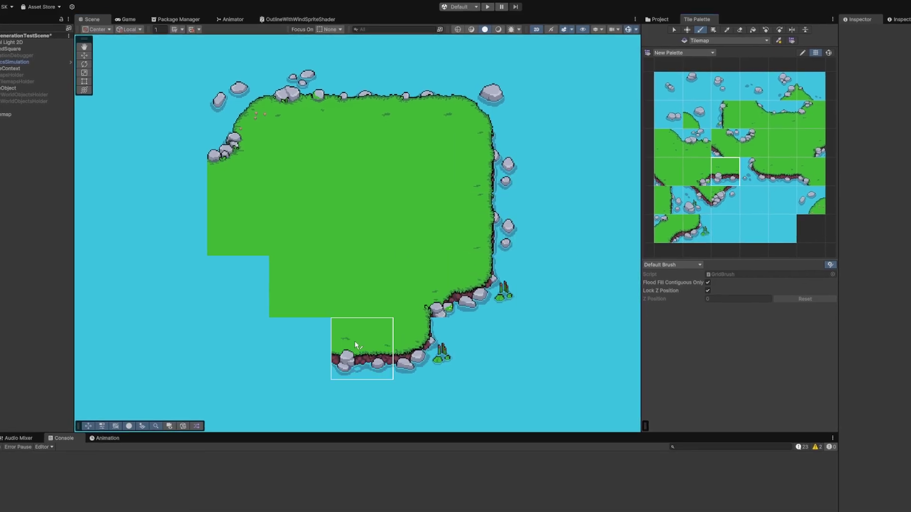
{"action": "left_click_drag", "start_coordinate": [355, 342], "coordinate": [300, 342]}
{"action": "left_click", "coordinate": [811, 172]}
{"action": "left_click", "coordinate": [667, 174]}
{"action": "left_click", "coordinate": [754, 172]}
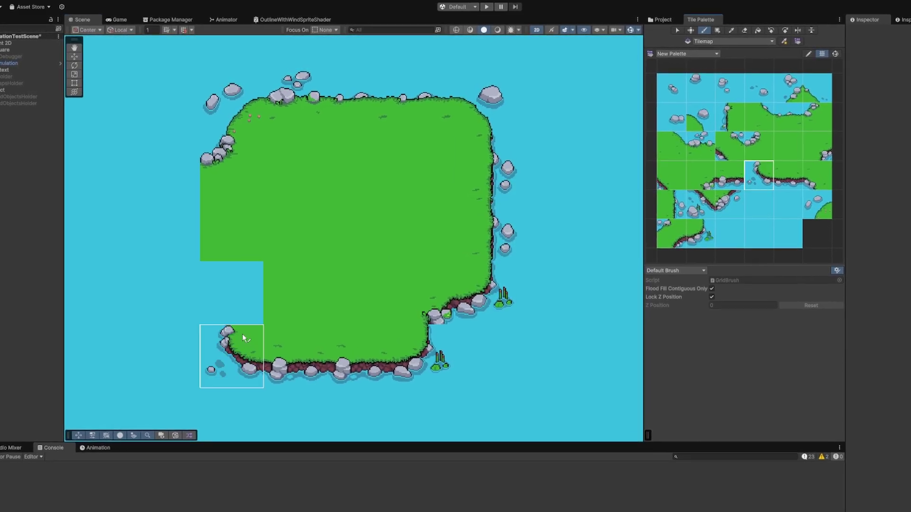
{"action": "left_click", "coordinate": [242, 338]}
Paint the island's left shoreline with an inner corner tile below, a rounded upper-left corner and a straight left edge.
{"action": "left_click", "coordinate": [729, 146]}
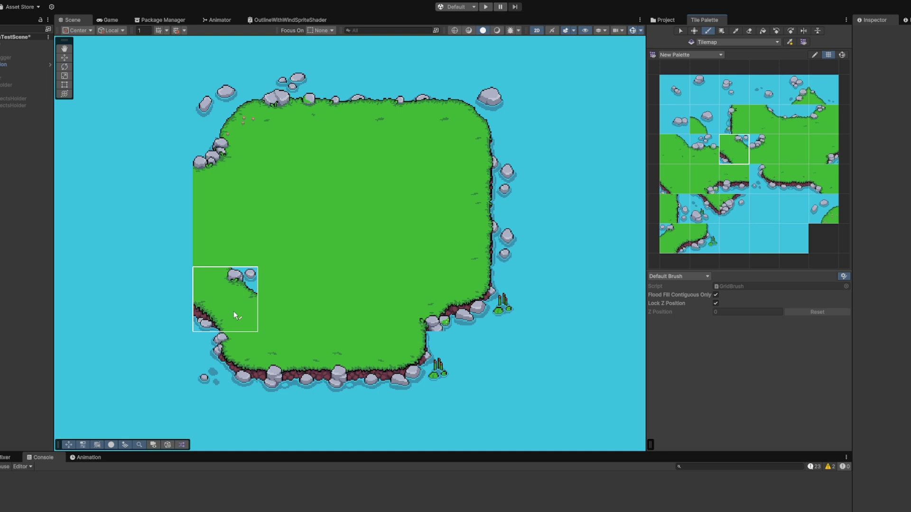
{"action": "left_click", "coordinate": [823, 179]}
{"action": "left_click", "coordinate": [225, 299]}
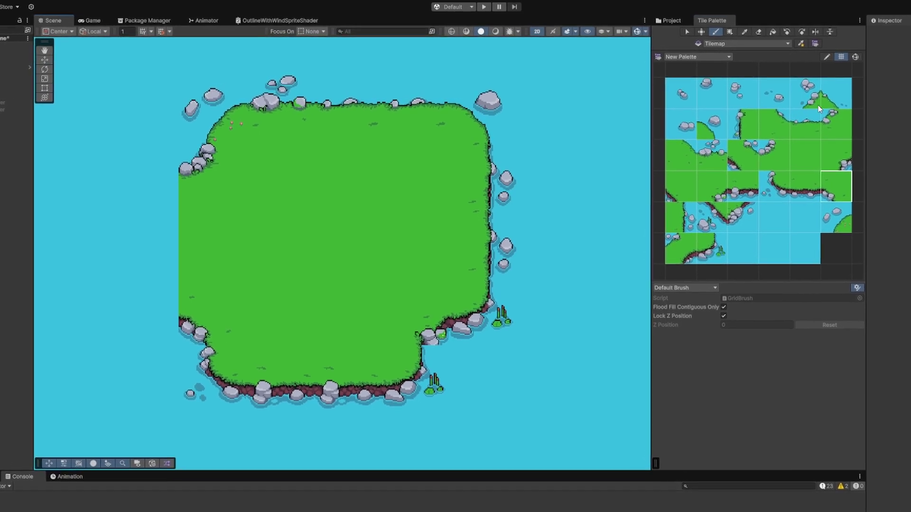
{"action": "left_click", "coordinate": [836, 216]}
{"action": "left_click", "coordinate": [145, 177]}
{"action": "left_click", "coordinate": [743, 124]}
{"action": "left_click", "coordinate": [144, 244]}
{"action": "left_click", "coordinate": [771, 184]}
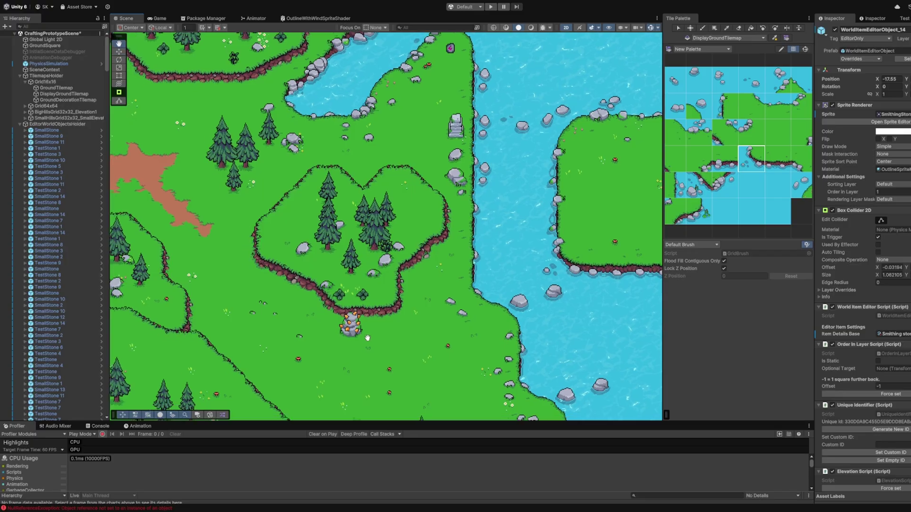
Examine the CraftingPrototypeScene map, including its hills, forests, rivers and crafting station area.
{"action": "middle_click_drag", "start_coordinate": [444, 327], "coordinate": [590, 207]}
{"action": "middle_click_drag", "start_coordinate": [380, 338], "coordinate": [422, 142]}
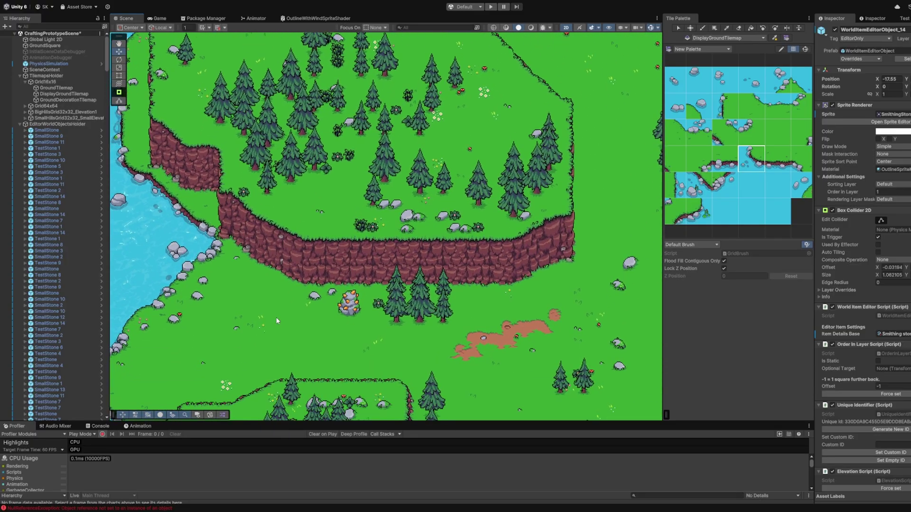
{"action": "middle_click_drag", "start_coordinate": [277, 321], "coordinate": [453, 177]}
{"action": "middle_click_drag", "start_coordinate": [235, 229], "coordinate": [524, 160]}
{"action": "middle_click_drag", "start_coordinate": [292, 172], "coordinate": [540, 195]}
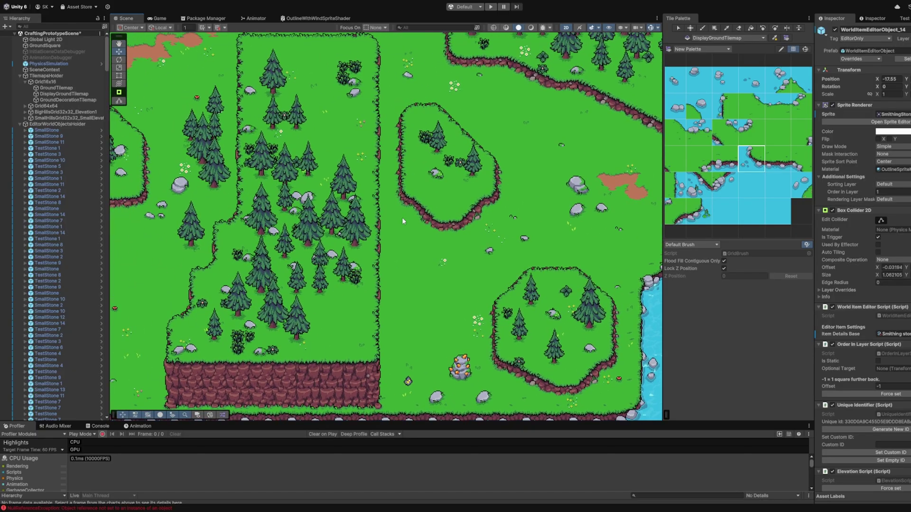
{"action": "middle_click_drag", "start_coordinate": [238, 217], "coordinate": [536, 315]}
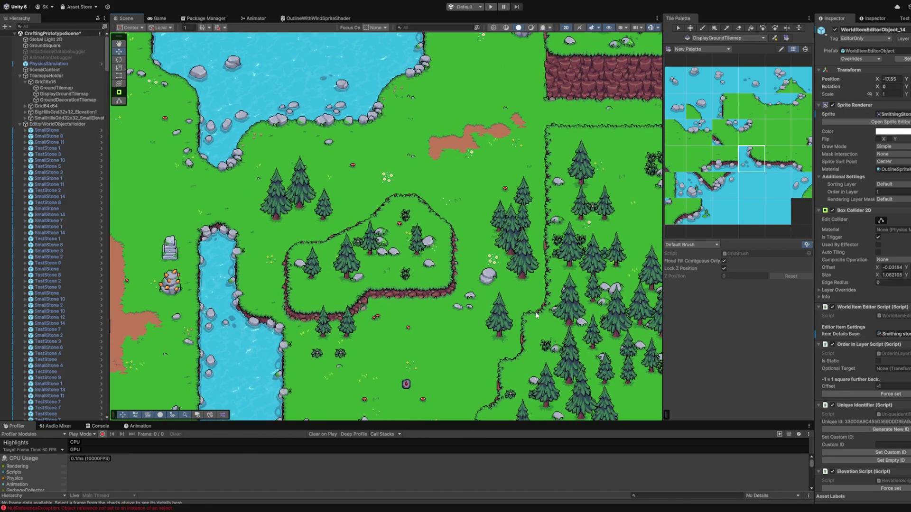
{"action": "middle_click_drag", "start_coordinate": [236, 318], "coordinate": [539, 308]}
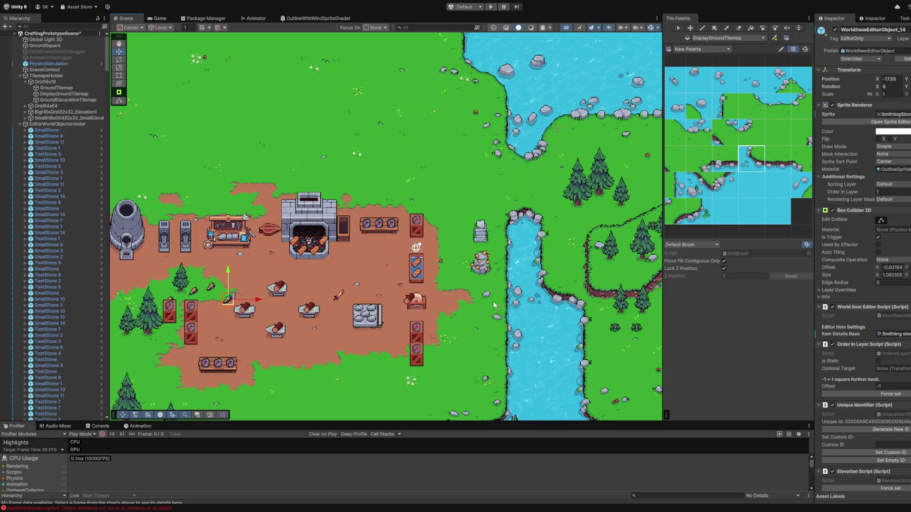
{"action": "middle_click_drag", "start_coordinate": [297, 347], "coordinate": [586, 314]}
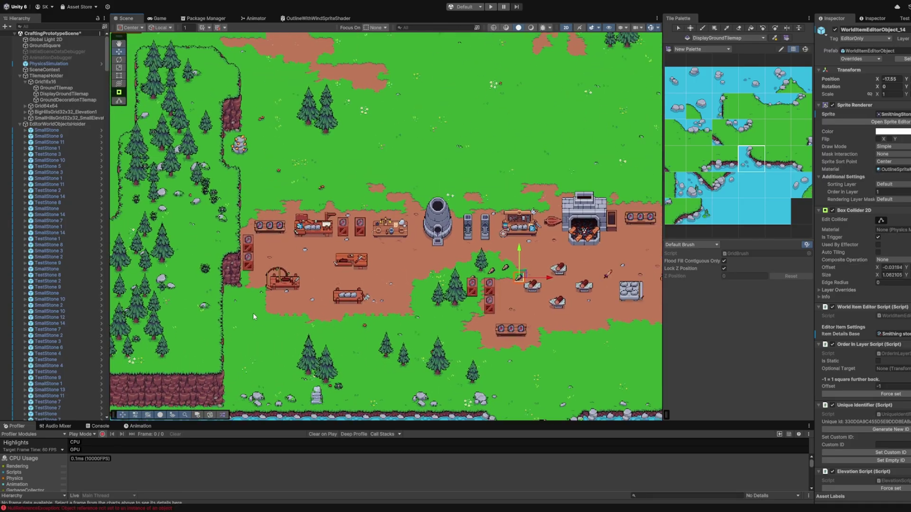
{"action": "middle_click_drag", "start_coordinate": [253, 313], "coordinate": [522, 364]}
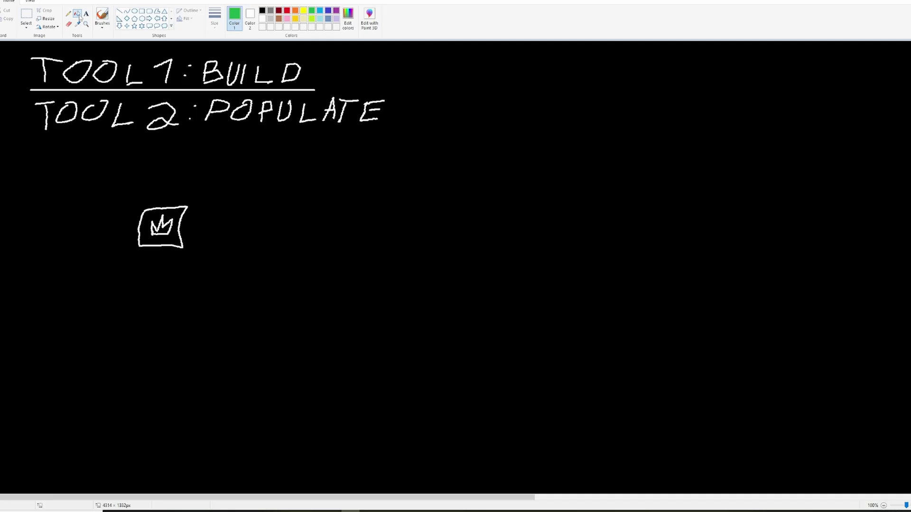
In Paint, draw a white-outlined rectangle about 1373 × 730 px right of the grass icon and fill it green.
{"action": "left_click_drag", "start_coordinate": [236, 160], "coordinate": [748, 432]}
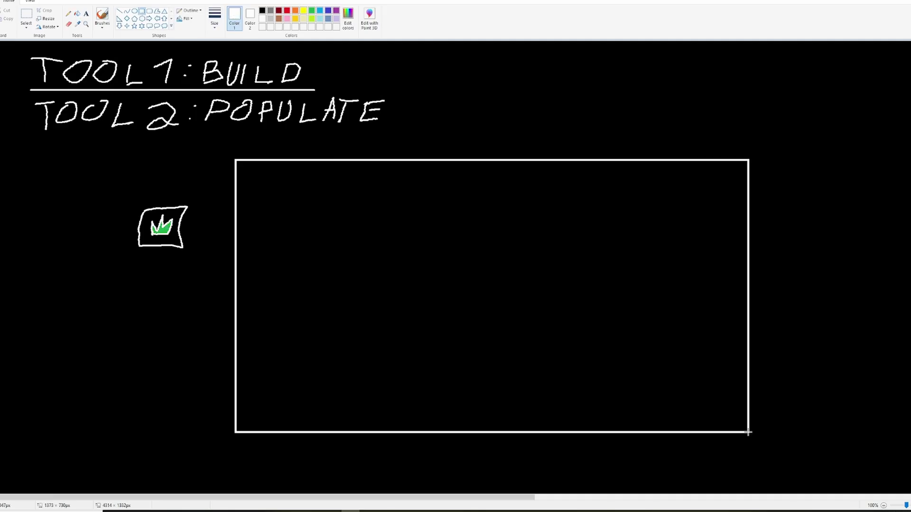
{"action": "left_click", "coordinate": [312, 10]}
{"action": "left_click", "coordinate": [383, 229]}
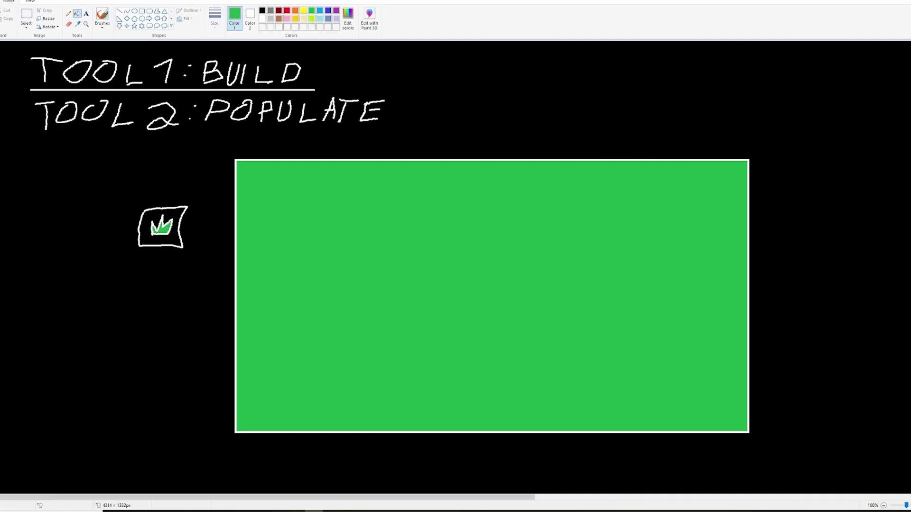
Outline an area around the green rectangle and fill it with blue as water.
{"action": "mouse_move", "coordinate": [190, 82]}
{"action": "left_mouse_down"}
{"action": "mouse_move", "coordinate": [833, 83]}
{"action": "mouse_move", "coordinate": [886, 454]}
{"action": "mouse_move", "coordinate": [155, 487]}
{"action": "mouse_move", "coordinate": [191, 83]}
{"action": "left_mouse_up"}
{"action": "left_click", "coordinate": [77, 14]}
{"action": "left_click", "coordinate": [212, 226]}
Brush lime-coloured grass patches across the green rectangle.
{"action": "left_click", "coordinate": [102, 14]}
{"action": "left_click", "coordinate": [311, 18]}
{"action": "left_click_drag", "start_coordinate": [309, 190], "coordinate": [301, 218]}
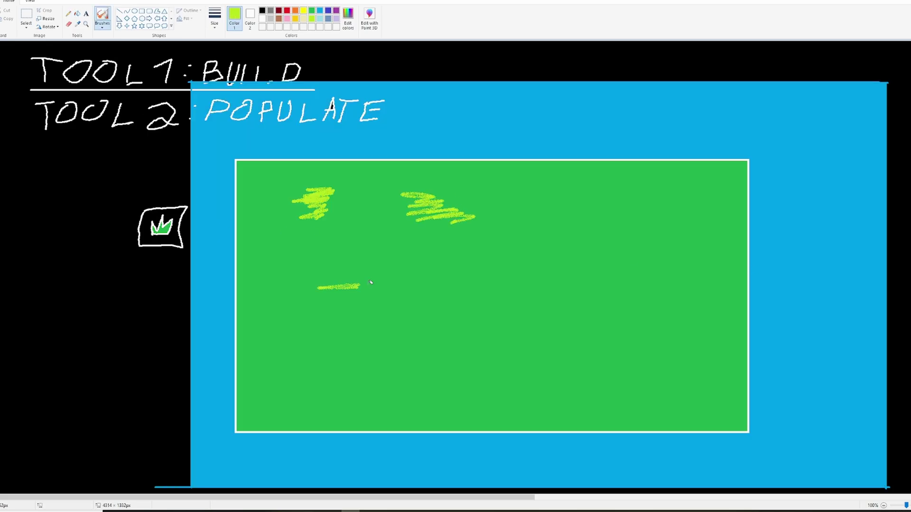
{"action": "left_click_drag", "start_coordinate": [366, 285], "coordinate": [337, 302]}
Mix a custom dark green colour and brush dark grass patches across the green rectangle.
{"action": "left_click", "coordinate": [312, 9]}
{"action": "left_click", "coordinate": [348, 18]}
{"action": "left_click_drag", "start_coordinate": [480, 217], "coordinate": [485, 218]}
{"action": "left_click", "coordinate": [531, 251]}
{"action": "left_click", "coordinate": [387, 303]}
{"action": "left_click_drag", "start_coordinate": [530, 354], "coordinate": [547, 371]}
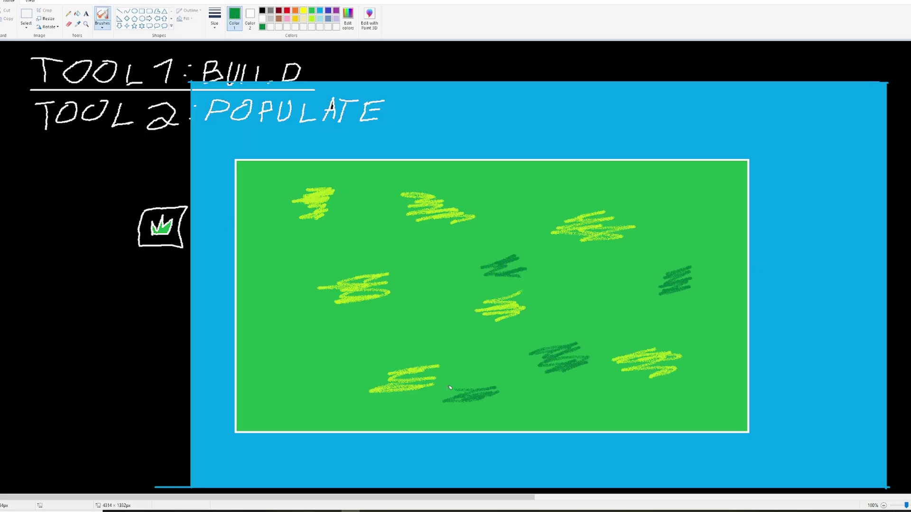
{"action": "left_click_drag", "start_coordinate": [353, 328], "coordinate": [296, 364]}
Mix a custom brown colour and brush dirt patches across the green rectangle.
{"action": "left_click", "coordinate": [294, 10]}
{"action": "left_click", "coordinate": [347, 18]}
{"action": "left_click", "coordinate": [388, 235]}
{"action": "left_click", "coordinate": [388, 242]}
{"action": "left_click", "coordinate": [386, 302]}
{"action": "left_click_drag", "start_coordinate": [543, 311], "coordinate": [587, 301]}
{"action": "left_click_drag", "start_coordinate": [631, 260], "coordinate": [685, 241]}
Draw small black flowers with yellow centres on the grass and fill the small hill icon's top green.
{"action": "left_click", "coordinate": [262, 10]}
{"action": "left_click_drag", "start_coordinate": [361, 212], "coordinate": [362, 221]}
{"action": "left_click", "coordinate": [303, 10]}
{"action": "left_click", "coordinate": [361, 214]}
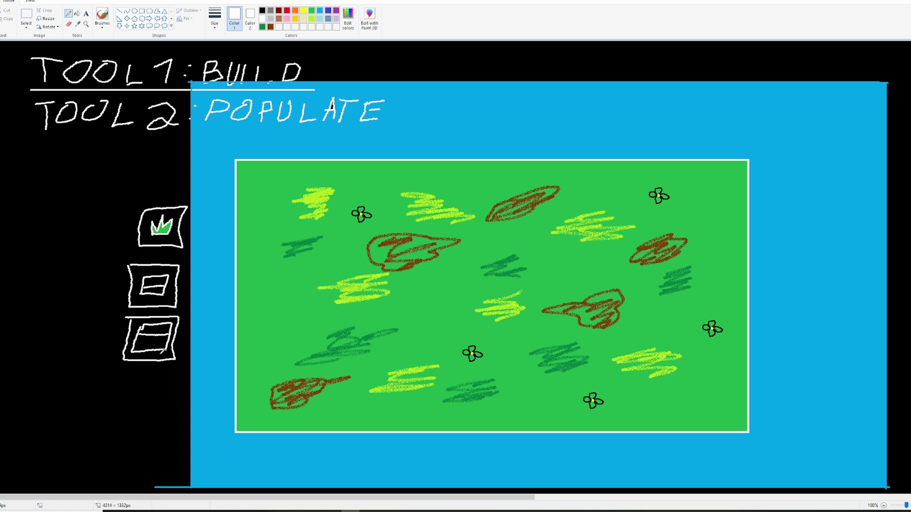
{"action": "left_click", "coordinate": [157, 281]}
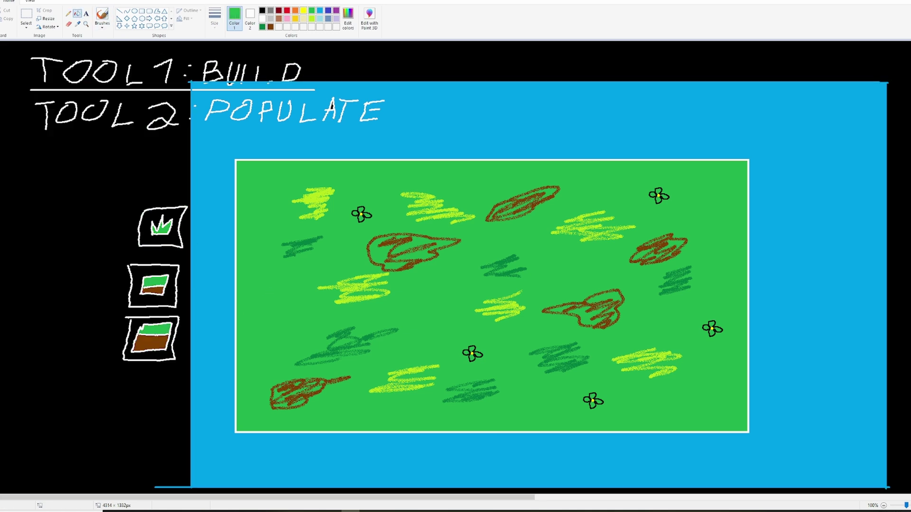
Draw a hill about 598 × 374 px with a green top and low brown cliff, and add a taller hill beside it.
{"action": "left_click_drag", "start_coordinate": [256, 176], "coordinate": [479, 315]}
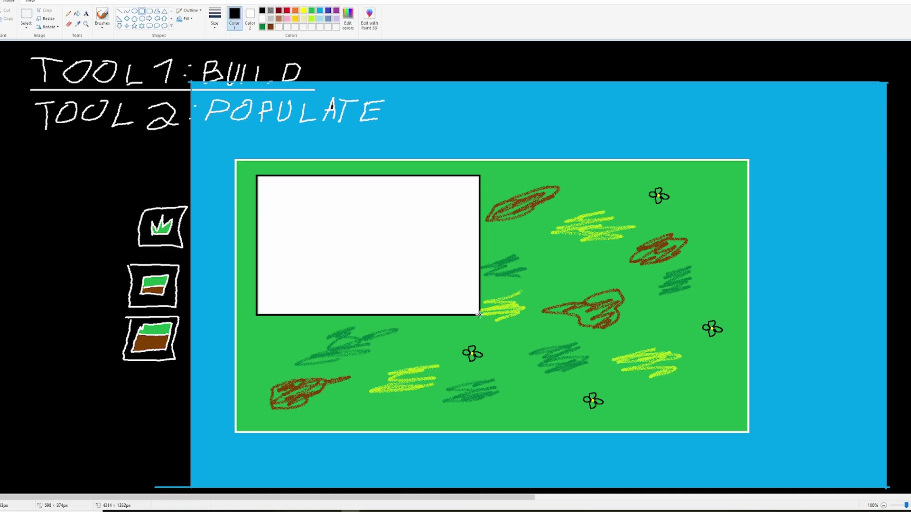
{"action": "left_click_drag", "start_coordinate": [337, 303], "coordinate": [479, 316]}
{"action": "left_click", "coordinate": [77, 14]}
{"action": "left_click", "coordinate": [270, 27]}
{"action": "left_click", "coordinate": [368, 299]}
{"action": "left_click", "coordinate": [311, 11]}
{"action": "left_click", "coordinate": [368, 237]}
{"action": "left_click", "coordinate": [26, 17]}
{"action": "left_click_drag", "start_coordinate": [541, 210], "coordinate": [736, 418]}
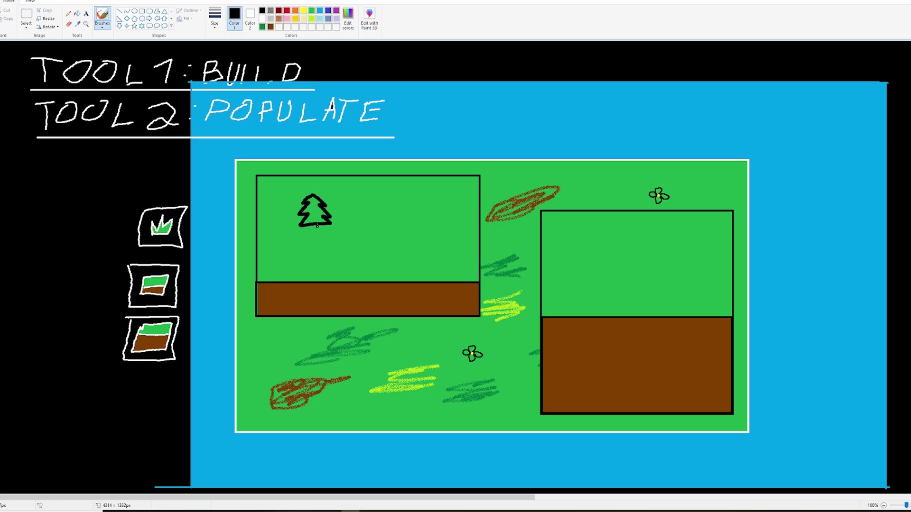
Copy the black pine tree drawing and paste copies across both hills and the surrounding grass.
{"action": "left_click_drag", "start_coordinate": [296, 190], "coordinate": [335, 238]}
{"action": "key", "text": "ctrl+c"}
{"action": "key", "text": "ctrl+v"}
{"action": "left_click_drag", "start_coordinate": [9, 65], "coordinate": [379, 206]}
{"action": "key", "text": "ctrl+v"}
{"action": "key", "text": "ctrl+v"}
{"action": "left_click_drag", "start_coordinate": [9, 65], "coordinate": [361, 250]}
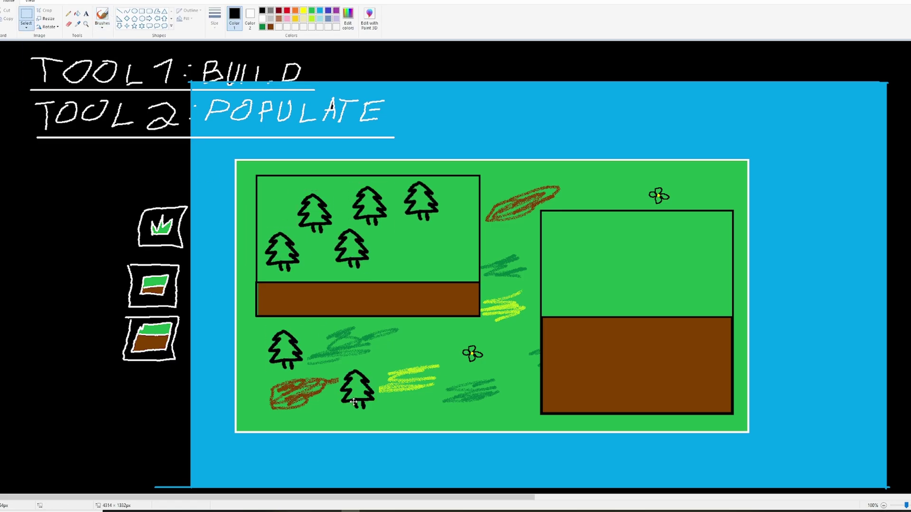
{"action": "left_click_drag", "start_coordinate": [241, 208], "coordinate": [615, 277]}
{"action": "key", "text": "ctrl+v"}
{"action": "left_click_drag", "start_coordinate": [10, 65], "coordinate": [681, 246]}
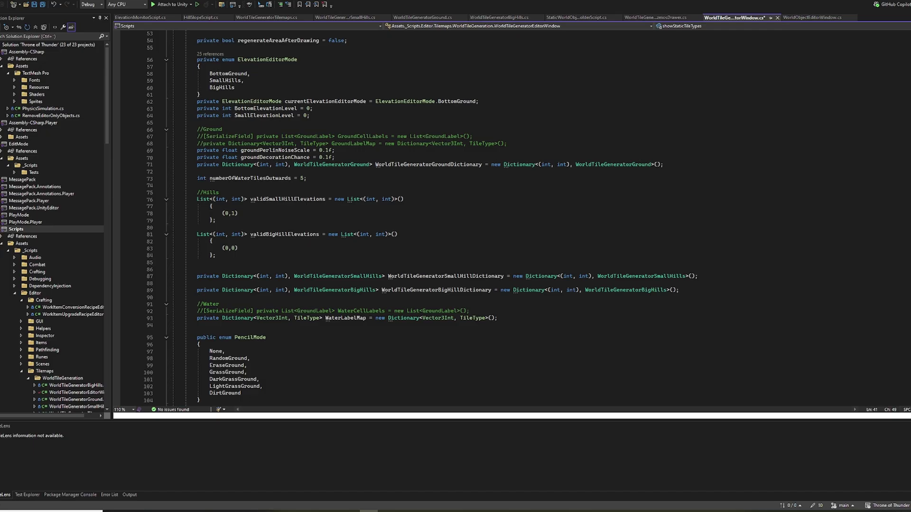
In Visual Studio, read through the WorldTileGeneratorEditorWindow script's fields, interface, generation, hill drawing and tile info code.
{"action": "scroll", "coordinate": [513, 218], "scroll_direction": "down", "scroll_amount": 20}
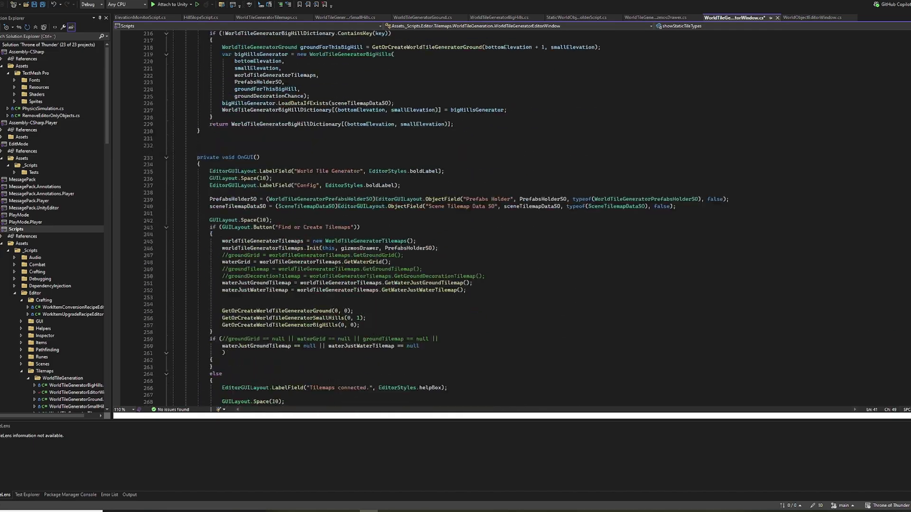
{"action": "scroll", "coordinate": [513, 219], "scroll_direction": "down", "scroll_amount": 20}
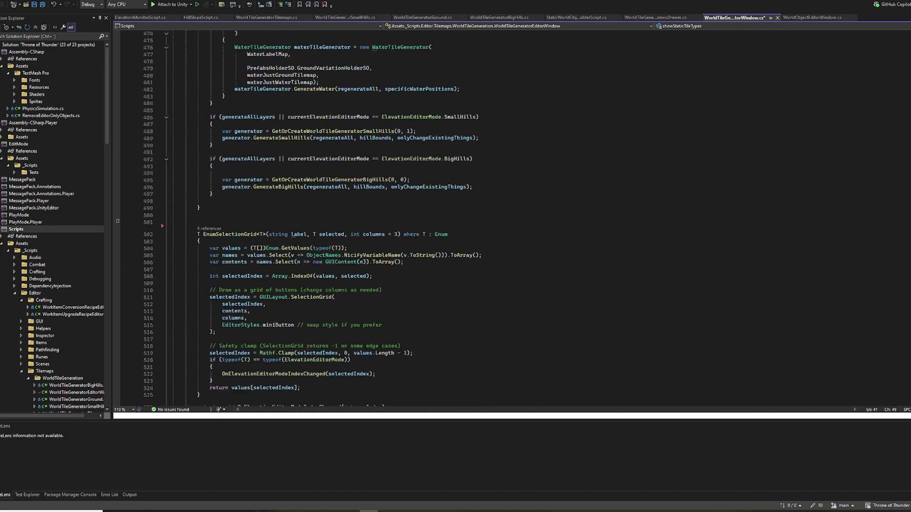
{"action": "scroll", "coordinate": [512, 218], "scroll_direction": "down", "scroll_amount": 20}
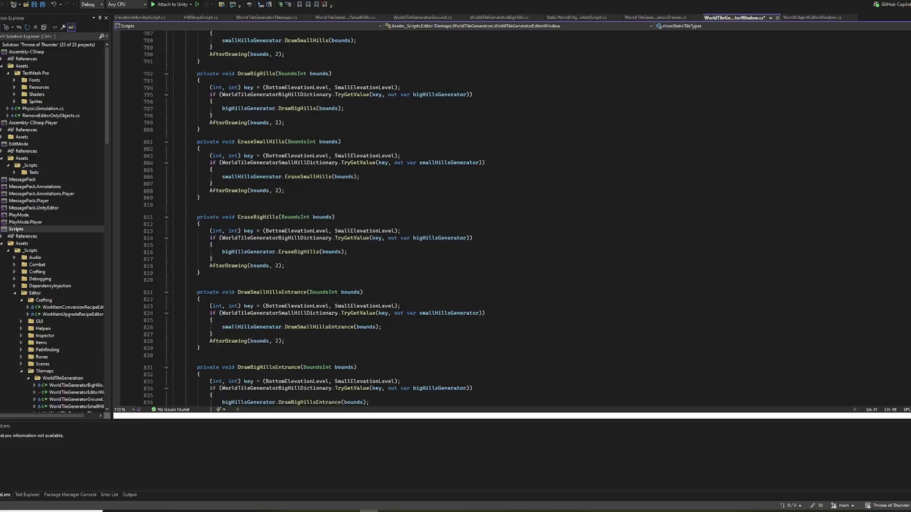
{"action": "scroll", "coordinate": [512, 218], "scroll_direction": "down", "scroll_amount": 20}
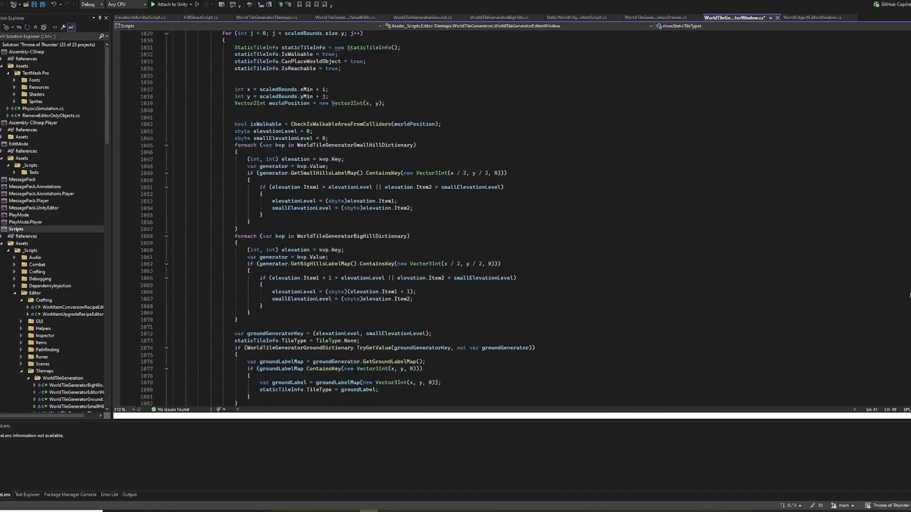
{"action": "scroll", "coordinate": [513, 218], "scroll_direction": "down", "scroll_amount": 20}
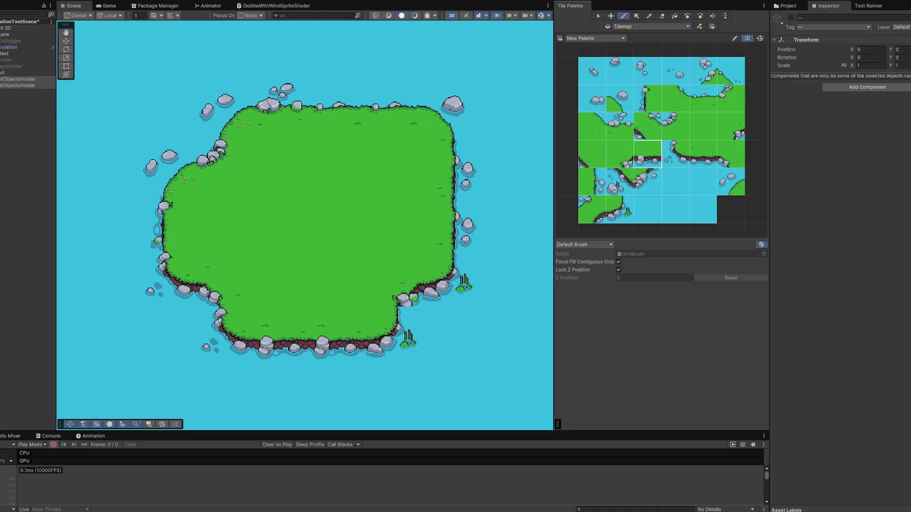
In Unity, extend the island from its right shore with plain grass tiles and a cliff-edged lower shoreline.
{"action": "middle_click_drag", "start_coordinate": [475, 244], "coordinate": [394, 246]}
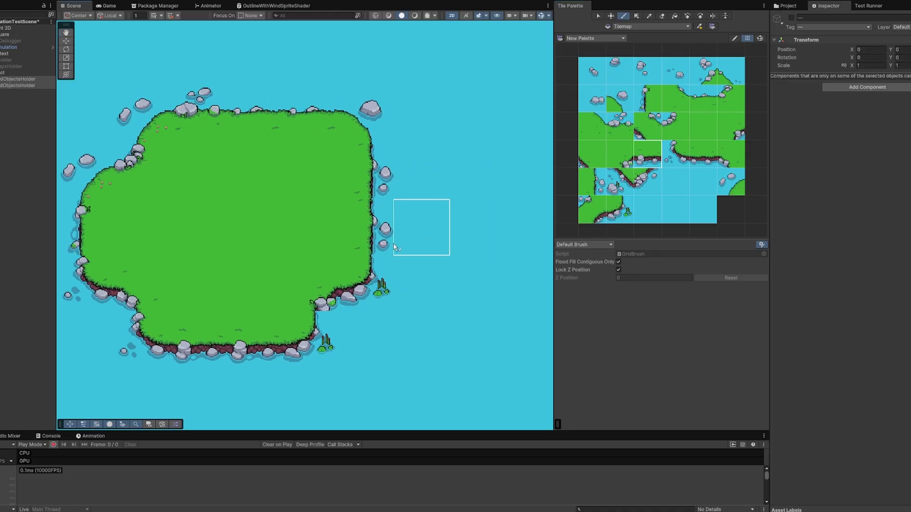
{"action": "left_click", "coordinate": [722, 137]}
{"action": "left_click_drag", "start_coordinate": [428, 183], "coordinate": [477, 183]}
{"action": "middle_click_drag", "start_coordinate": [477, 183], "coordinate": [419, 199]}
{"action": "left_click", "coordinate": [703, 155]}
{"action": "left_click_drag", "start_coordinate": [370, 245], "coordinate": [418, 245]}
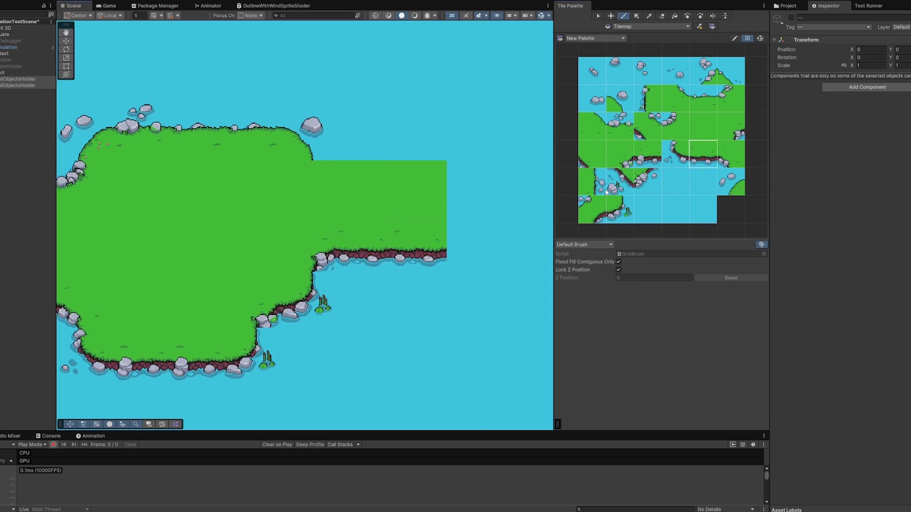
Paint the upper shoreline tiles along the island's eastern extension and place the tile that joins them to the island.
{"action": "left_click", "coordinate": [703, 98]}
{"action": "left_click_drag", "start_coordinate": [365, 185], "coordinate": [411, 180]}
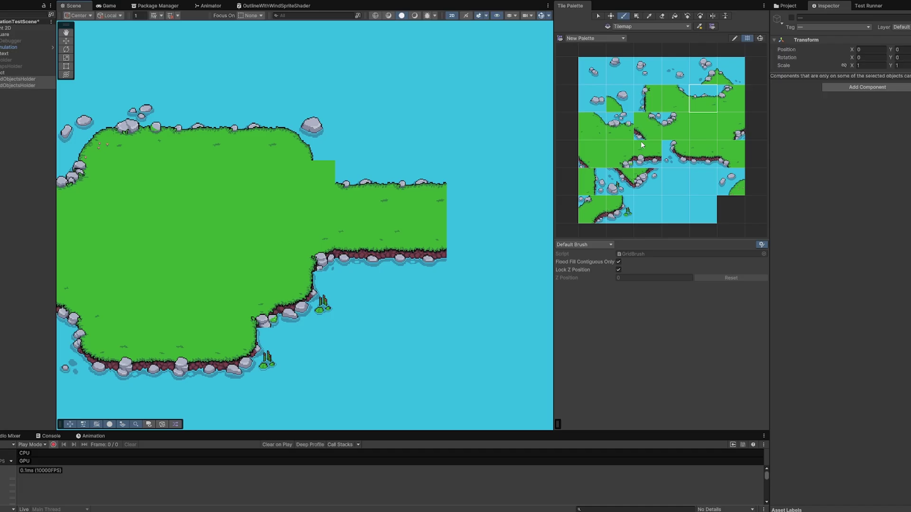
{"action": "left_click", "coordinate": [676, 98]}
{"action": "left_click", "coordinate": [329, 186]}
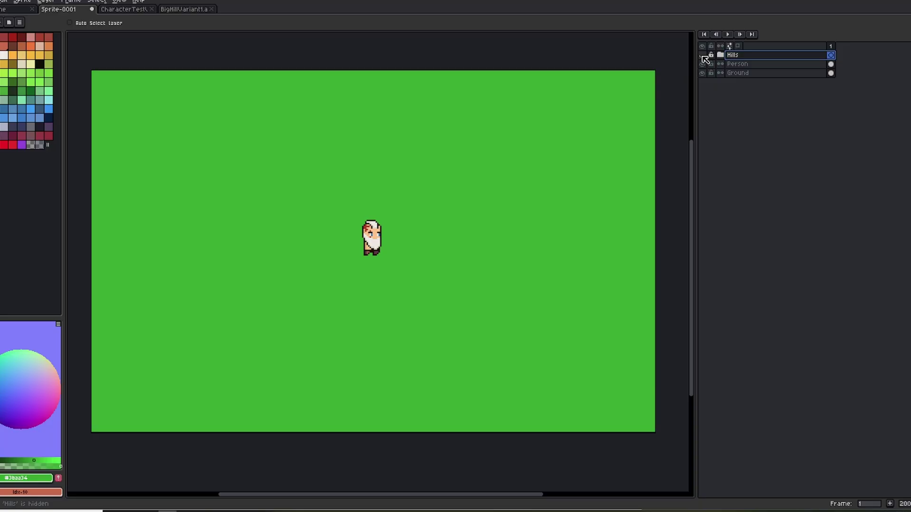
In Aseprite, show the Hills group of Sprite-0001 and shift the tall hill slightly left.
{"action": "left_click", "coordinate": [703, 55]}
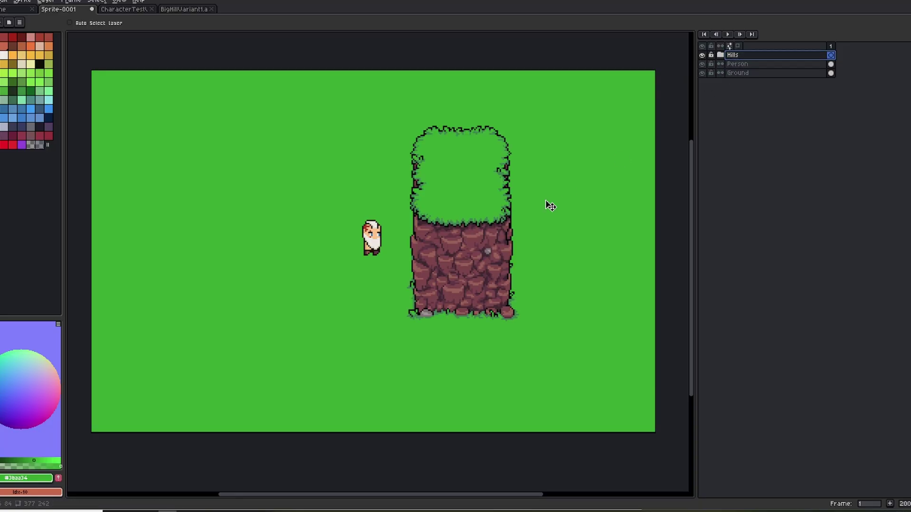
{"action": "mouse_move", "coordinate": [522, 227]}
{"action": "left_mouse_down"}
{"action": "mouse_move", "coordinate": [537, 225]}
{"action": "mouse_move", "coordinate": [437, 223]}
{"action": "mouse_move", "coordinate": [509, 224]}
{"action": "left_mouse_up"}
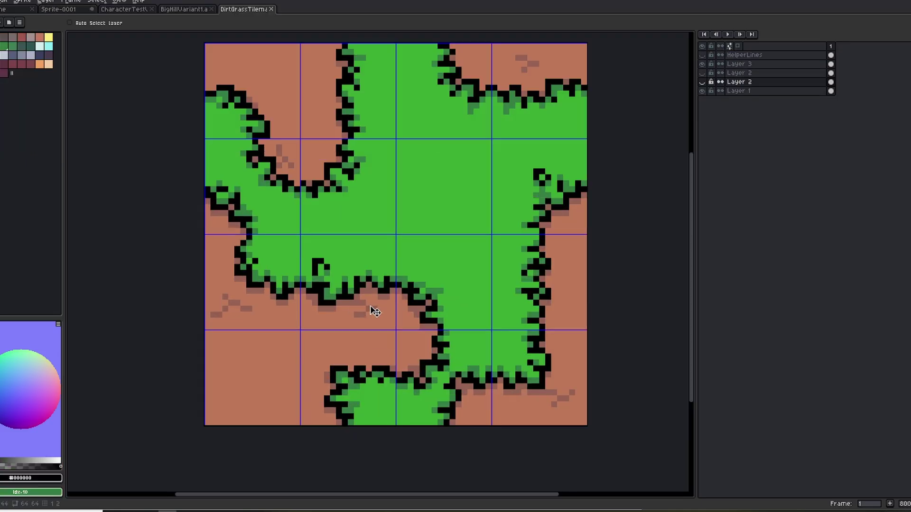
Select Layer 3 of the dirt-grass tilemap and add darker dirt specks just below the grass edge.
{"action": "scroll", "coordinate": [356, 297], "scroll_direction": "up", "scroll_amount": 2}
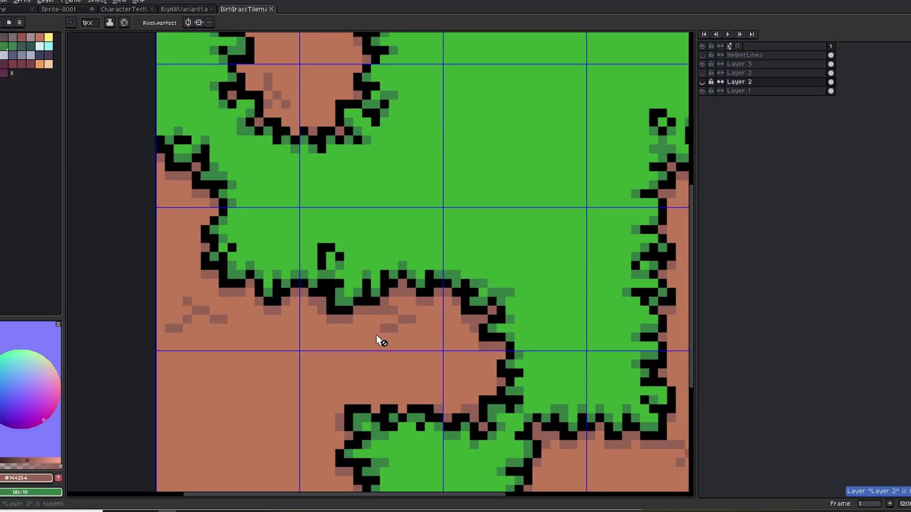
{"action": "left_click", "coordinate": [388, 329], "text": "ctrl"}
{"action": "scroll", "coordinate": [415, 335], "scroll_direction": "down", "scroll_amount": 5}
{"action": "scroll", "coordinate": [415, 333], "scroll_direction": "up", "scroll_amount": 2}
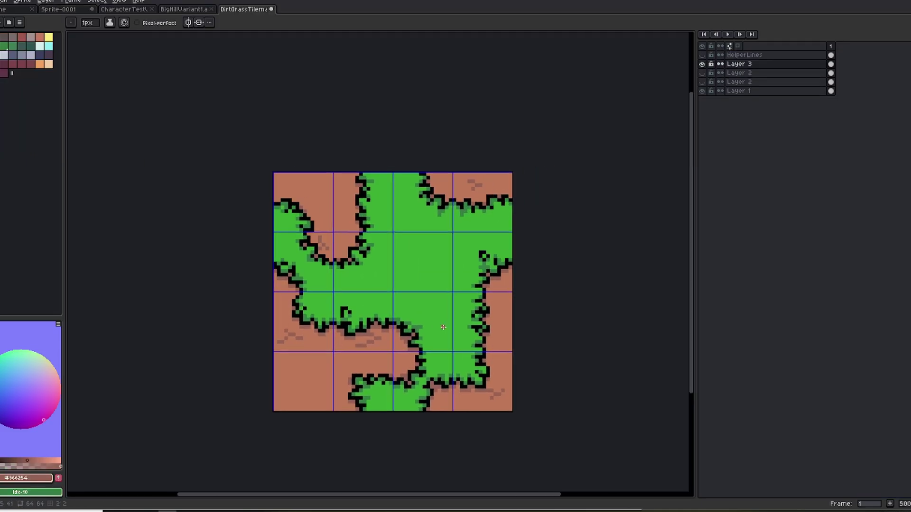
{"action": "left_click", "coordinate": [413, 331], "text": "alt"}
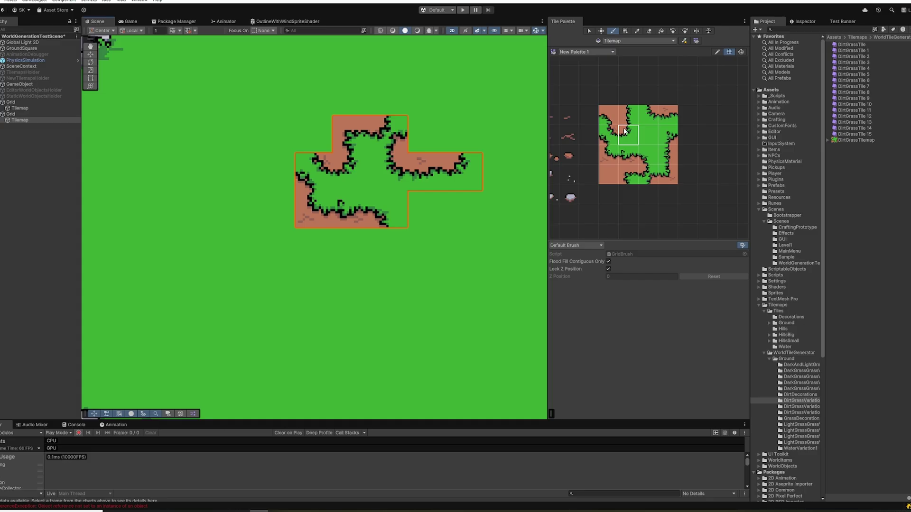
In Unity, paint dirt-grass tiles from New Palette 1 to form closed dirt patches on the grass.
{"action": "left_click", "coordinate": [426, 134]}
{"action": "middle_click_drag", "start_coordinate": [435, 124], "coordinate": [424, 145]}
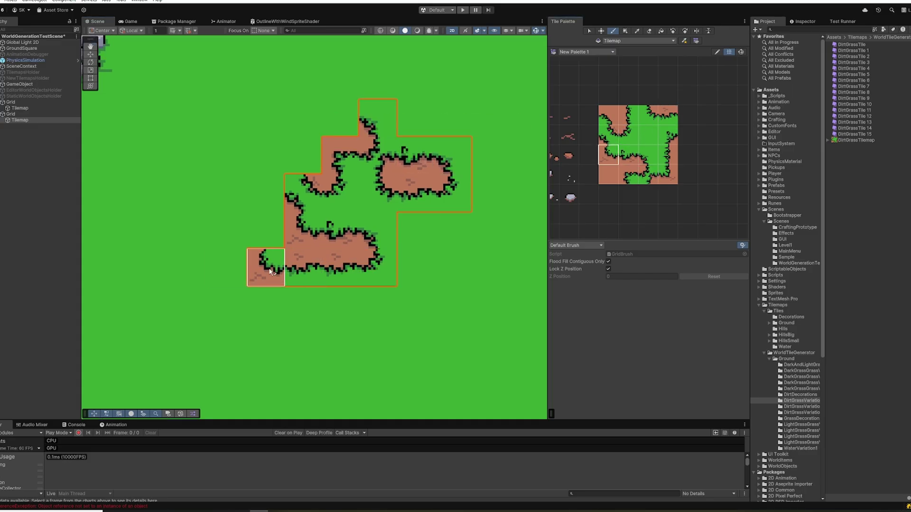
{"action": "left_click", "coordinate": [668, 151]}
{"action": "left_click", "coordinate": [664, 138]}
{"action": "left_click", "coordinate": [271, 192]}
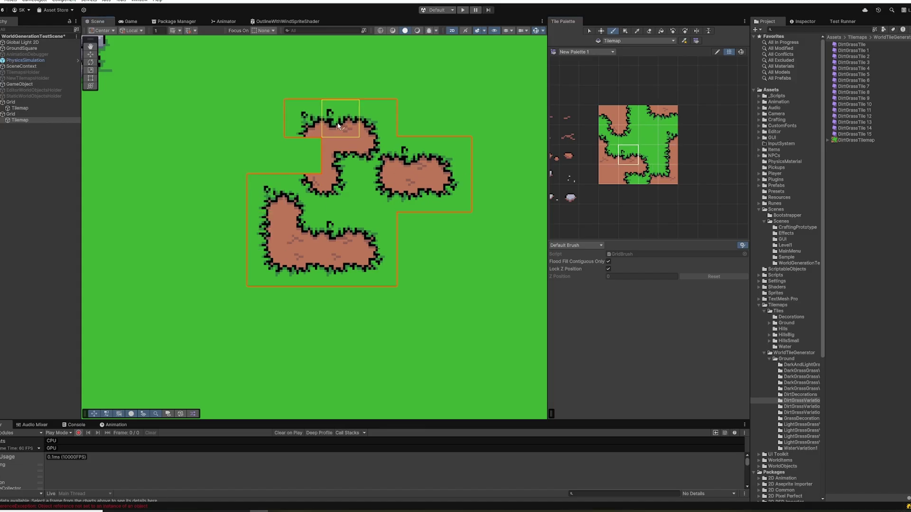
Survey the hand-built world in CraftingPrototypeScene, examining its hills, forests, rivers, cliffs and ocean shoreline.
{"action": "middle_click_drag", "start_coordinate": [350, 267], "coordinate": [585, 183]}
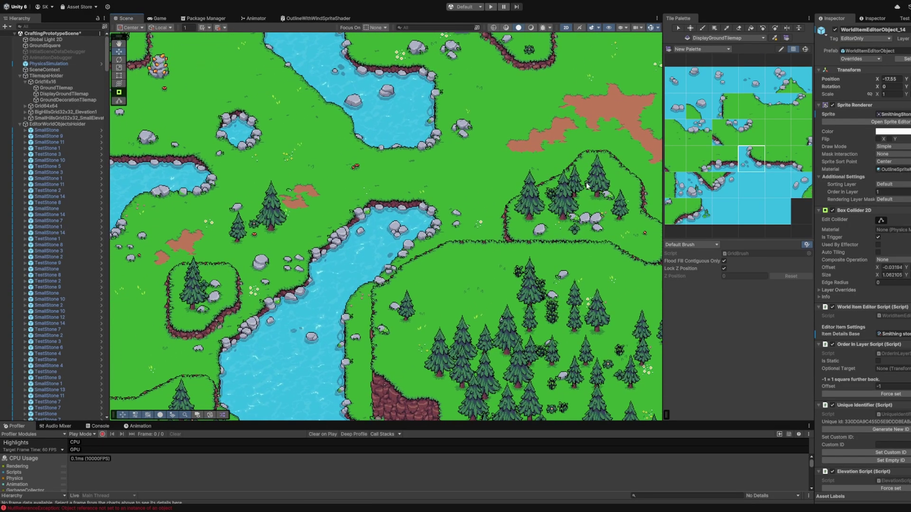
{"action": "middle_click_drag", "start_coordinate": [335, 351], "coordinate": [550, 200]}
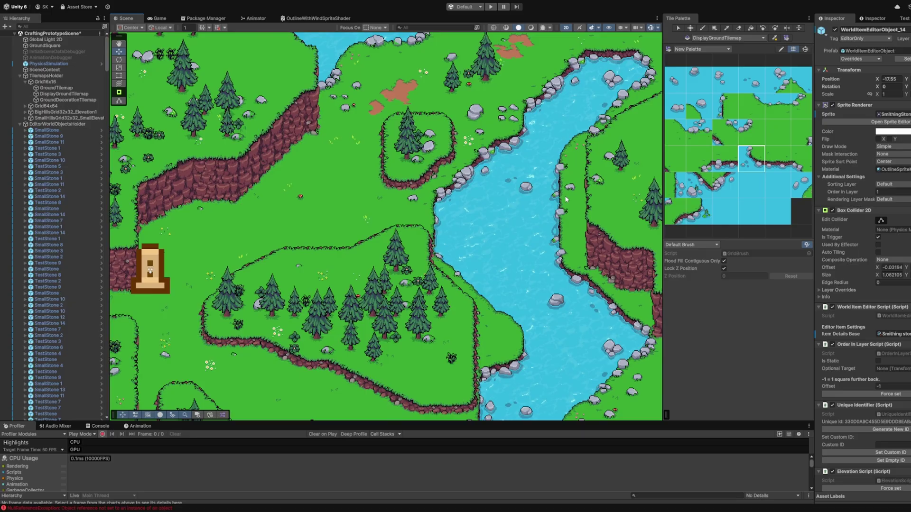
{"action": "middle_click_drag", "start_coordinate": [241, 328], "coordinate": [581, 235]}
{"action": "middle_click_drag", "start_coordinate": [283, 324], "coordinate": [598, 364]}
{"action": "middle_click_drag", "start_coordinate": [295, 168], "coordinate": [567, 357]}
{"action": "middle_click_drag", "start_coordinate": [519, 154], "coordinate": [369, 321]}
{"action": "middle_click_drag", "start_coordinate": [593, 95], "coordinate": [370, 263]}
{"action": "middle_click_drag", "start_coordinate": [465, 140], "coordinate": [290, 334]}
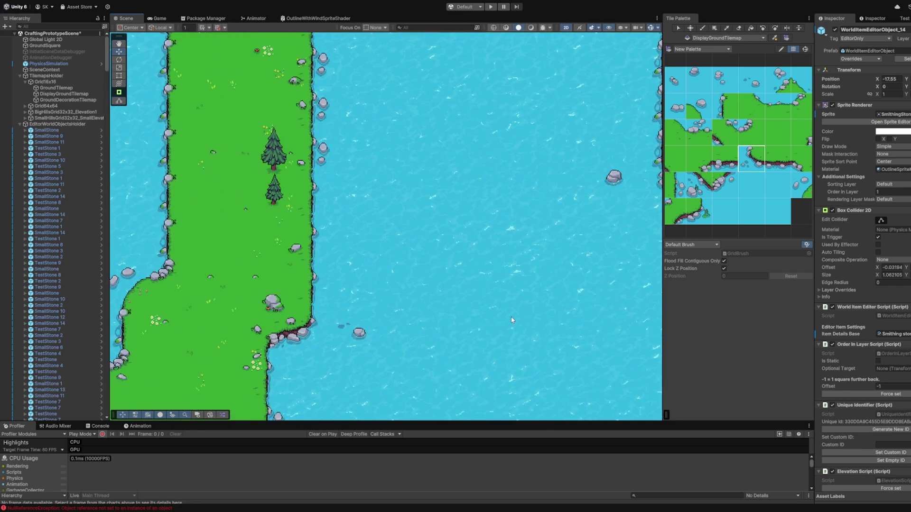
{"action": "middle_click_drag", "start_coordinate": [511, 316], "coordinate": [223, 207]}
{"action": "middle_click_drag", "start_coordinate": [514, 232], "coordinate": [321, 69]}
{"action": "middle_click_drag", "start_coordinate": [503, 288], "coordinate": [484, 63]}
{"action": "key", "text": "Down"}
{"action": "key", "text": "Right"}
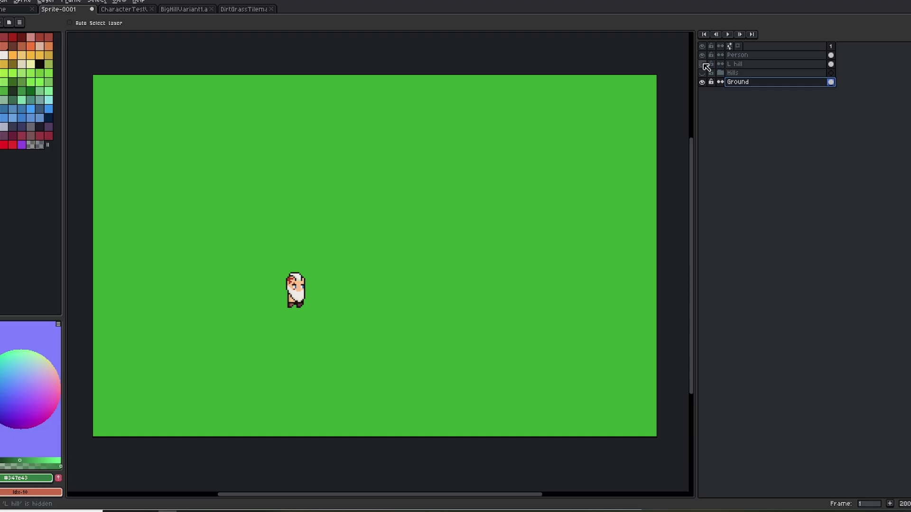
In Aseprite, show the L hill layer and place the character beside the left edge of the L-shaped hill.
{"action": "left_click", "coordinate": [704, 64]}
{"action": "left_click", "coordinate": [747, 65]}
{"action": "mouse_move", "coordinate": [547, 213]}
{"action": "left_mouse_down"}
{"action": "mouse_move", "coordinate": [551, 205]}
{"action": "mouse_move", "coordinate": [553, 217]}
{"action": "mouse_move", "coordinate": [545, 214]}
{"action": "left_mouse_up"}
{"action": "left_click_drag", "start_coordinate": [296, 294], "coordinate": [323, 289], "text": "ctrl"}
{"action": "left_click_drag", "start_coordinate": [436, 162], "coordinate": [499, 229]}
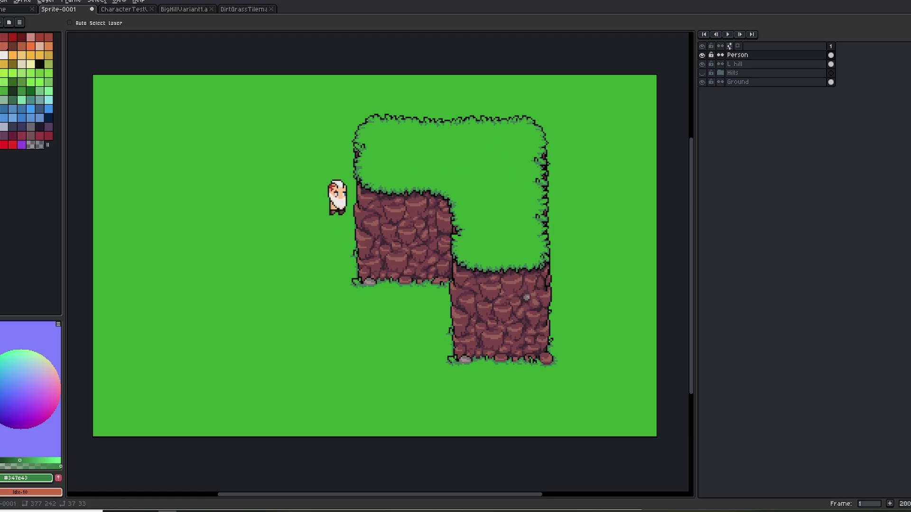
Move the character over the L-shaped hill's grassy top to its back edge and place the Person layer beneath L hill.
{"action": "left_click", "coordinate": [831, 55]}
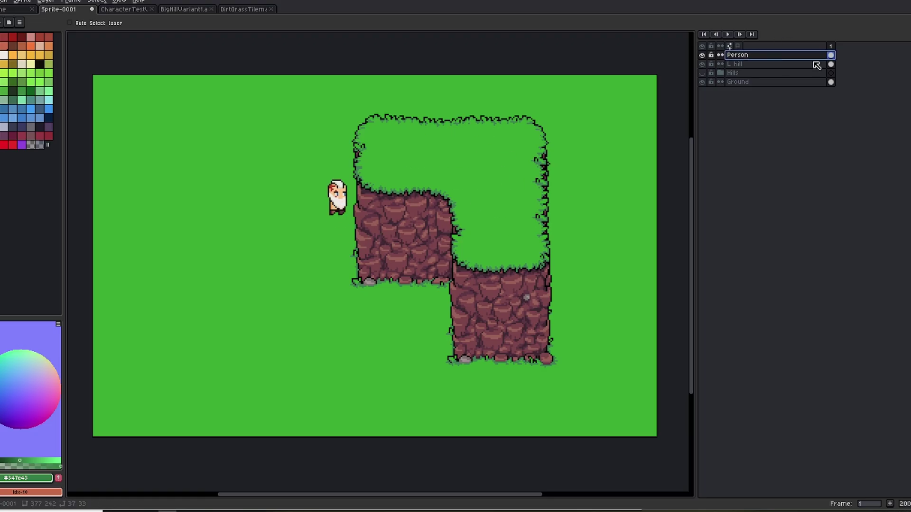
{"action": "left_click_drag", "start_coordinate": [347, 222], "coordinate": [430, 183]}
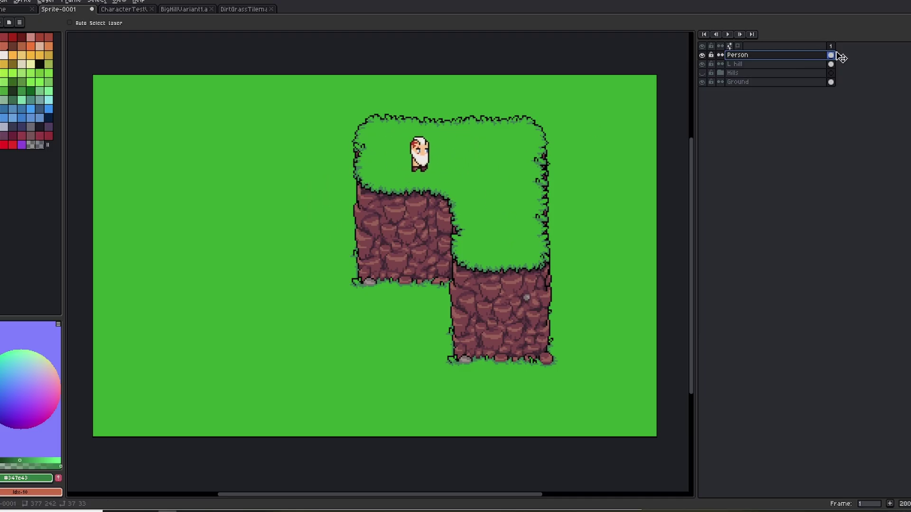
{"action": "mouse_move", "coordinate": [839, 58]}
{"action": "left_mouse_down"}
{"action": "mouse_move", "coordinate": [836, 80]}
{"action": "mouse_move", "coordinate": [840, 57]}
{"action": "left_mouse_up"}
{"action": "left_click_drag", "start_coordinate": [428, 172], "coordinate": [385, 119]}
{"action": "left_click_drag", "start_coordinate": [841, 57], "coordinate": [838, 80]}
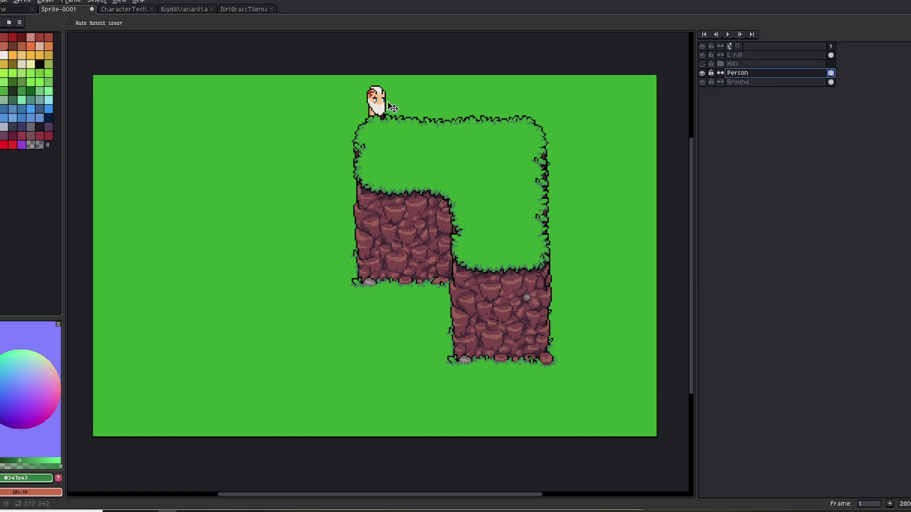
Place the character at the left cliff's foot and the hill's right edge, moving the Person layer above and back below L hill.
{"action": "left_click_drag", "start_coordinate": [393, 108], "coordinate": [426, 279]}
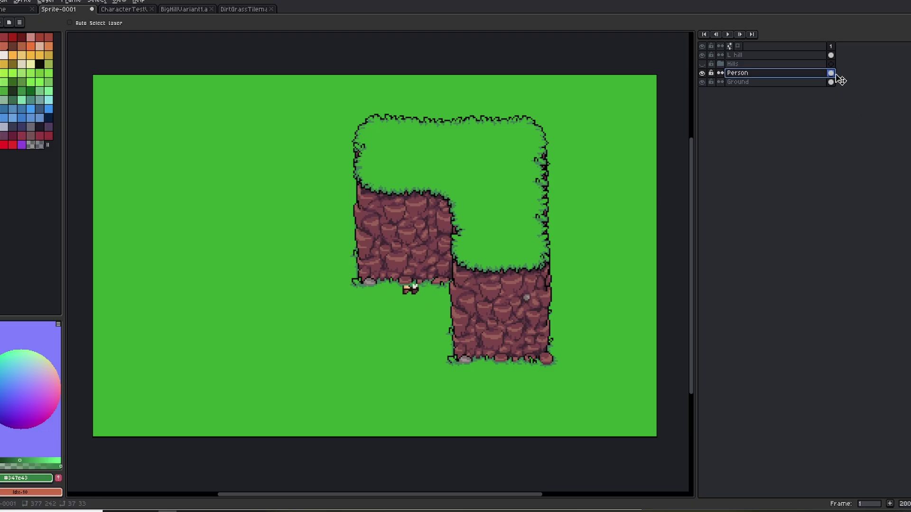
{"action": "left_click_drag", "start_coordinate": [831, 73], "coordinate": [841, 56]}
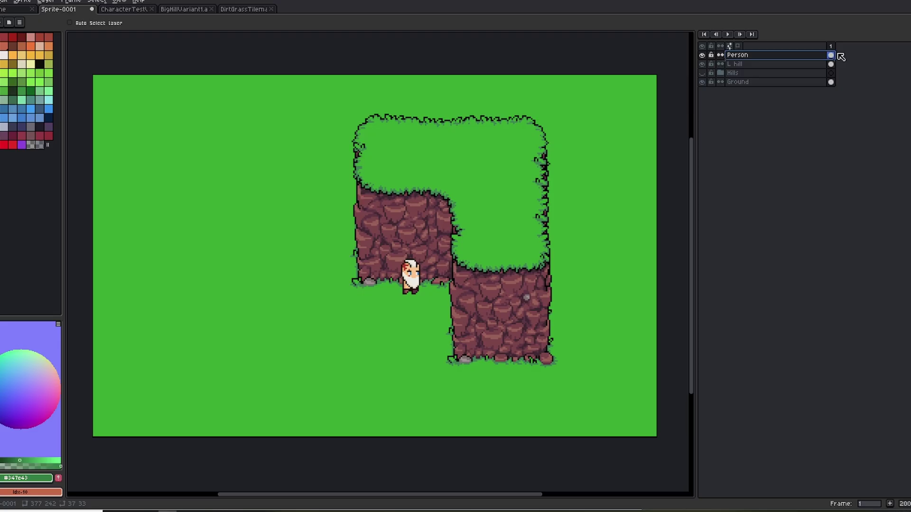
{"action": "left_click_drag", "start_coordinate": [422, 288], "coordinate": [559, 253]}
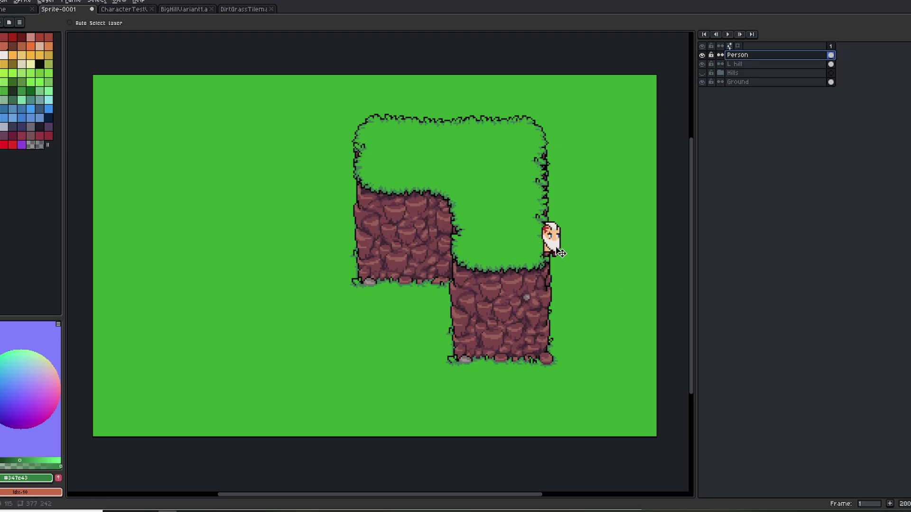
{"action": "left_click_drag", "start_coordinate": [825, 56], "coordinate": [833, 82]}
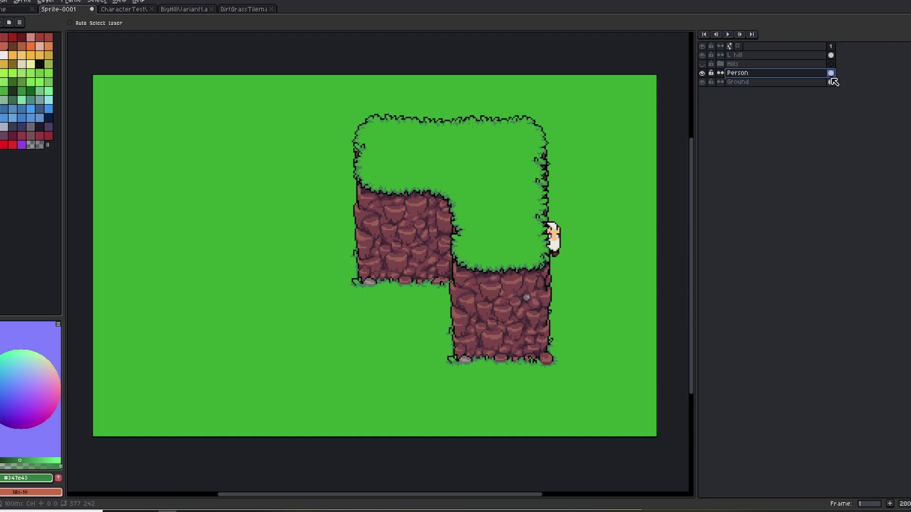
Move the character to the L-shaped hill's inner corner and try a different stacking of the Person layer.
{"action": "left_click_drag", "start_coordinate": [595, 249], "coordinate": [473, 301]}
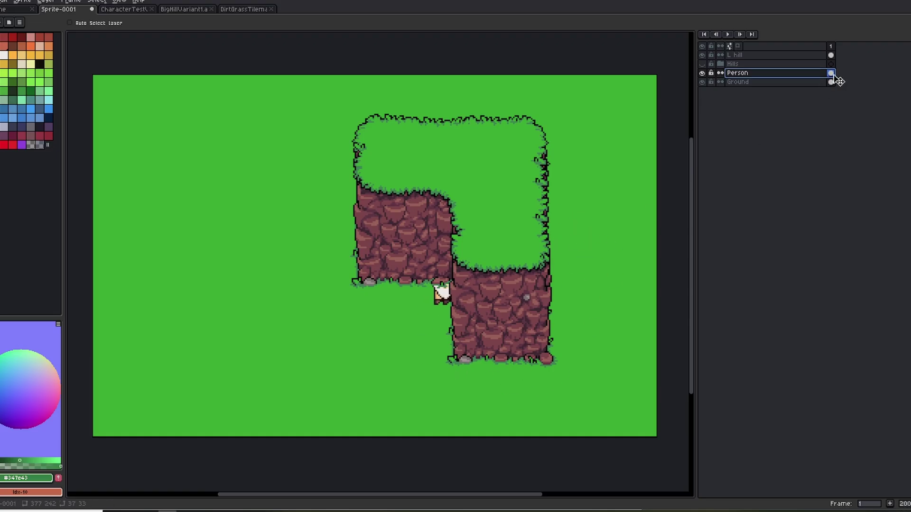
{"action": "mouse_move", "coordinate": [836, 73]}
{"action": "left_mouse_down"}
{"action": "mouse_move", "coordinate": [835, 56]}
{"action": "mouse_move", "coordinate": [838, 72]}
{"action": "left_mouse_up"}
{"action": "left_click_drag", "start_coordinate": [487, 266], "coordinate": [494, 266]}
{"action": "mouse_move", "coordinate": [839, 59]}
{"action": "left_mouse_down"}
{"action": "mouse_move", "coordinate": [836, 79]}
{"action": "mouse_move", "coordinate": [839, 55]}
{"action": "left_mouse_up"}
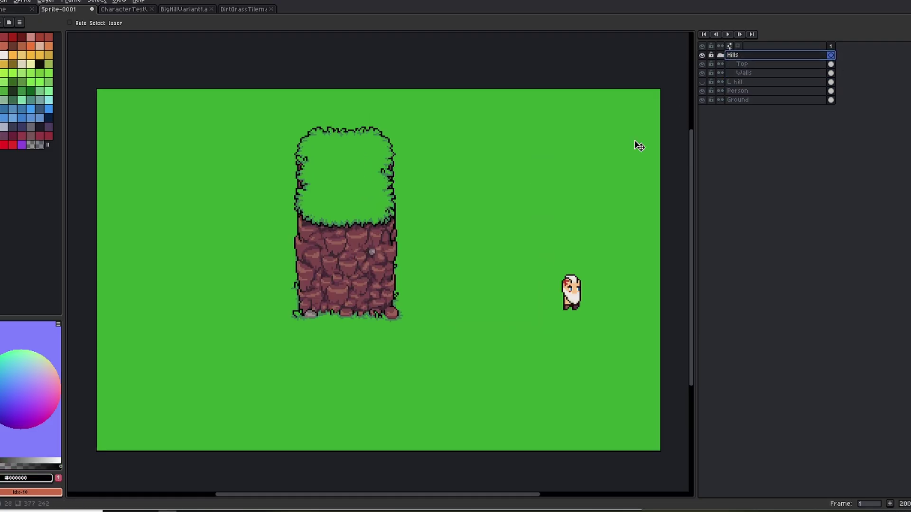
Shift the tall hill down and right, and toggle its Walls layer off and back on.
{"action": "left_click_drag", "start_coordinate": [445, 232], "coordinate": [456, 252]}
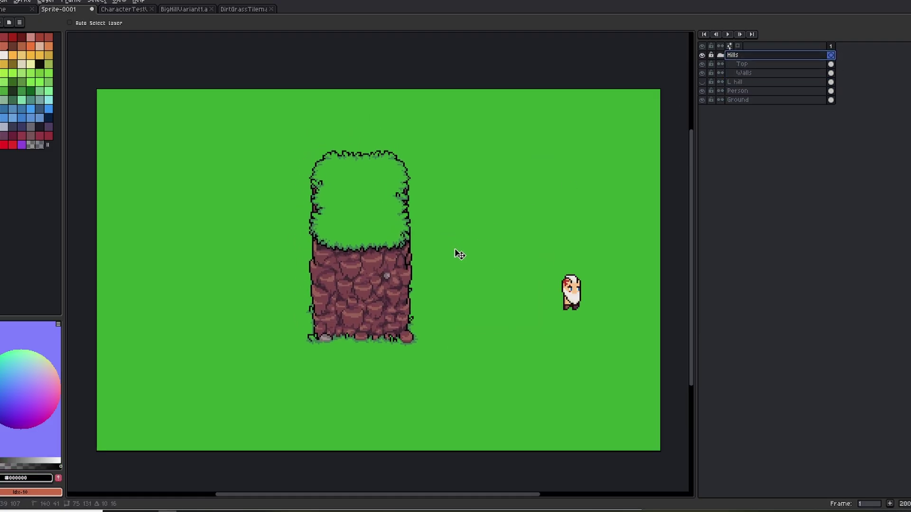
{"action": "left_click", "coordinate": [702, 73]}
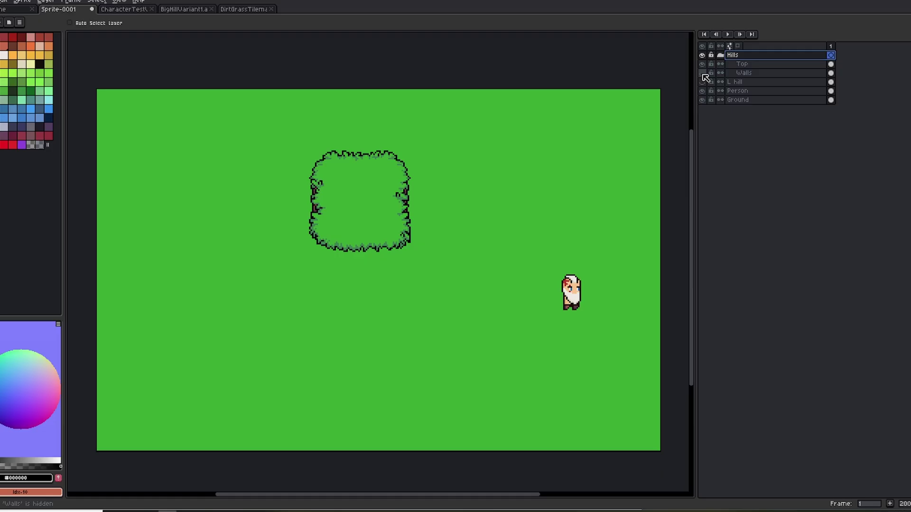
{"action": "left_click", "coordinate": [703, 73]}
{"action": "left_click", "coordinate": [703, 73]}
{"action": "left_click", "coordinate": [703, 73]}
{"action": "left_click", "coordinate": [702, 81]}
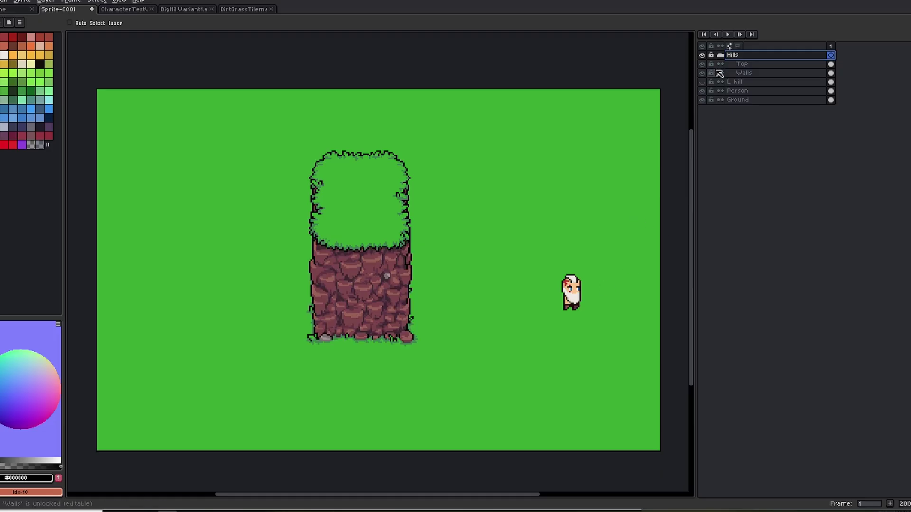
Move the Person layer between Top and Walls in the Hills group and place the character at the cliff's foot.
{"action": "left_click", "coordinate": [831, 91]}
{"action": "left_click_drag", "start_coordinate": [837, 93], "coordinate": [831, 73]}
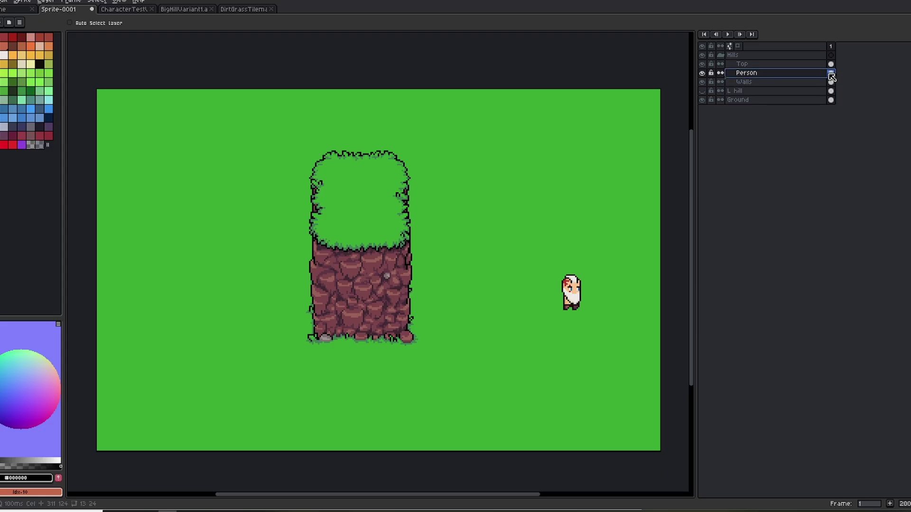
{"action": "left_click", "coordinate": [755, 73]}
{"action": "left_click_drag", "start_coordinate": [576, 306], "coordinate": [383, 340]}
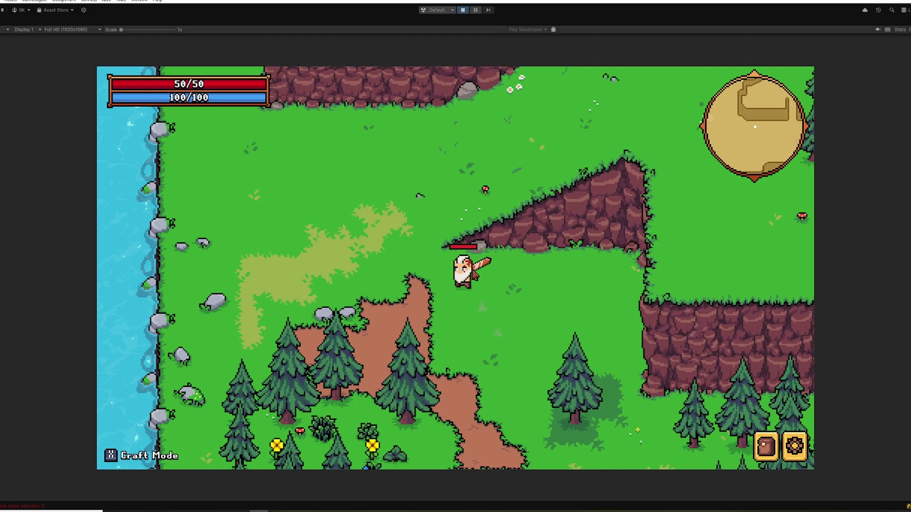
In Unity's running game, walk the character up the slope, past the pines, and around the plateau's grassy corner edge.
{"action": "key", "text": "d"}
{"action": "key", "text": "w"}
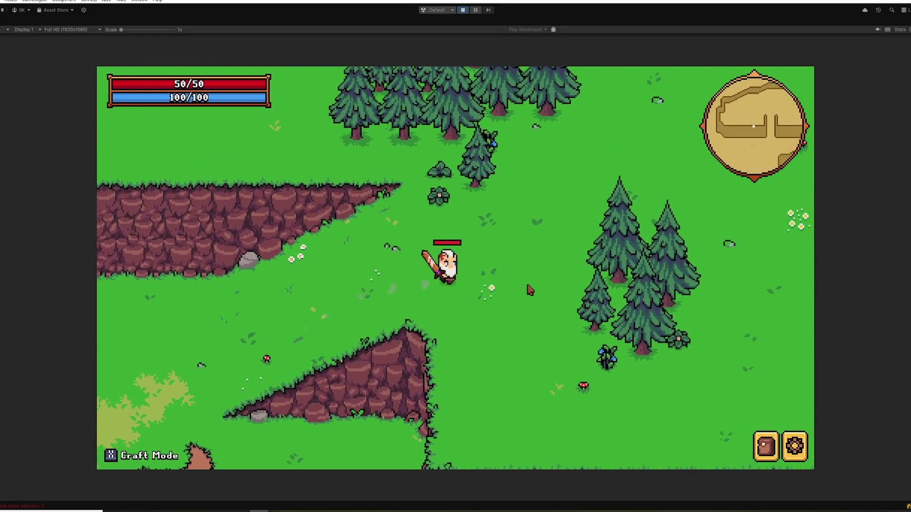
{"action": "key", "text": "w+d"}
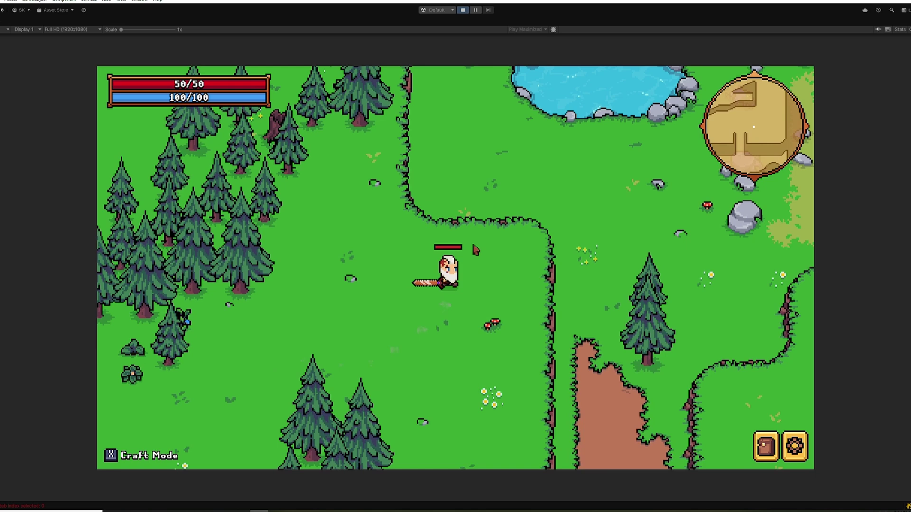
{"action": "key", "text": "d"}
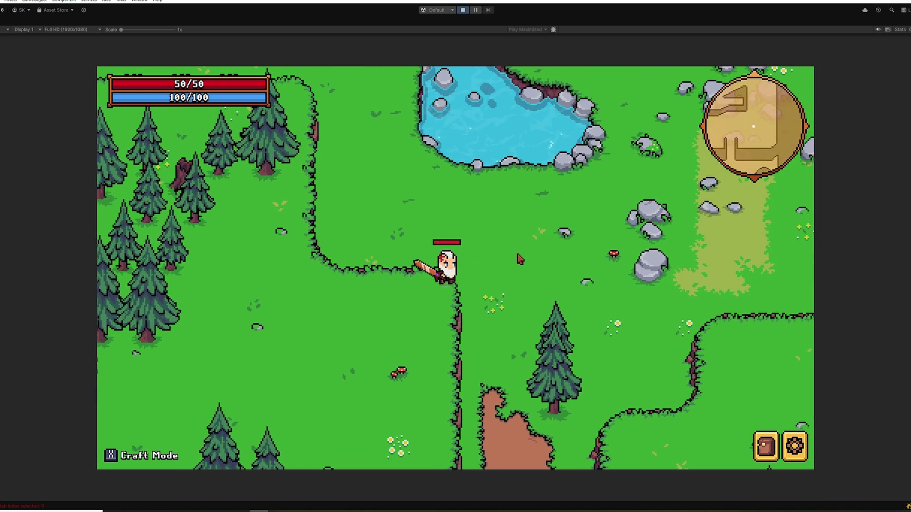
{"action": "key", "text": "a"}
{"action": "key", "text": "d"}
{"action": "key", "text": "w+a"}
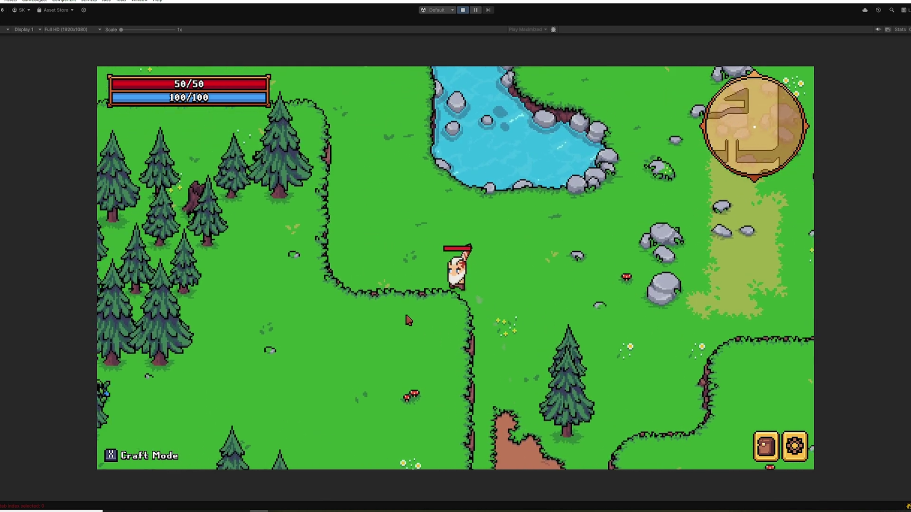
Walk the character back to the pine forest and dash toward the plateau's corner edge near the pond.
{"action": "key", "text": "s+a"}
{"action": "key", "text": "d"}
{"action": "key", "text": "s+d"}
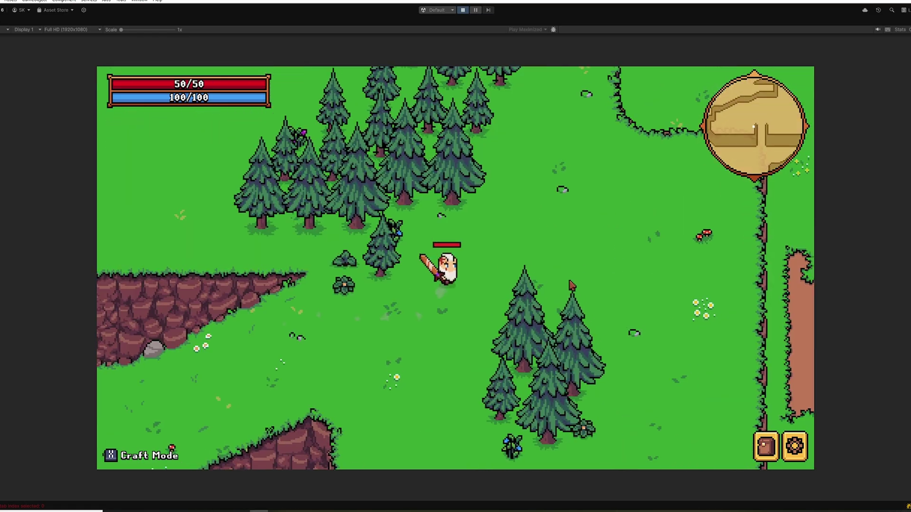
{"action": "key", "text": "w+d"}
{"action": "key", "text": "space"}
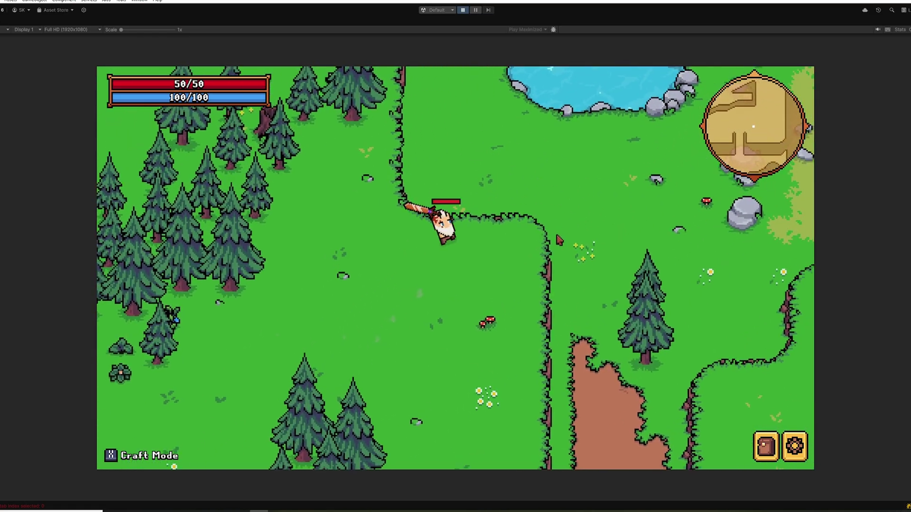
{"action": "key", "text": "d"}
{"action": "key", "text": "w+d"}
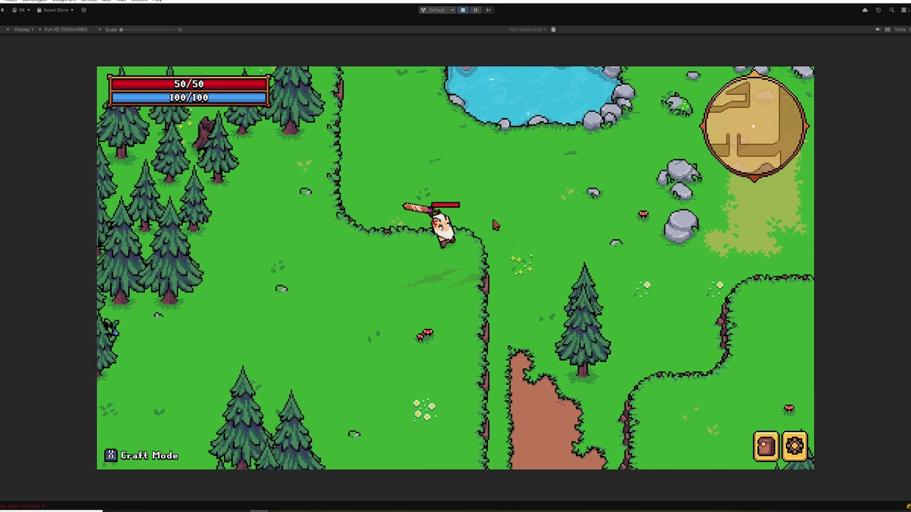
Dash the character up, left and back down across the plateau's grassy rim below the pond.
{"action": "key", "text": "w"}
{"action": "key", "text": "space"}
{"action": "key", "text": "a"}
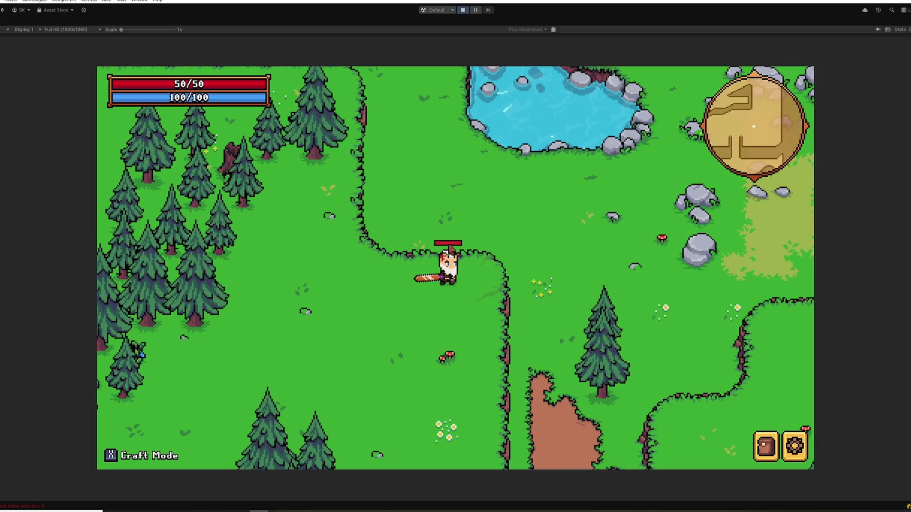
{"action": "key", "text": "space"}
{"action": "key", "text": "s+a"}
{"action": "key", "text": "space"}
{"action": "key", "text": "w"}
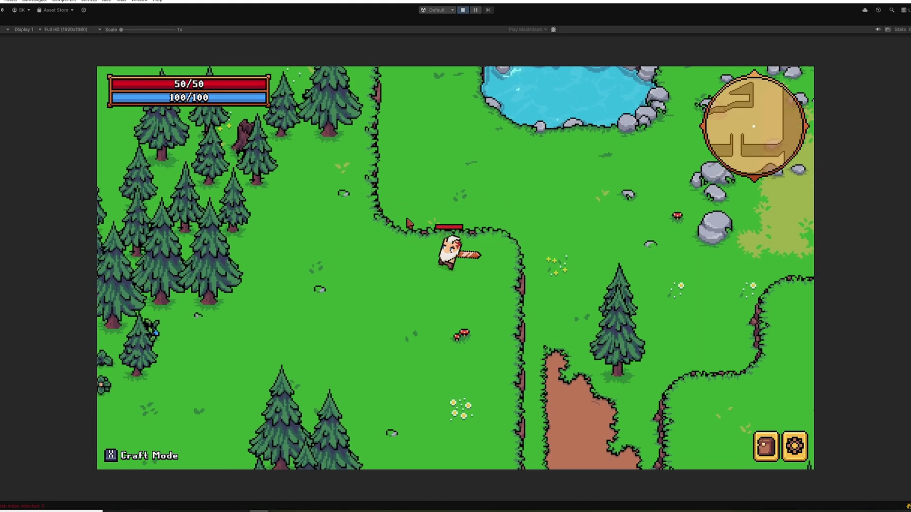
Swing the character's weapon beside the plateau's rim and circle the character around that same stretch of edge.
{"action": "left_click", "coordinate": [407, 220]}
{"action": "left_click", "coordinate": [423, 235]}
{"action": "key", "text": "a"}
{"action": "key", "text": "w"}
{"action": "key", "text": "d"}
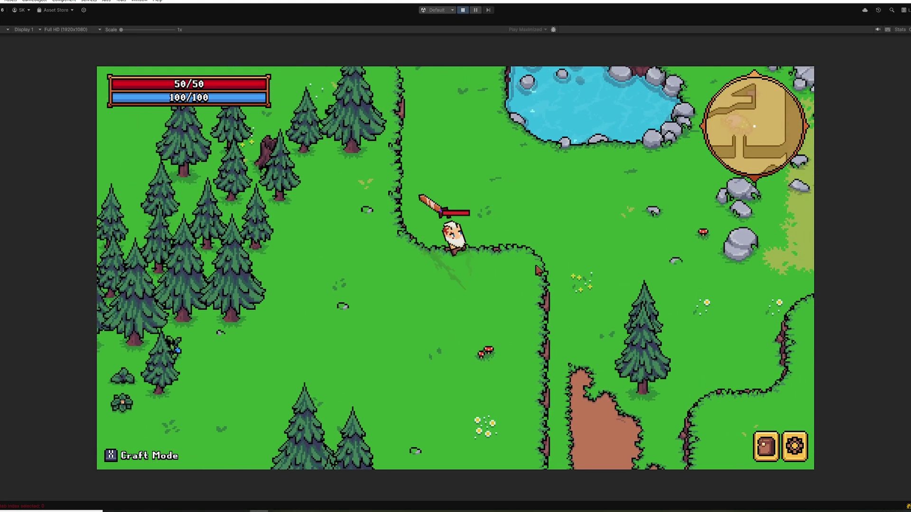
{"action": "key", "text": "s"}
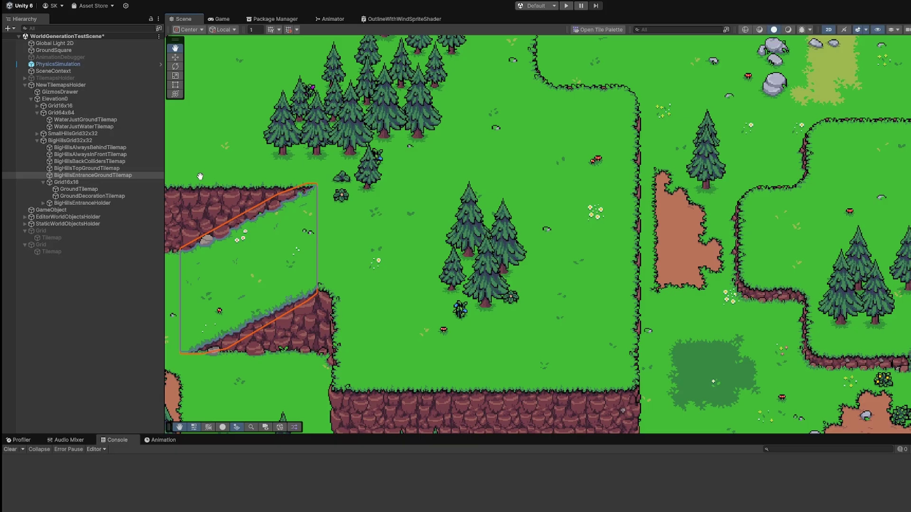
In the Unity editor, select the Big Hills tilemaps together, then toggle BigHillsAlwaysBehindTilemap alone off and back on twice.
{"action": "left_click", "coordinate": [76, 147]}
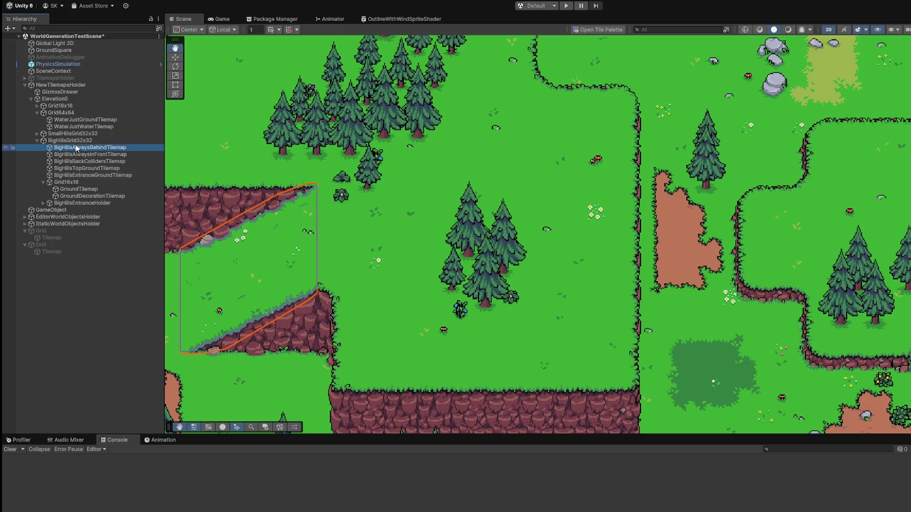
{"action": "left_click", "coordinate": [81, 196], "text": "shift"}
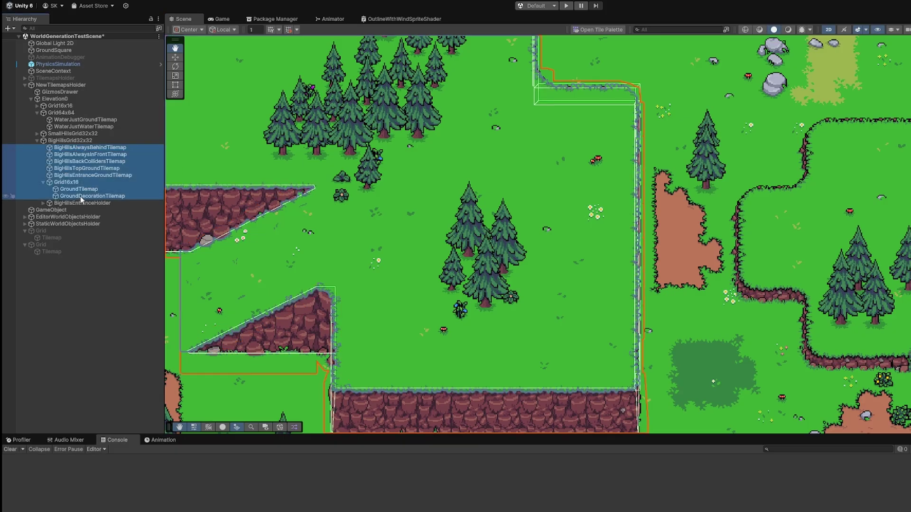
{"action": "left_click", "coordinate": [108, 150]}
{"action": "left_click_drag", "start_coordinate": [448, 134], "coordinate": [424, 158]}
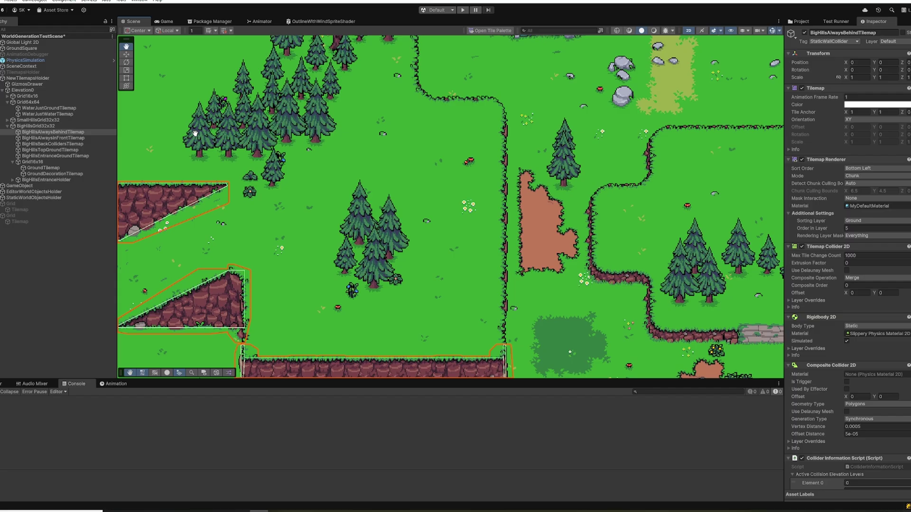
{"action": "left_click_drag", "start_coordinate": [218, 134], "coordinate": [255, 129]}
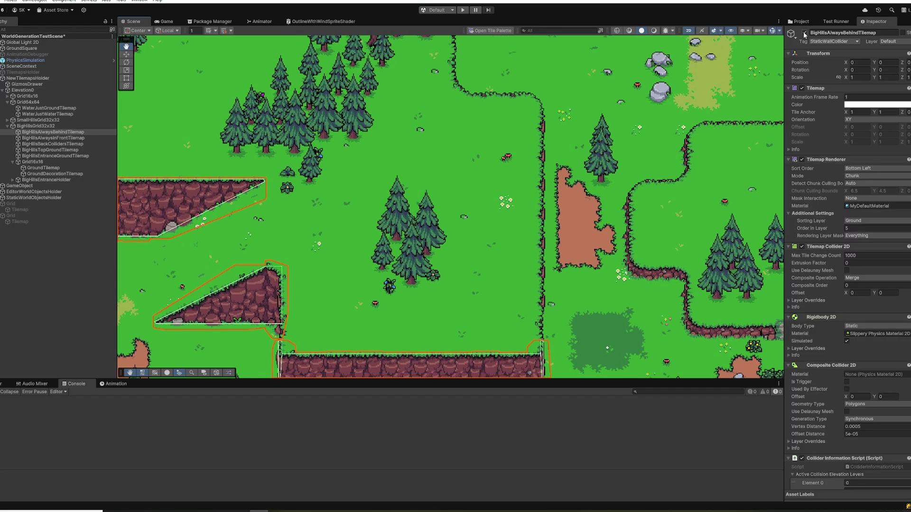
{"action": "left_click", "coordinate": [805, 33]}
{"action": "left_click", "coordinate": [804, 34]}
{"action": "left_click", "coordinate": [804, 33]}
{"action": "left_click", "coordinate": [804, 33]}
Inspect the plateau outlines of BigHillsBackCollidersTilemap and BigHillsTopGroundTilemap.
{"action": "left_click_drag", "start_coordinate": [485, 104], "coordinate": [409, 126]}
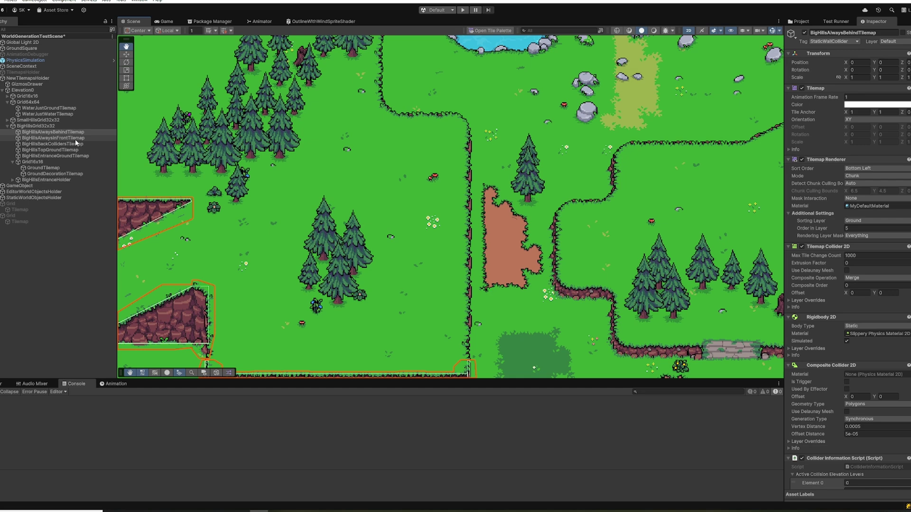
{"action": "left_click", "coordinate": [57, 144]}
{"action": "left_click_drag", "start_coordinate": [388, 182], "coordinate": [427, 178]}
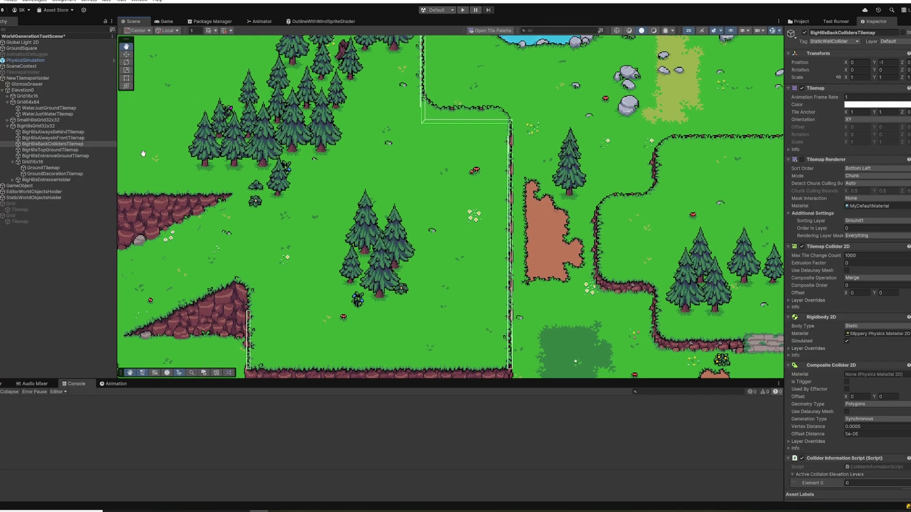
{"action": "left_click", "coordinate": [50, 150]}
Toggle the Big Hills GroundTilemap and GroundDecorationTilemap off and back on, one after the other, and examine the decoration tiles.
{"action": "left_click", "coordinate": [57, 168]}
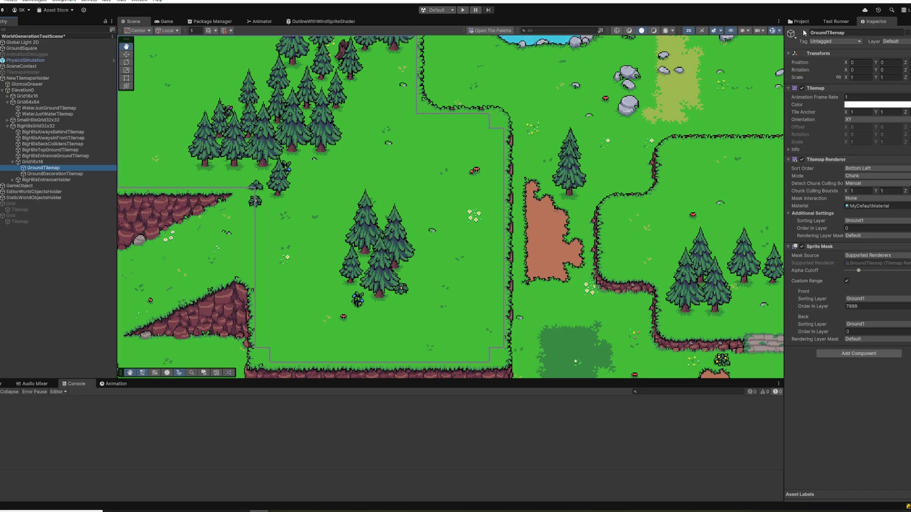
{"action": "left_click", "coordinate": [804, 32]}
{"action": "left_click", "coordinate": [804, 33]}
{"action": "left_click", "coordinate": [69, 174]}
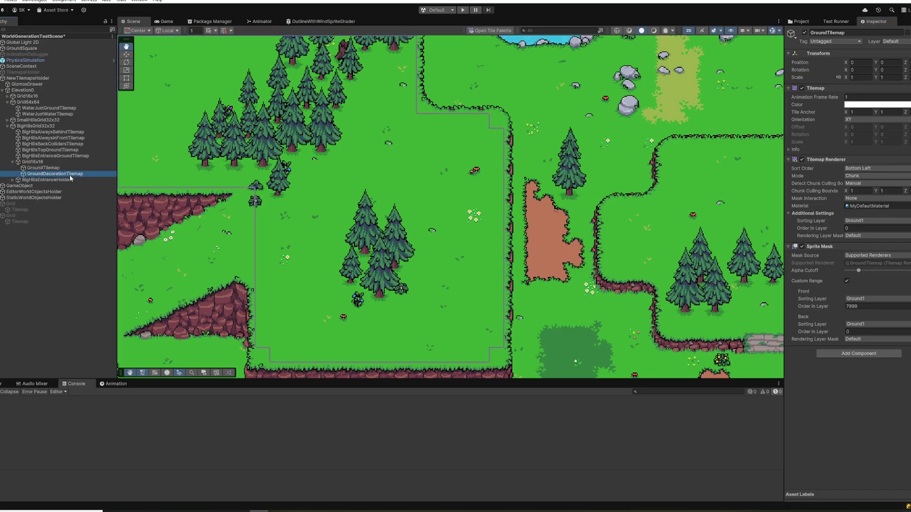
{"action": "left_click", "coordinate": [804, 32]}
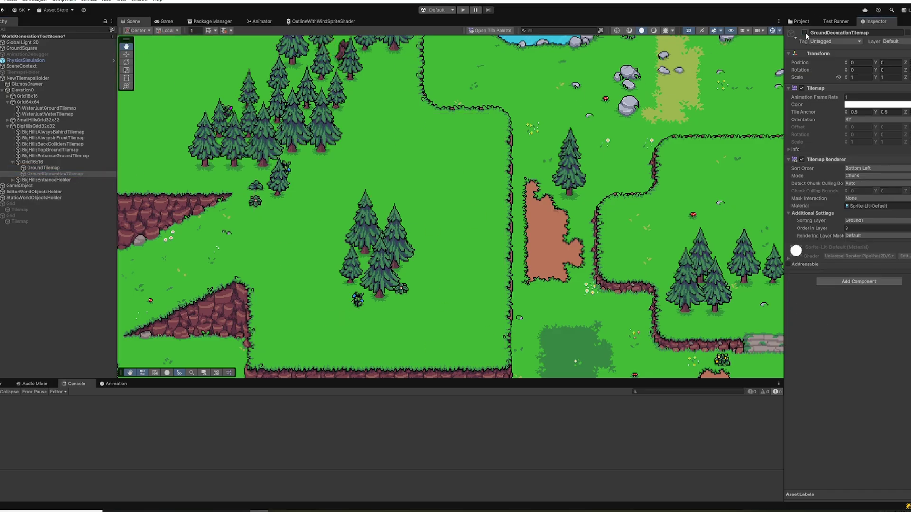
{"action": "left_click", "coordinate": [804, 32]}
{"action": "scroll", "coordinate": [404, 203], "scroll_direction": "up", "scroll_amount": 2}
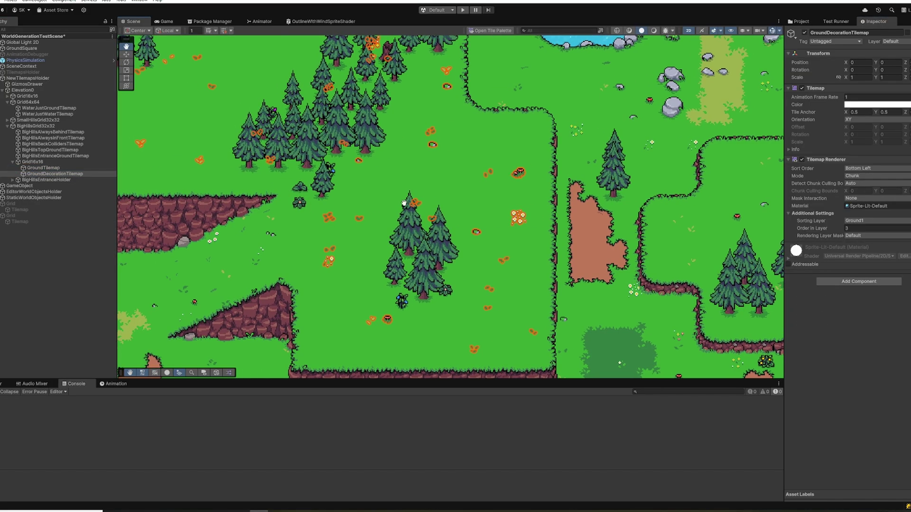
{"action": "left_click", "coordinate": [98, 262]}
{"action": "left_click_drag", "start_coordinate": [505, 160], "coordinate": [511, 251]}
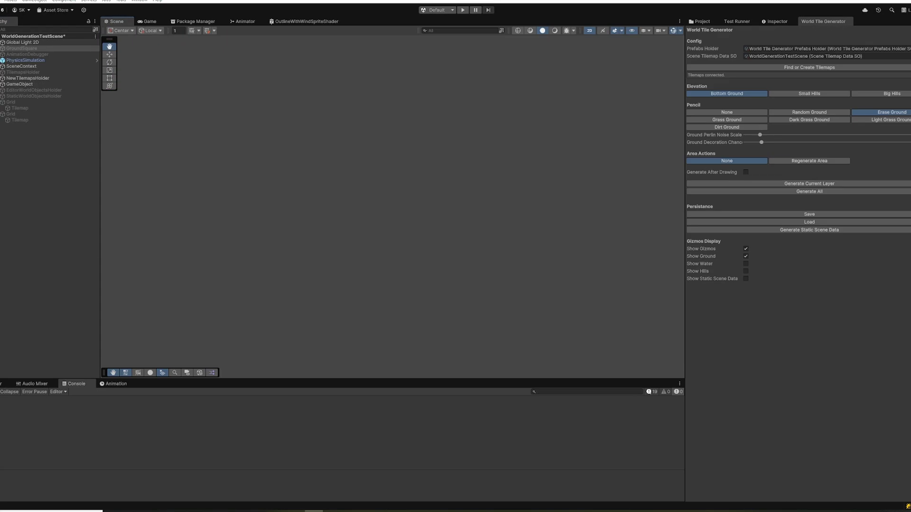
Paint an irregular area of Grass Ground on the Bottom Ground elevation of the empty scene.
{"action": "left_click", "coordinate": [730, 119]}
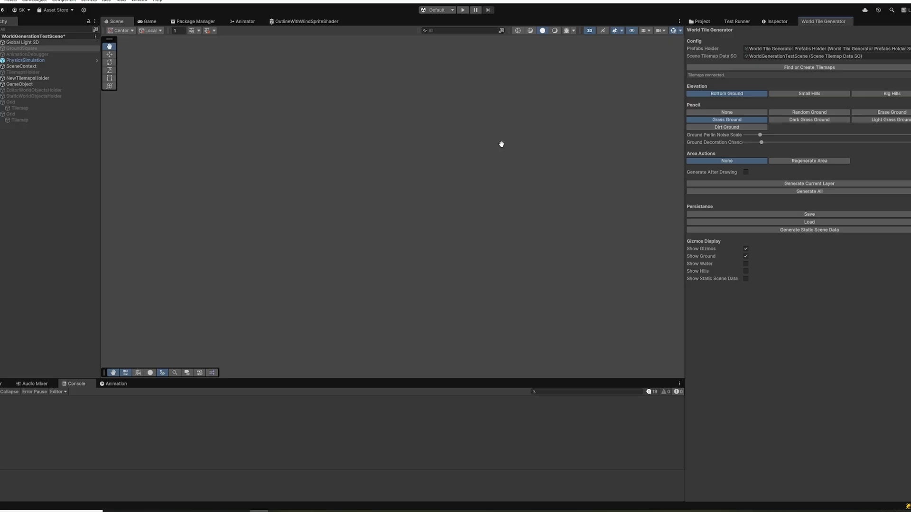
{"action": "left_click_drag", "start_coordinate": [502, 144], "coordinate": [391, 237]}
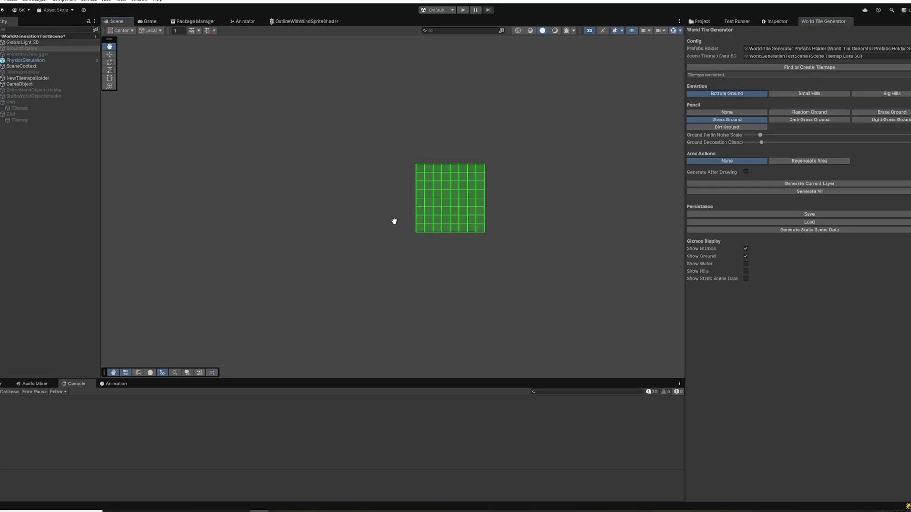
{"action": "left_click_drag", "start_coordinate": [360, 169], "coordinate": [425, 290]}
{"action": "left_click_drag", "start_coordinate": [432, 227], "coordinate": [521, 302]}
{"action": "left_click_drag", "start_coordinate": [566, 180], "coordinate": [478, 247]}
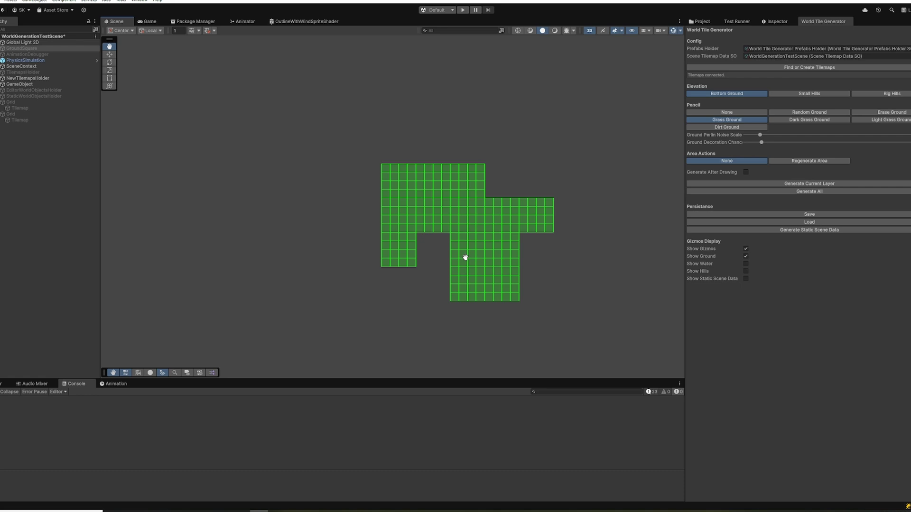
{"action": "mouse_move", "coordinate": [495, 199]}
{"action": "left_mouse_down"}
{"action": "mouse_move", "coordinate": [392, 109]}
{"action": "mouse_move", "coordinate": [400, 149]}
{"action": "mouse_move", "coordinate": [302, 239]}
{"action": "left_mouse_up"}
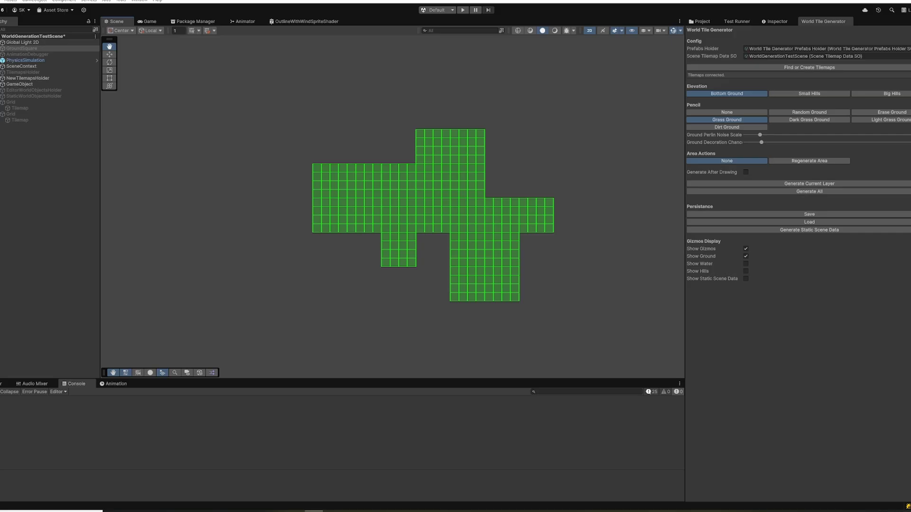
{"action": "middle_click_drag", "start_coordinate": [575, 204], "coordinate": [542, 194]}
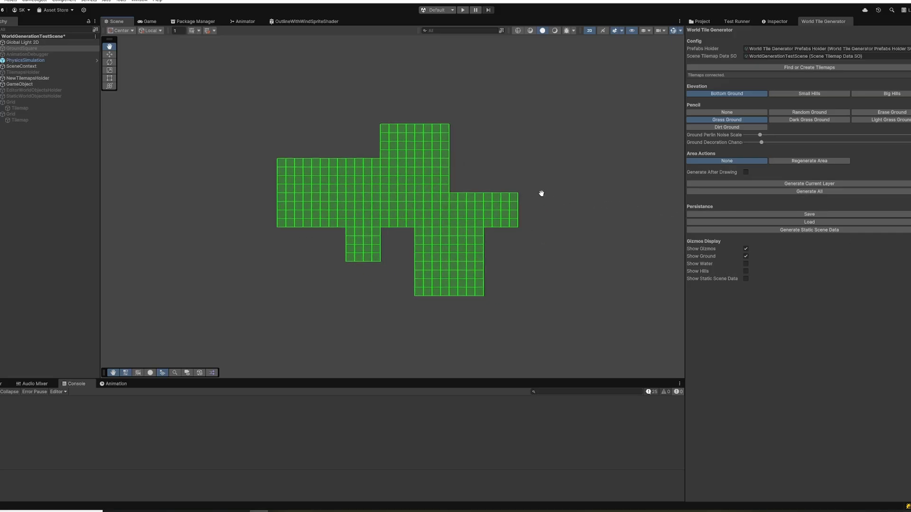
{"action": "scroll", "coordinate": [461, 201], "scroll_direction": "up", "scroll_amount": 2}
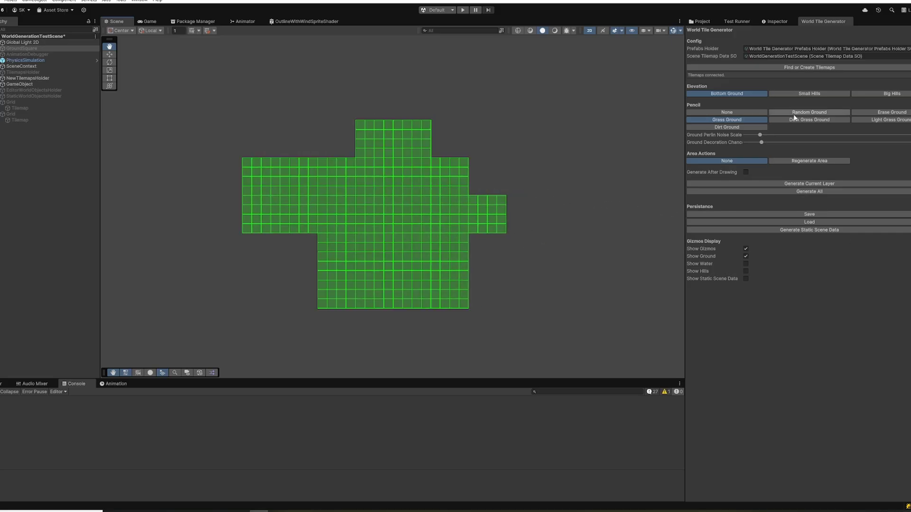
Paint a patch of Dirt Ground in the middle of the grass area.
{"action": "left_click", "coordinate": [794, 114]}
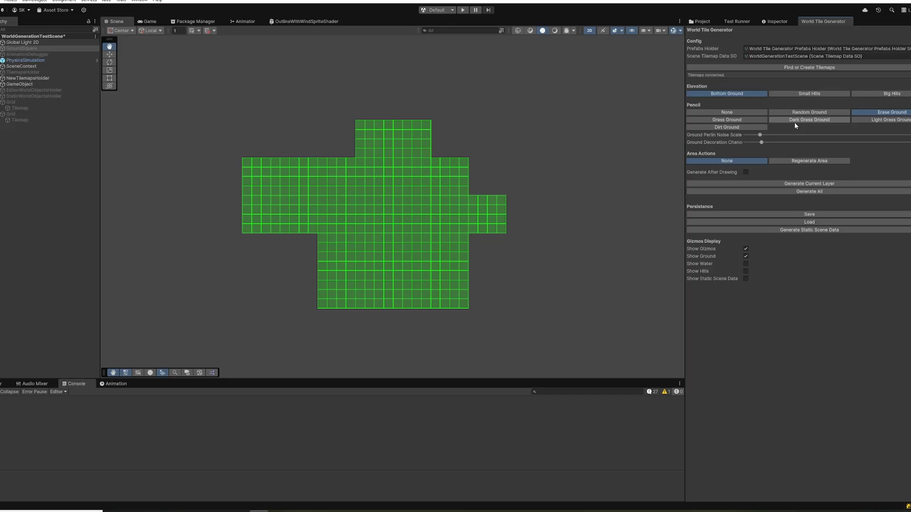
{"action": "left_click", "coordinate": [794, 121]}
{"action": "left_click", "coordinate": [740, 120]}
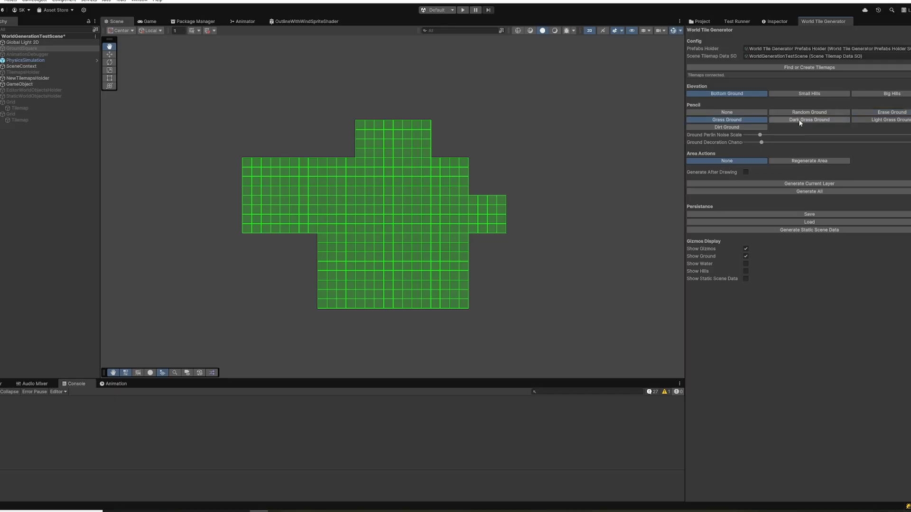
{"action": "left_click", "coordinate": [734, 126]}
{"action": "left_click_drag", "start_coordinate": [426, 200], "coordinate": [367, 256]}
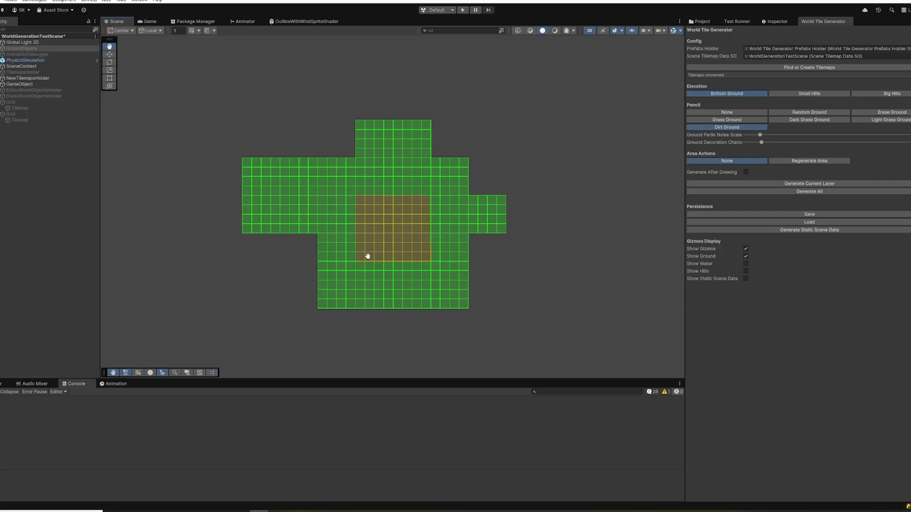
{"action": "left_click_drag", "start_coordinate": [383, 186], "coordinate": [351, 209]}
Paint Random Ground over the existing area and extend it outward on both sides into a large terrain map.
{"action": "left_click", "coordinate": [809, 113]}
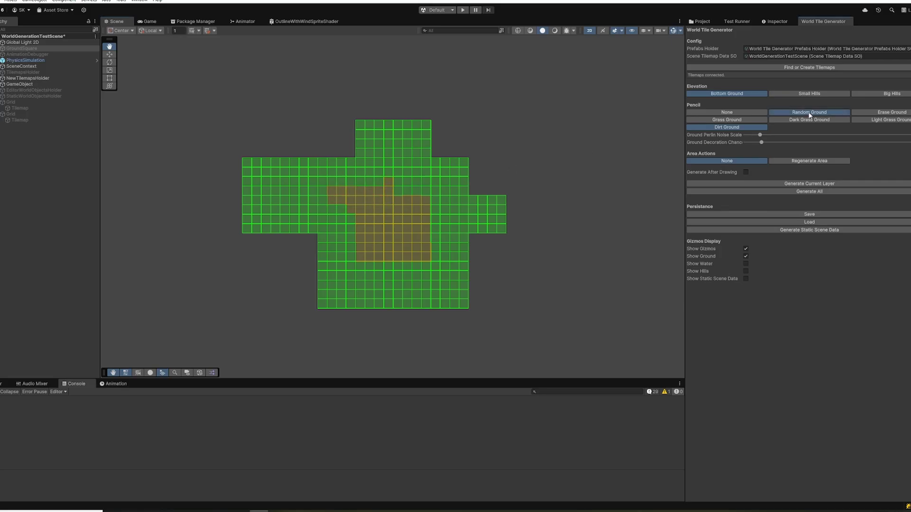
{"action": "left_click_drag", "start_coordinate": [577, 78], "coordinate": [212, 343]}
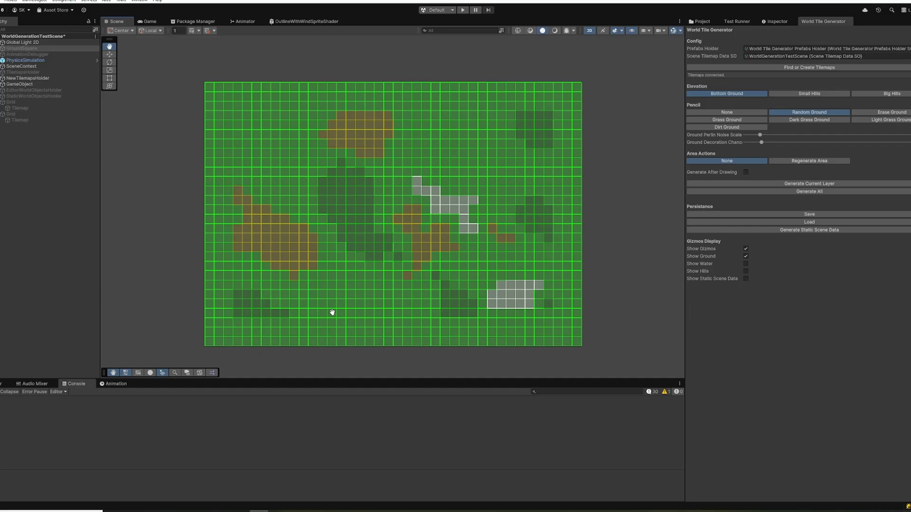
{"action": "scroll", "coordinate": [441, 289], "scroll_direction": "down", "scroll_amount": 4}
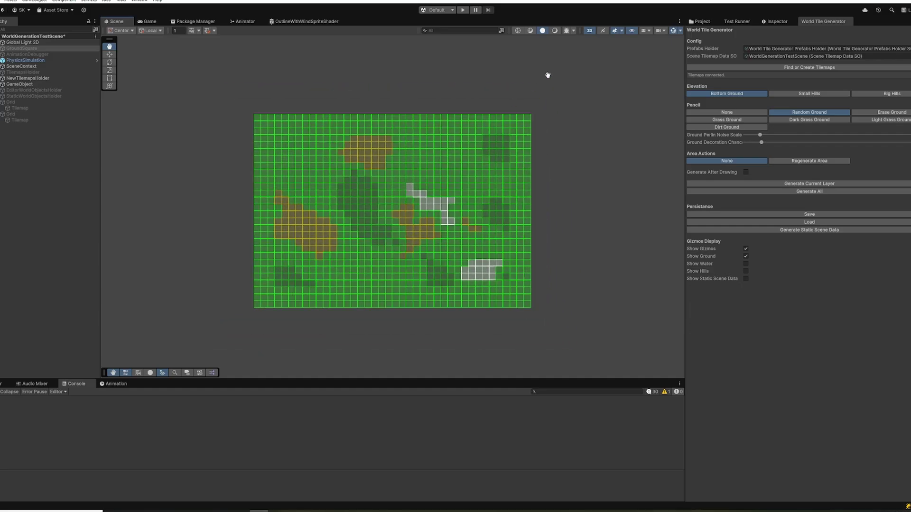
{"action": "left_click_drag", "start_coordinate": [548, 75], "coordinate": [206, 222]}
{"action": "left_click_drag", "start_coordinate": [301, 169], "coordinate": [185, 328]}
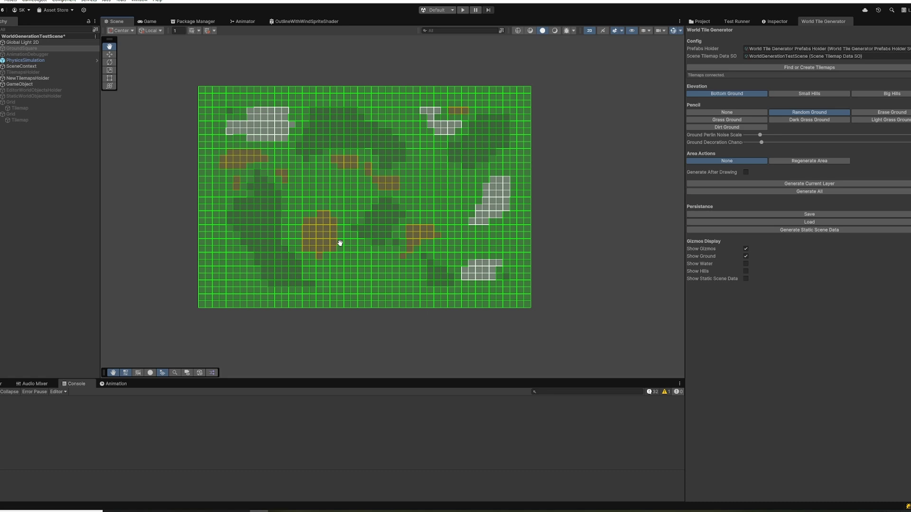
{"action": "scroll", "coordinate": [340, 244], "scroll_direction": "up", "scroll_amount": 3}
{"action": "left_click_drag", "start_coordinate": [423, 262], "coordinate": [643, 349]}
View the Perlin noise image results in the browser, then return to the Unity editor.
{"action": "left_click_drag", "start_coordinate": [910, 38], "coordinate": [433, 18]}
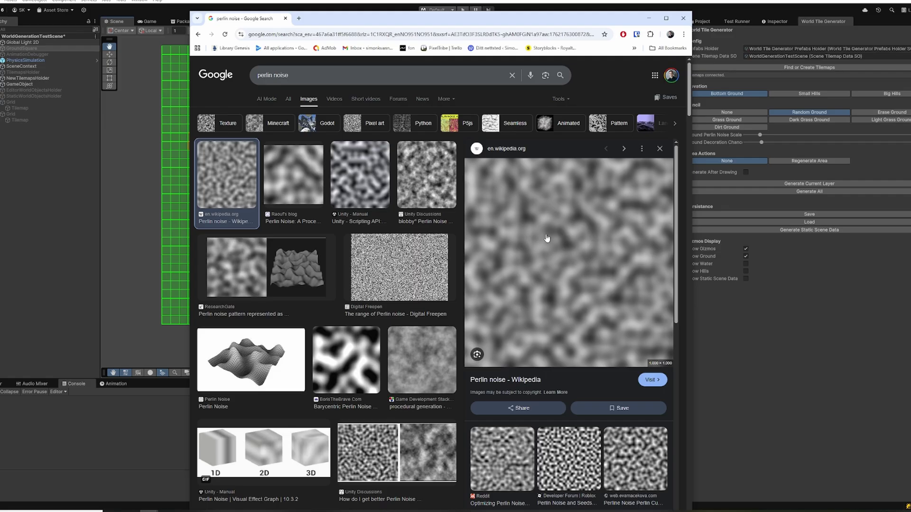
{"action": "left_click", "coordinate": [721, 312]}
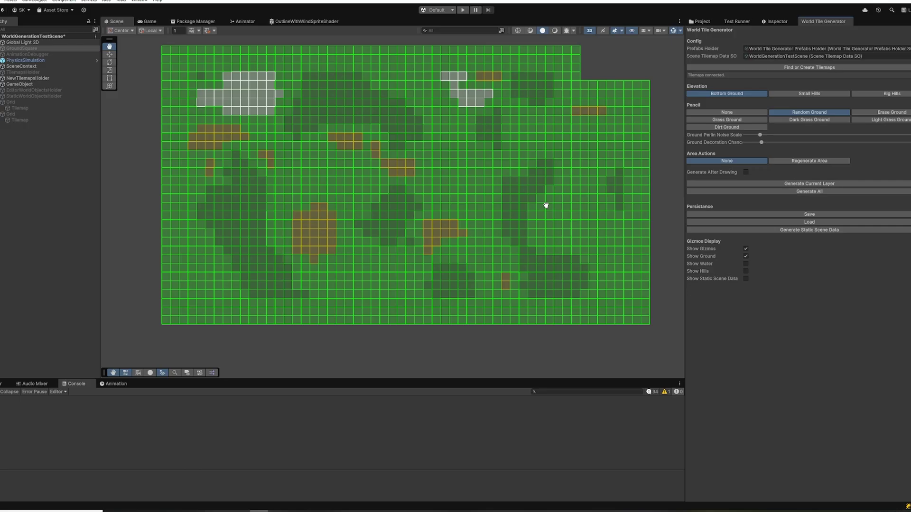
Repaint nearly the whole map twice with Random Ground to generate different patch layouts.
{"action": "scroll", "coordinate": [546, 194], "scroll_direction": "down", "scroll_amount": 1}
{"action": "middle_click_drag", "start_coordinate": [546, 163], "coordinate": [509, 171]}
{"action": "left_click_drag", "start_coordinate": [582, 74], "coordinate": [192, 311]}
{"action": "left_click_drag", "start_coordinate": [565, 98], "coordinate": [242, 297]}
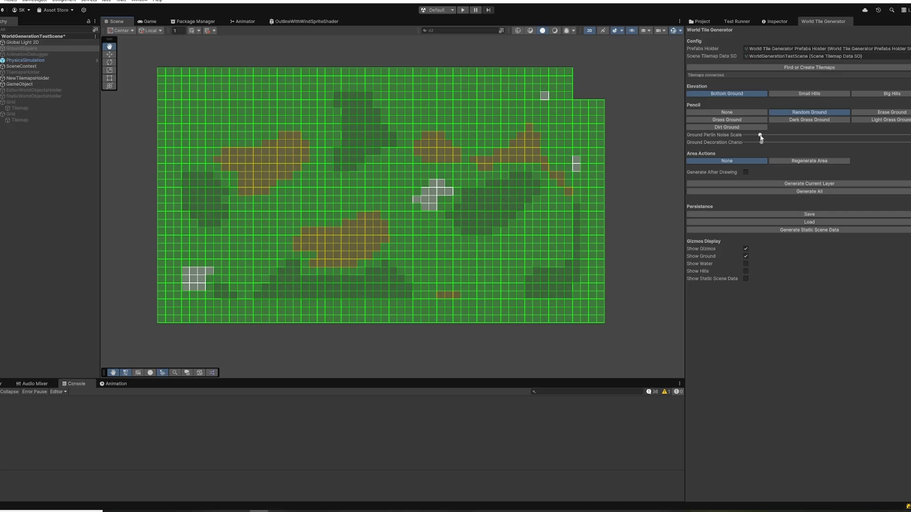
Regenerate the random ground with a much higher Ground Perlin Noise Scale, then twice more with a very low one.
{"action": "left_click_drag", "start_coordinate": [594, 86], "coordinate": [223, 300]}
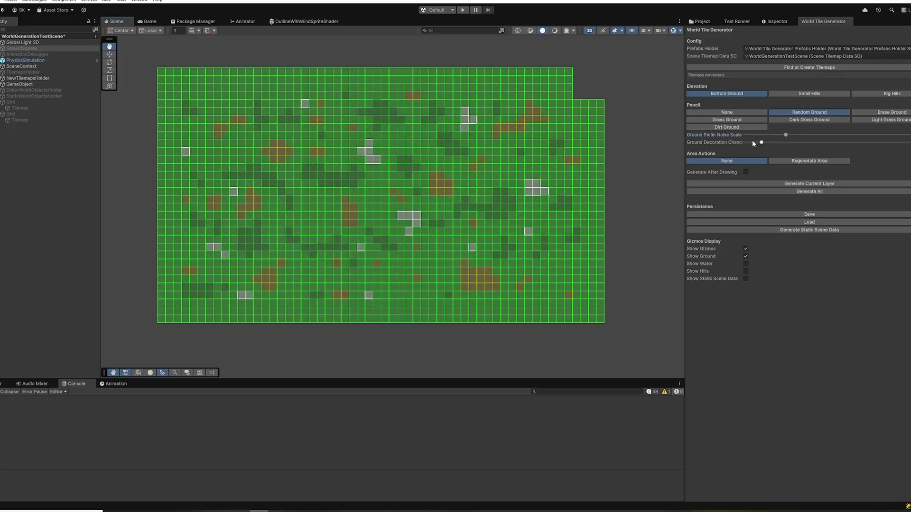
{"action": "left_click_drag", "start_coordinate": [549, 84], "coordinate": [178, 296]}
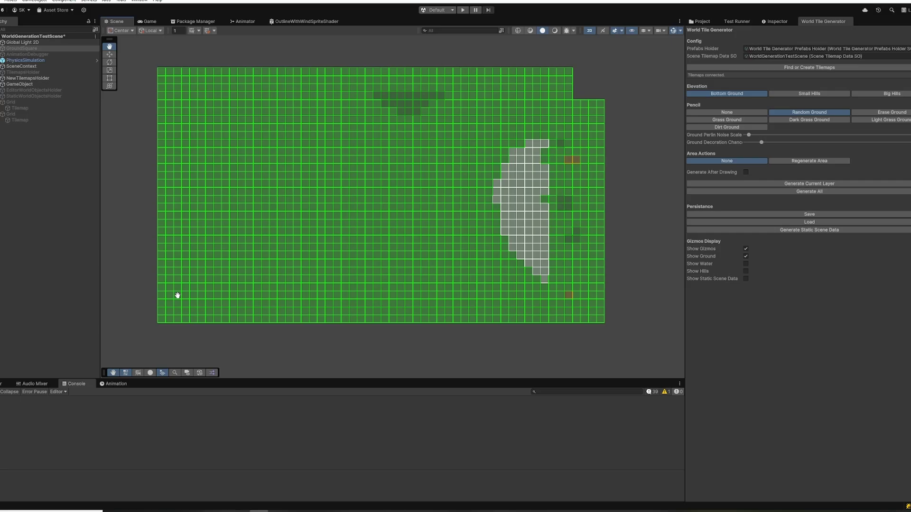
{"action": "left_click_drag", "start_coordinate": [577, 94], "coordinate": [236, 297]}
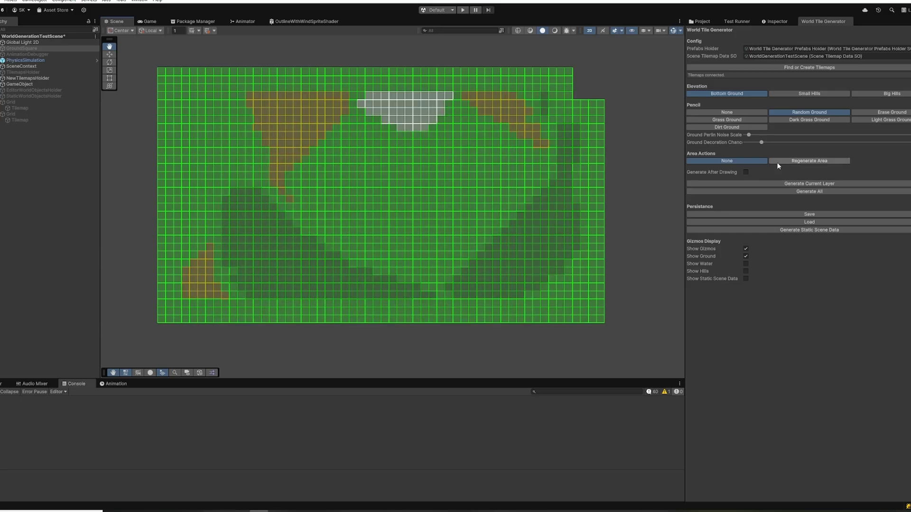
Raise the Ground Perlin Noise Scale slightly from its very low setting and repaint the map with Random Ground.
{"action": "left_click", "coordinate": [755, 136]}
{"action": "left_click_drag", "start_coordinate": [579, 92], "coordinate": [164, 313]}
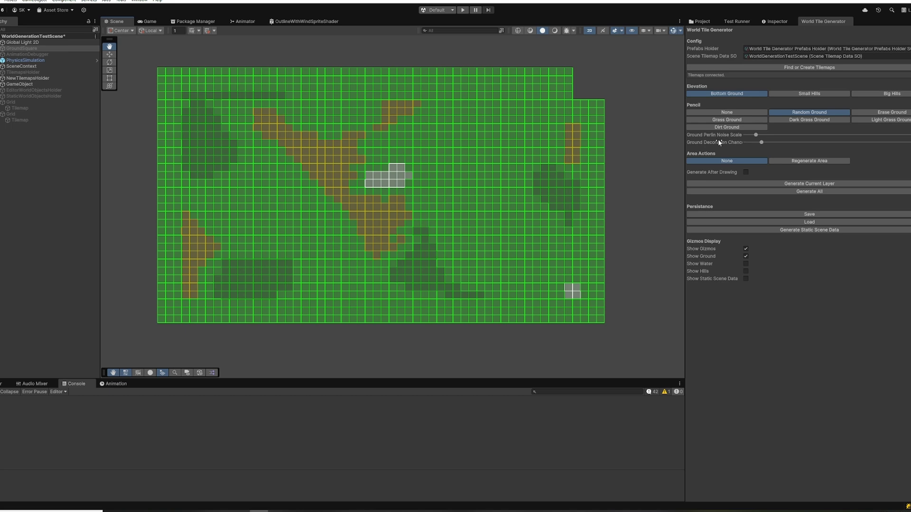
Increase the Ground Perlin Noise Scale a little further and repaint nearly the whole map with Random Ground.
{"action": "left_click", "coordinate": [762, 135]}
{"action": "left_click_drag", "start_coordinate": [592, 73], "coordinate": [160, 311]}
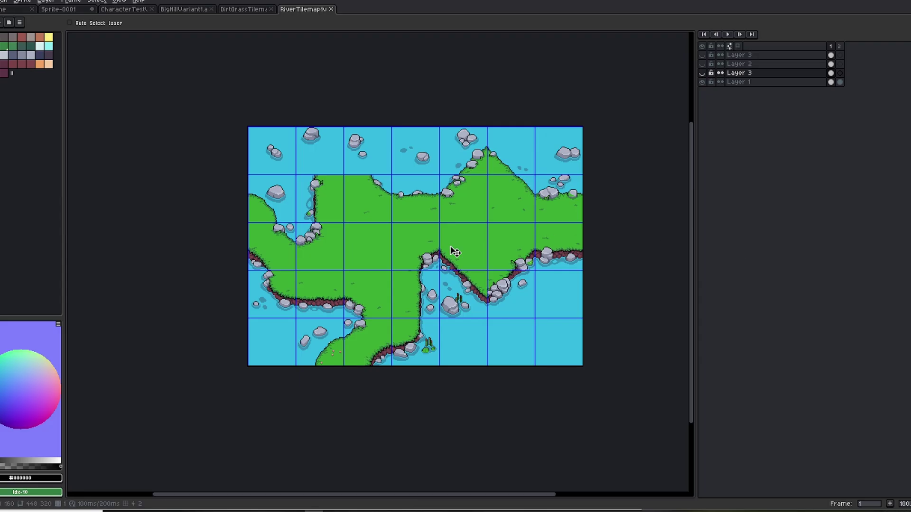
Switch to the river tilemap in Aseprite and examine its shoreline tiles up close.
{"action": "middle_click_drag", "start_coordinate": [446, 253], "coordinate": [402, 277]}
{"action": "scroll", "coordinate": [395, 281], "scroll_direction": "up", "scroll_amount": 1}
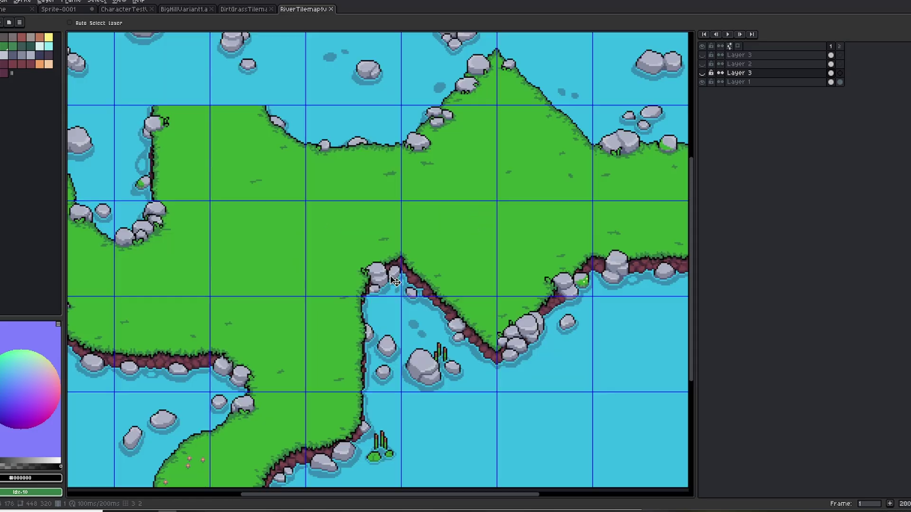
{"action": "middle_click_drag", "start_coordinate": [268, 310], "coordinate": [377, 275]}
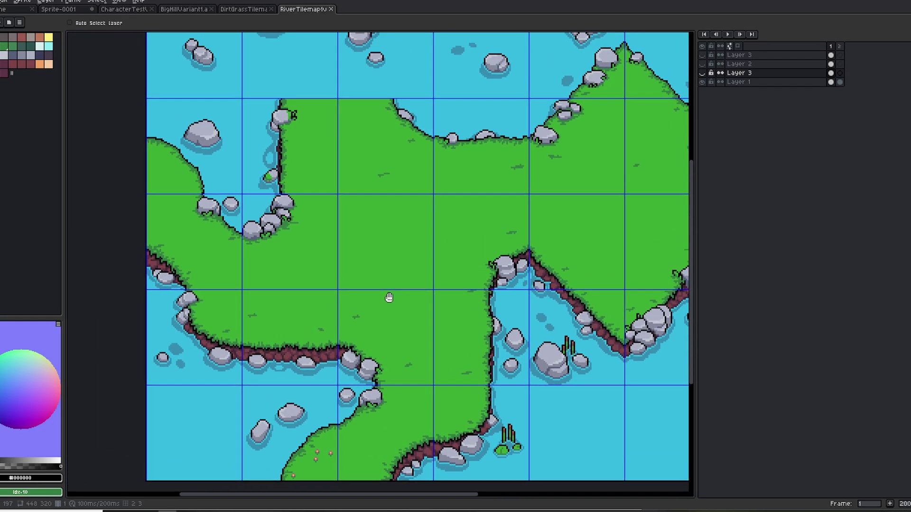
{"action": "left_click_drag", "start_coordinate": [389, 298], "coordinate": [271, 289]}
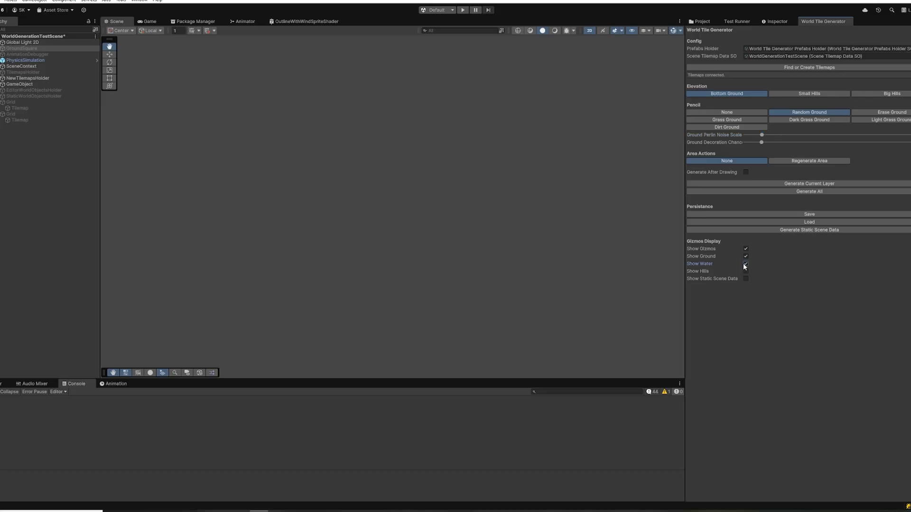
Switch back to Unity and paint overlapping diagonal Random Ground strokes in the empty scene to form an island surrounded by water.
{"action": "left_click_drag", "start_coordinate": [461, 146], "coordinate": [372, 231]}
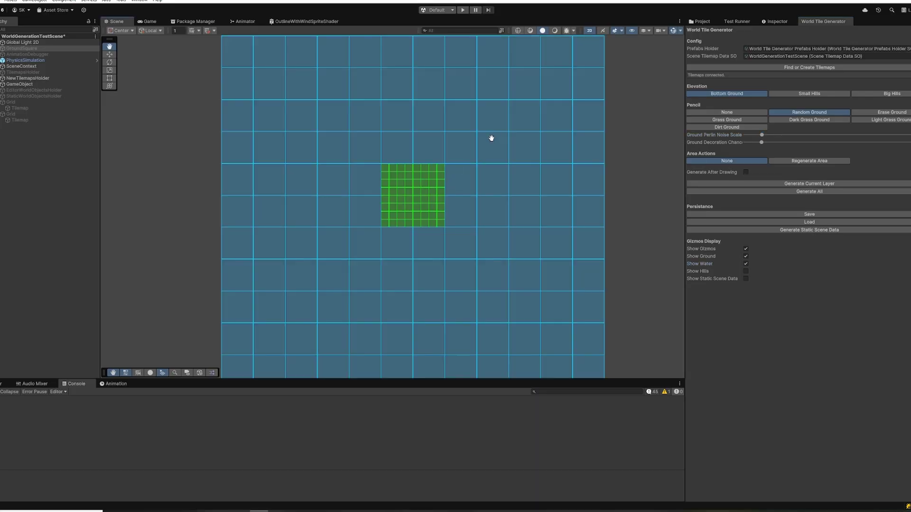
{"action": "left_click_drag", "start_coordinate": [492, 138], "coordinate": [392, 214]}
{"action": "scroll", "coordinate": [436, 169], "scroll_direction": "up", "scroll_amount": 2}
{"action": "left_click_drag", "start_coordinate": [420, 151], "coordinate": [250, 267]}
{"action": "middle_click_drag", "start_coordinate": [304, 248], "coordinate": [358, 217]}
{"action": "left_click_drag", "start_coordinate": [423, 178], "coordinate": [219, 309]}
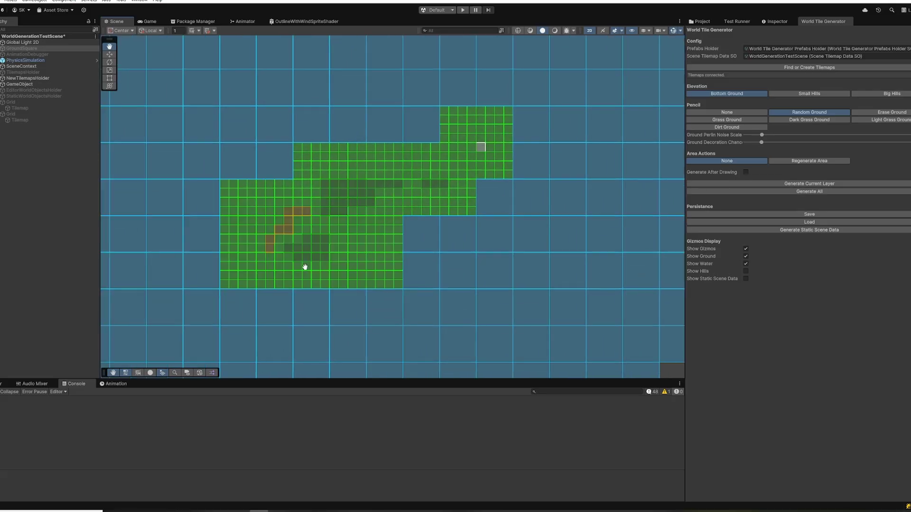
Extend the island northward and westward with further Random Ground strokes.
{"action": "scroll", "coordinate": [309, 257], "scroll_direction": "down", "scroll_amount": 2}
{"action": "scroll", "coordinate": [352, 218], "scroll_direction": "down", "scroll_amount": 3}
{"action": "middle_click_drag", "start_coordinate": [352, 218], "coordinate": [379, 208]}
{"action": "left_click_drag", "start_coordinate": [411, 181], "coordinate": [318, 85]}
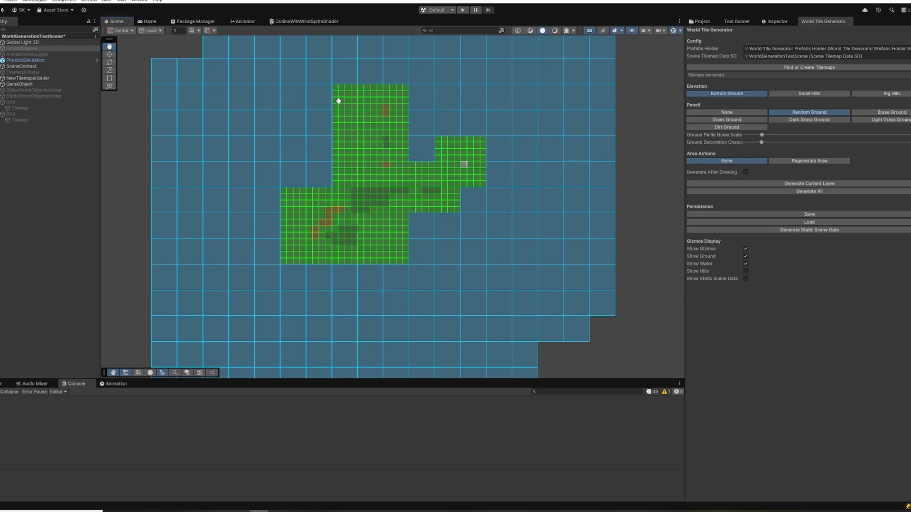
{"action": "left_click_drag", "start_coordinate": [345, 142], "coordinate": [312, 185]}
{"action": "left_click_drag", "start_coordinate": [351, 148], "coordinate": [260, 215]}
{"action": "left_click_drag", "start_coordinate": [312, 186], "coordinate": [245, 280]}
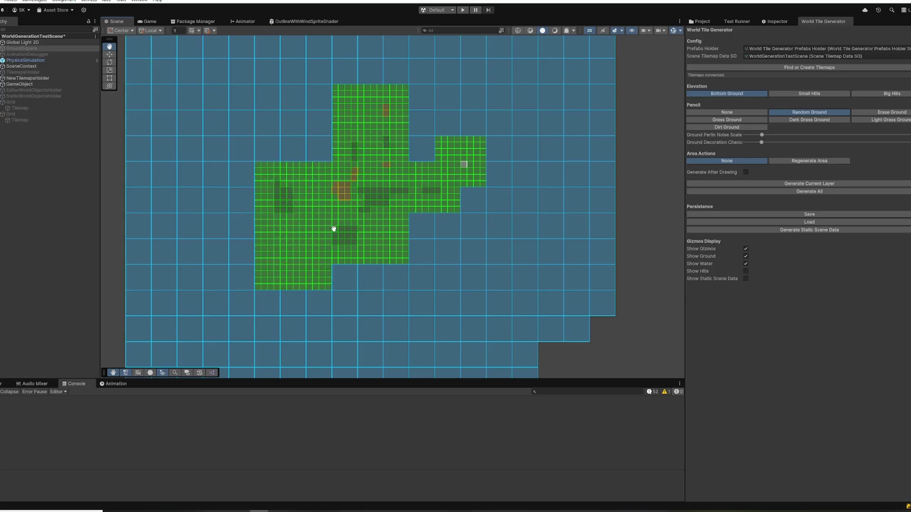
Extend the island to the south and east with Random Ground, enclosing a pond of water.
{"action": "left_click_drag", "start_coordinate": [312, 206], "coordinate": [392, 338]}
{"action": "left_click_drag", "start_coordinate": [356, 216], "coordinate": [437, 286]}
{"action": "left_click_drag", "start_coordinate": [377, 247], "coordinate": [463, 124]}
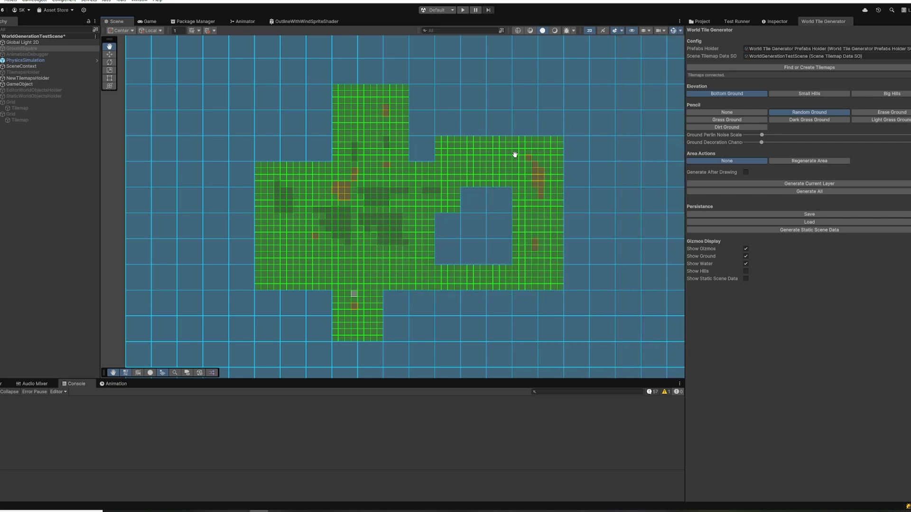
{"action": "left_click_drag", "start_coordinate": [537, 137], "coordinate": [465, 56]}
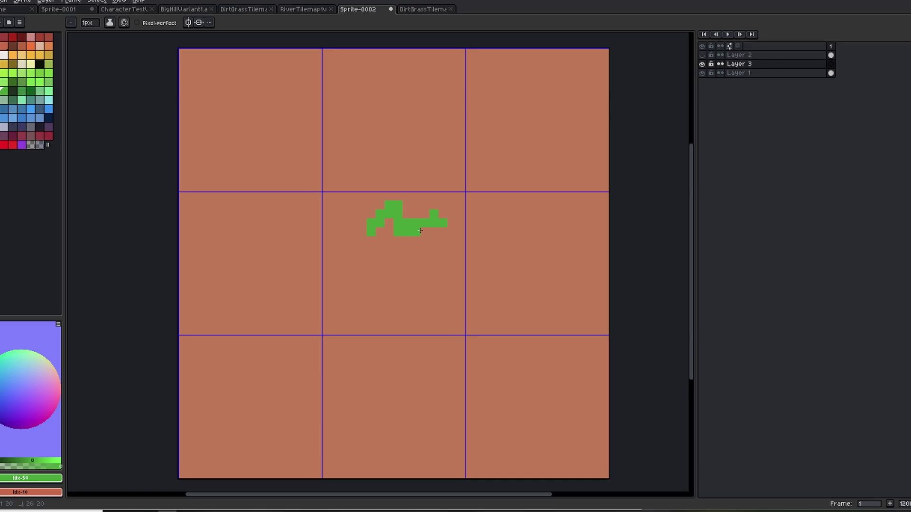
Switch to Sprite-0002 in Aseprite, fill the center cell's grass patch with green and outline its jagged edge in black.
{"action": "key", "text": "g"}
{"action": "left_click", "coordinate": [379, 247]}
{"action": "left_click", "coordinate": [39, 64]}
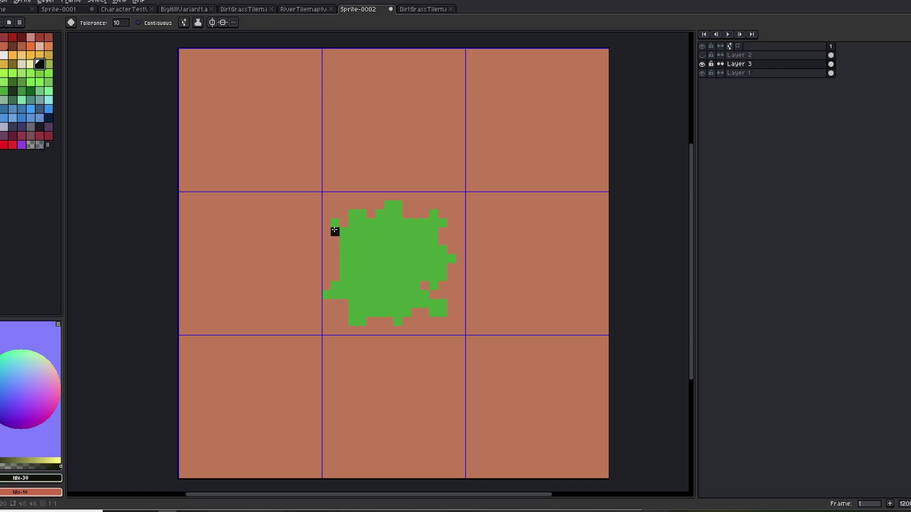
{"action": "key", "text": "b"}
{"action": "left_click_drag", "start_coordinate": [335, 241], "coordinate": [345, 222]}
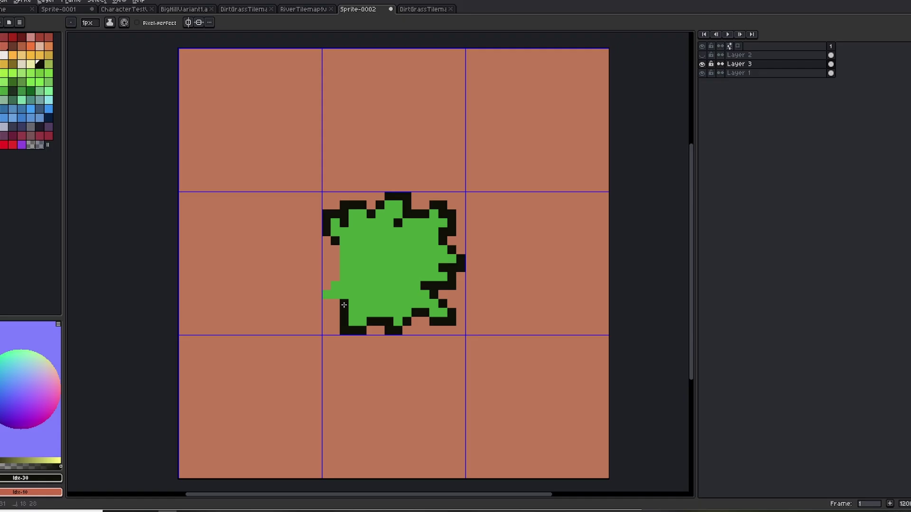
{"action": "left_click_drag", "start_coordinate": [344, 305], "coordinate": [336, 251]}
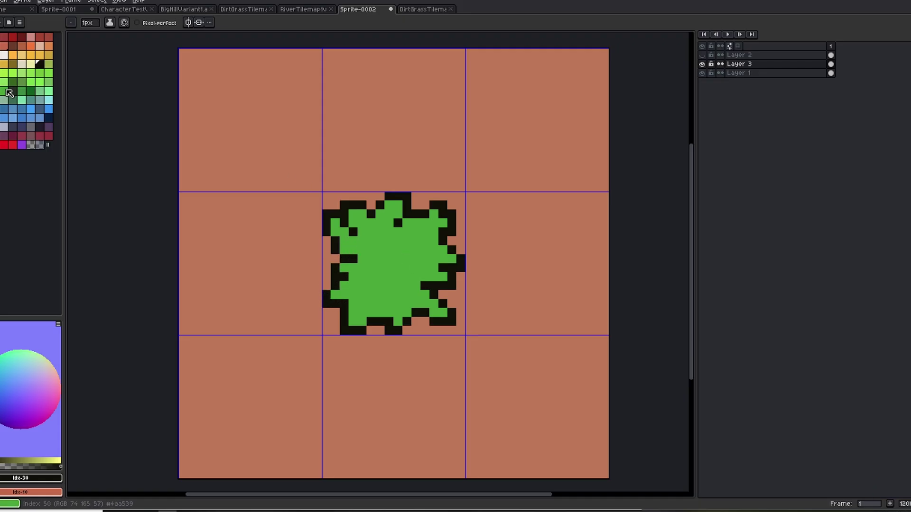
Shade the inner edges of the grass patch in dark green and add brownish shadow pixels beneath its outline.
{"action": "left_click", "coordinate": [9, 93]}
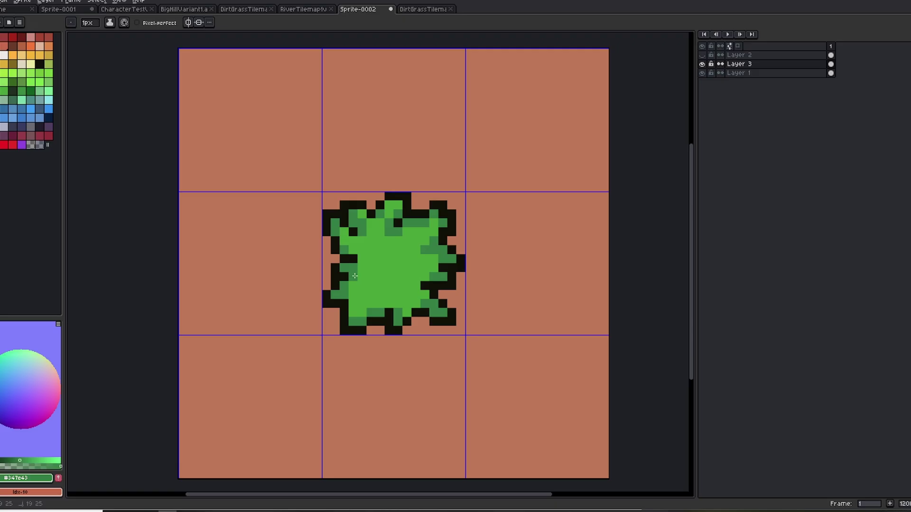
{"action": "left_click_drag", "start_coordinate": [442, 294], "coordinate": [451, 294]}
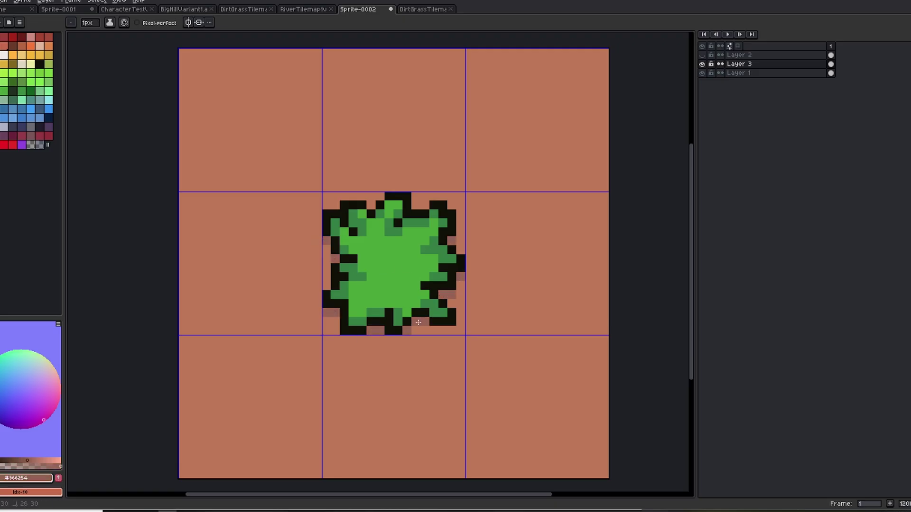
Draw a red X in each of the eight cells surrounding the grass patch.
{"action": "left_click_drag", "start_coordinate": [423, 79], "coordinate": [333, 160]}
{"action": "left_click_drag", "start_coordinate": [352, 79], "coordinate": [423, 151]}
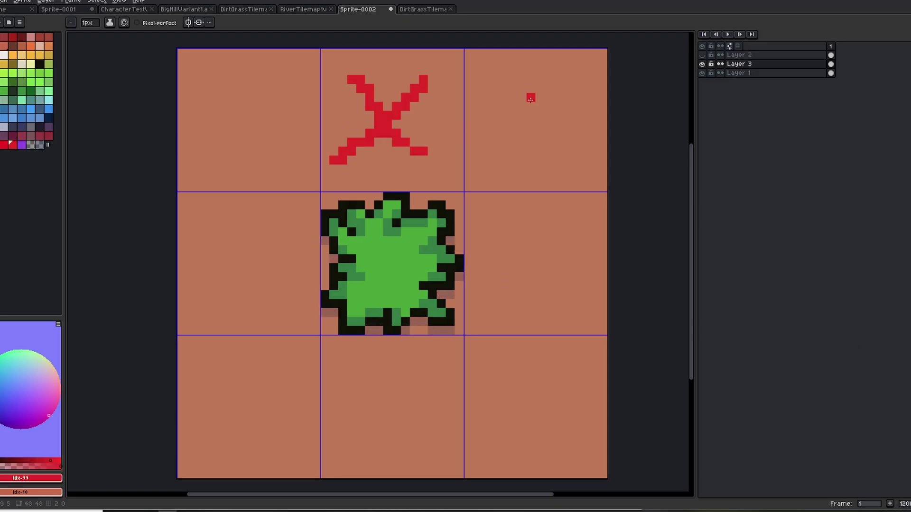
{"action": "left_click_drag", "start_coordinate": [566, 88], "coordinate": [486, 152]}
{"action": "left_click_drag", "start_coordinate": [504, 80], "coordinate": [557, 160]}
{"action": "left_click_drag", "start_coordinate": [575, 223], "coordinate": [504, 313]}
{"action": "left_click_drag", "start_coordinate": [513, 232], "coordinate": [557, 313]}
{"action": "left_click_drag", "start_coordinate": [557, 375], "coordinate": [469, 438]}
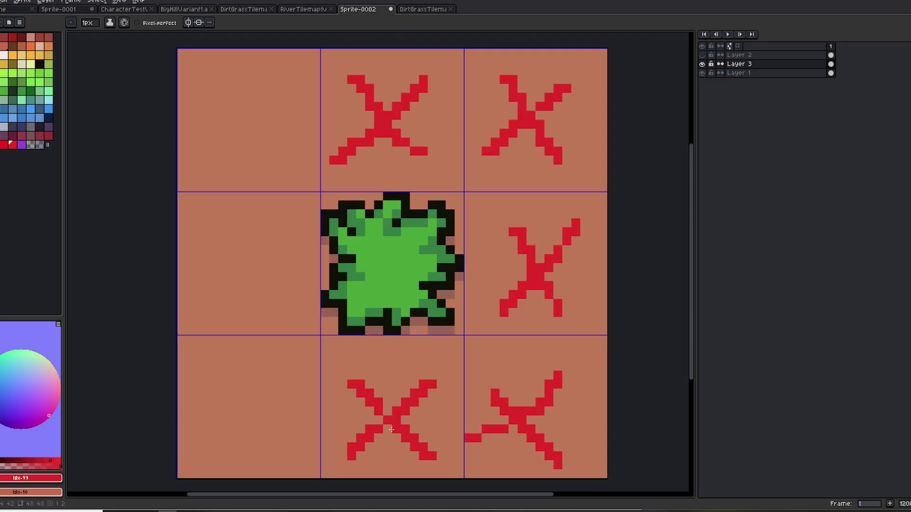
{"action": "left_click_drag", "start_coordinate": [263, 356], "coordinate": [198, 429]}
{"action": "left_click_drag", "start_coordinate": [226, 362], "coordinate": [254, 430]}
{"action": "left_click_drag", "start_coordinate": [264, 221], "coordinate": [198, 296]}
{"action": "left_click_drag", "start_coordinate": [216, 214], "coordinate": [260, 296]}
{"action": "left_click_drag", "start_coordinate": [282, 87], "coordinate": [223, 153]}
{"action": "left_click_drag", "start_coordinate": [233, 69], "coordinate": [309, 161]}
{"action": "key", "text": "v"}
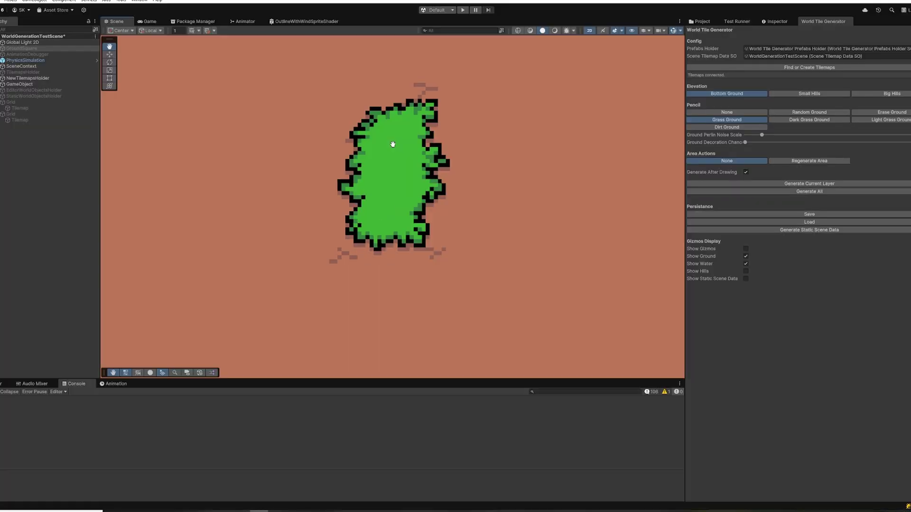
Switch to Unity and extend the grass patch with Grass Ground cells to the east, west, south and northeast.
{"action": "left_click", "coordinate": [477, 216]}
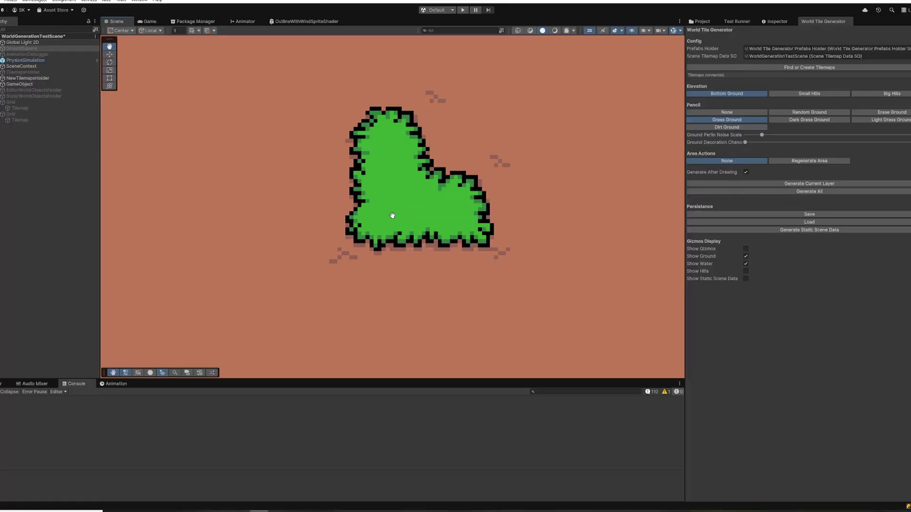
{"action": "left_click", "coordinate": [305, 216]}
{"action": "left_click", "coordinate": [386, 272]}
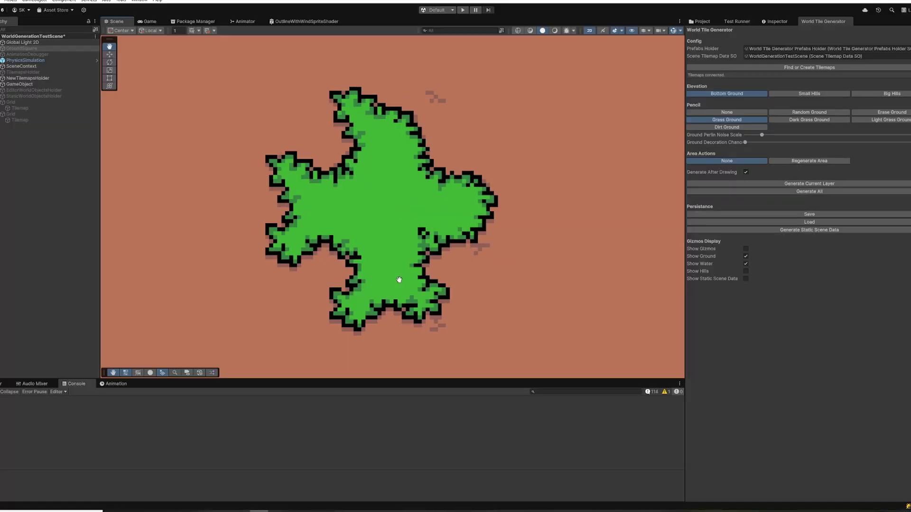
{"action": "left_click", "coordinate": [470, 143]}
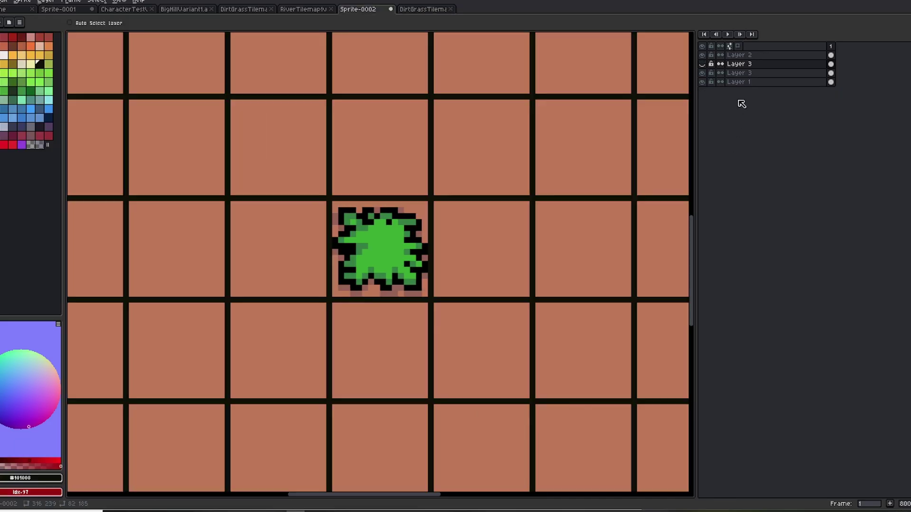
Return to Sprite-0002 in Aseprite and draw a black X on Layer 2 in each of the eight cells around the grass patch.
{"action": "left_click_drag", "start_coordinate": [741, 82], "coordinate": [746, 59]}
{"action": "left_click_drag", "start_coordinate": [502, 121], "coordinate": [455, 168]}
{"action": "left_click_drag", "start_coordinate": [467, 126], "coordinate": [496, 167]}
{"action": "left_click_drag", "start_coordinate": [503, 222], "coordinate": [473, 265]}
{"action": "left_click_drag", "start_coordinate": [478, 222], "coordinate": [509, 270]}
{"action": "left_click_drag", "start_coordinate": [502, 336], "coordinate": [455, 372]}
{"action": "left_click_drag", "start_coordinate": [467, 324], "coordinate": [496, 377]}
{"action": "left_click_drag", "start_coordinate": [406, 330], "coordinate": [359, 372]}
{"action": "left_click_drag", "start_coordinate": [311, 126], "coordinate": [262, 171]}
{"action": "left_click_drag", "start_coordinate": [415, 124], "coordinate": [363, 177]}
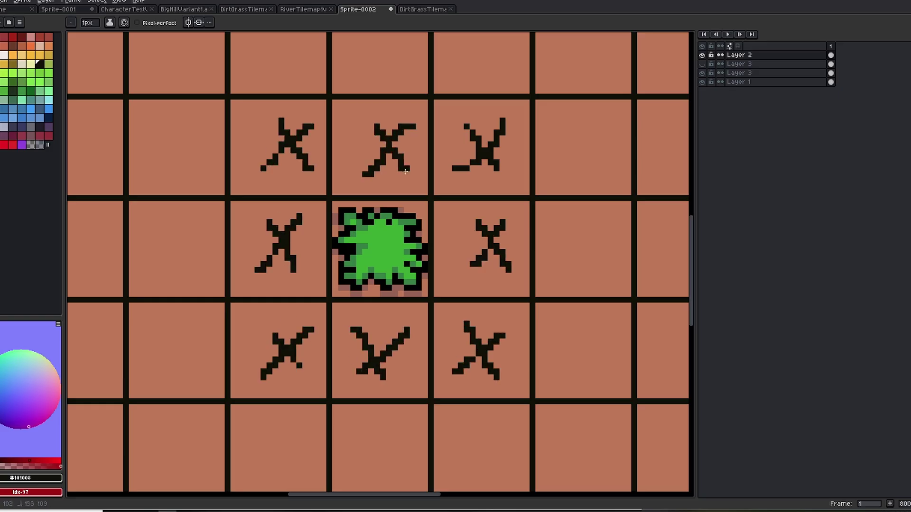
Show the red grid layer and shift it half a cell up and to the right of the black grid.
{"action": "left_click", "coordinate": [702, 64]}
{"action": "key", "text": "v"}
{"action": "left_click_drag", "start_coordinate": [501, 290], "coordinate": [550, 240]}
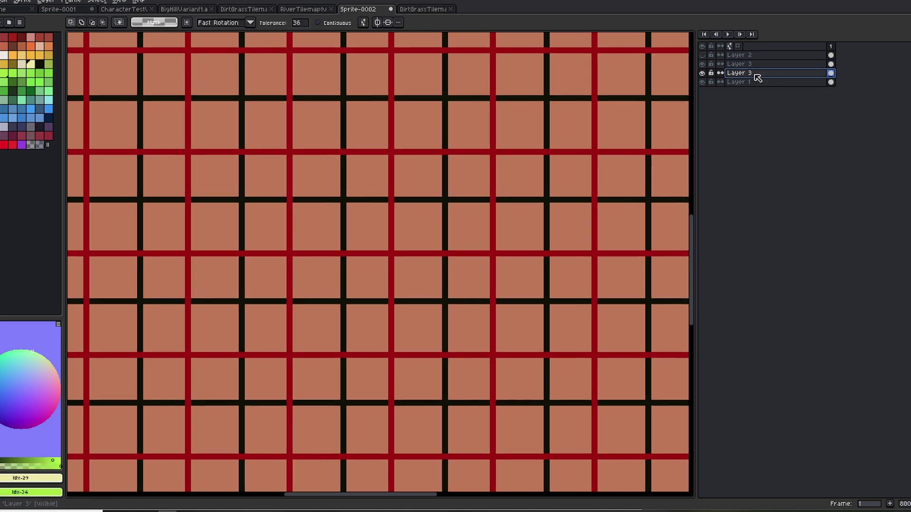
Set the black grid layer's opacity to 22%.
{"action": "double_click", "coordinate": [754, 75]}
{"action": "left_click", "coordinate": [580, 417]}
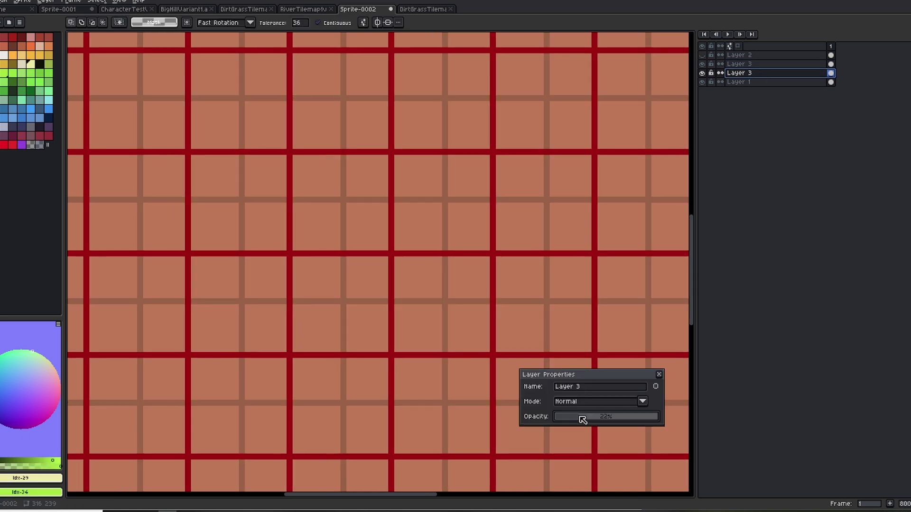
{"action": "left_click", "coordinate": [658, 375]}
Fill one black-grid cell with green and its right, upper-right and upper neighbours with red.
{"action": "left_click", "coordinate": [9, 94]}
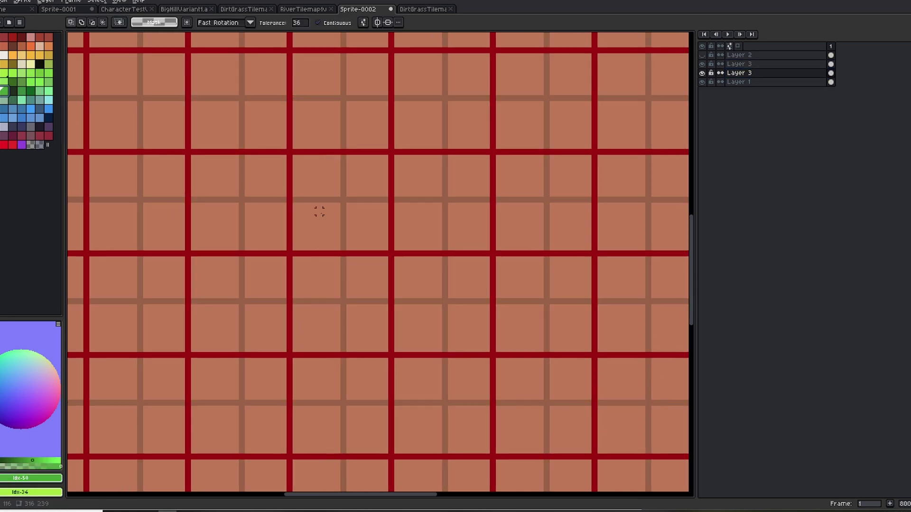
{"action": "key", "text": "g"}
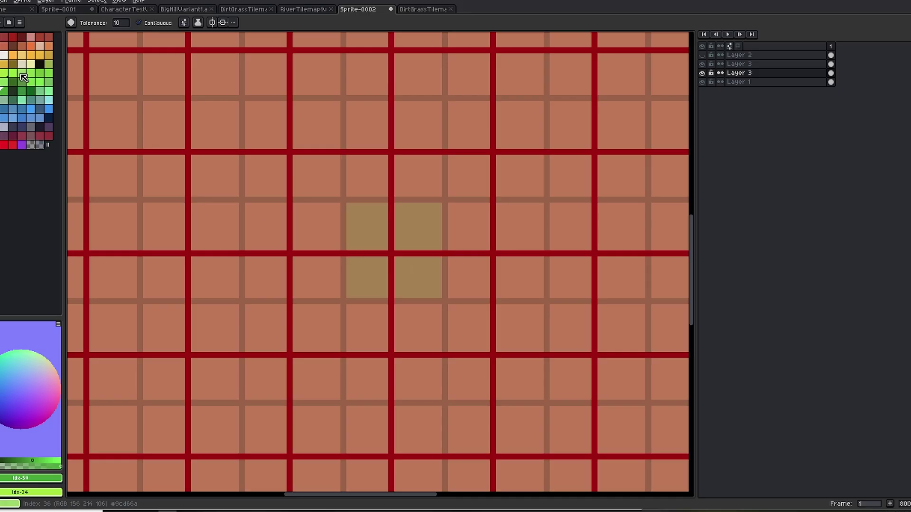
{"action": "left_click", "coordinate": [4, 145]}
{"action": "left_click", "coordinate": [517, 228]}
{"action": "left_click", "coordinate": [517, 142]}
{"action": "left_click", "coordinate": [413, 169]}
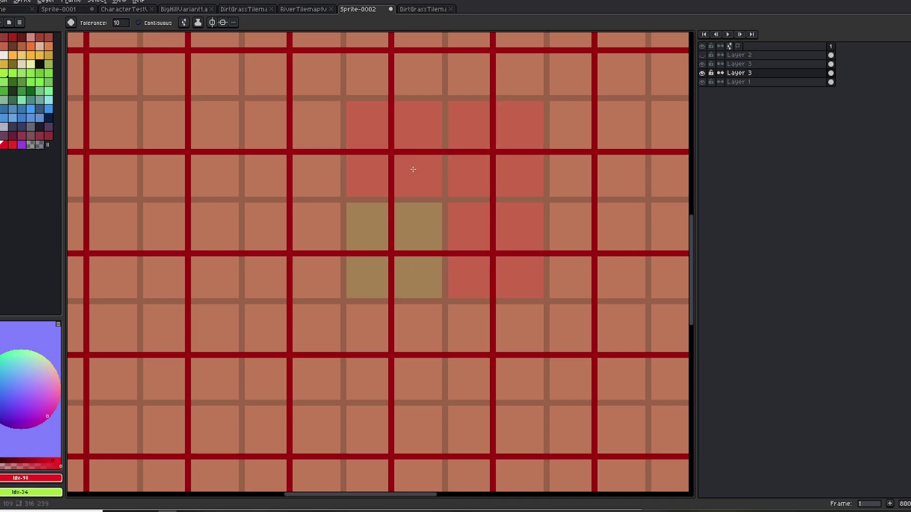
Create a new layer above Layer 2 and paste the rounded grass corner tile into the red-grid cell over the green cell's upper-right corner.
{"action": "left_click", "coordinate": [754, 66]}
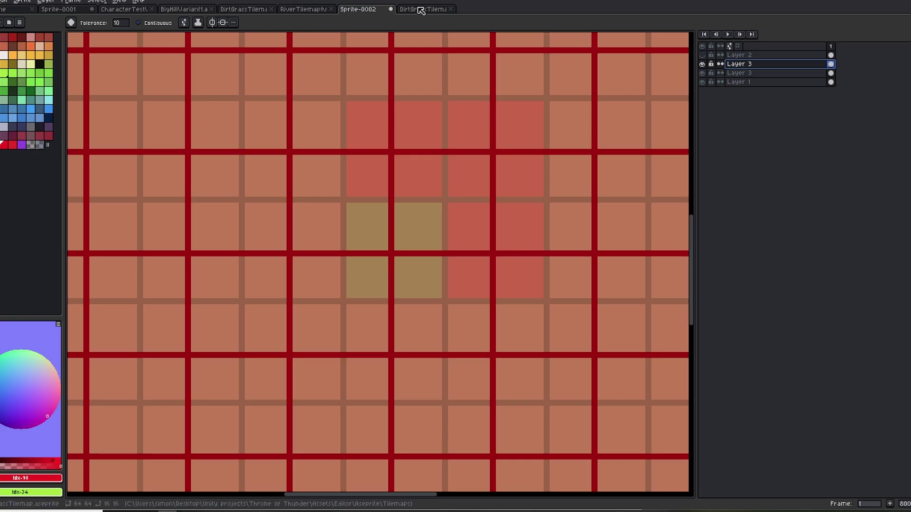
{"action": "left_click", "coordinate": [757, 56]}
{"action": "key", "text": "shift+n"}
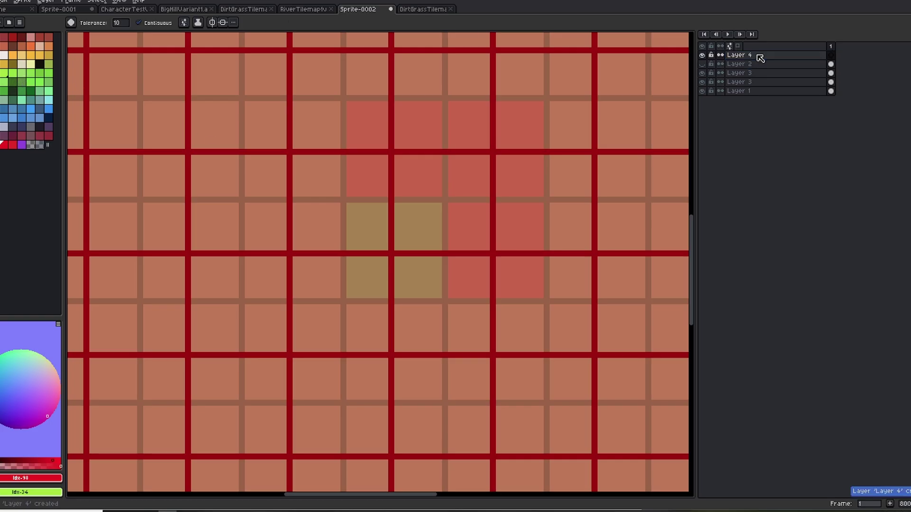
{"action": "key", "text": "ctrl+v"}
{"action": "left_click_drag", "start_coordinate": [380, 287], "coordinate": [439, 227]}
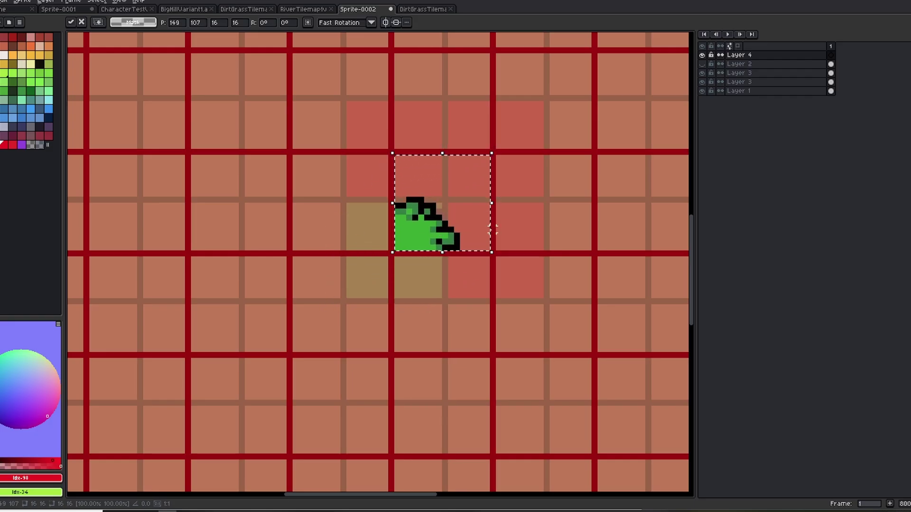
{"action": "key", "text": "ctrl+d"}
Fill the green cell's right, lower-right and lower neighbours pale yellow, and paste the lower-right grass corner tile beneath the first one on Layer 4.
{"action": "left_click", "coordinate": [739, 81]}
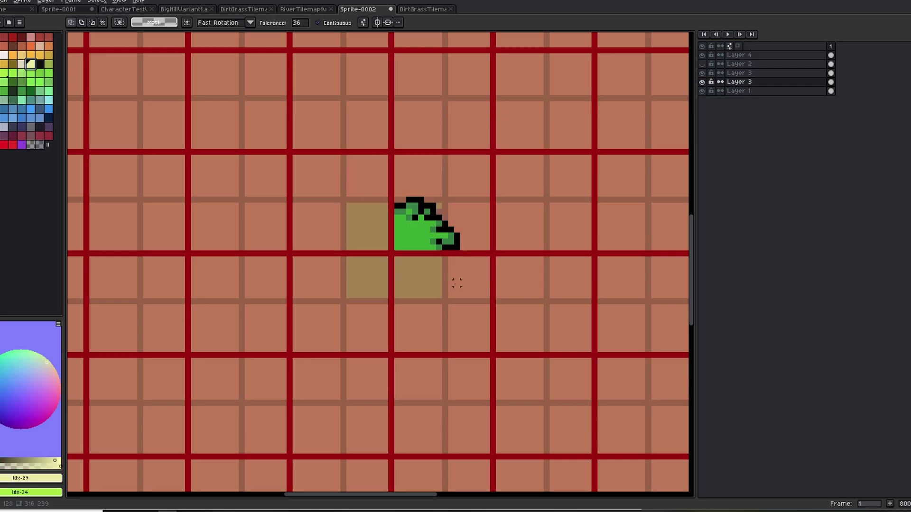
{"action": "key", "text": "g"}
{"action": "left_click", "coordinate": [417, 330]}
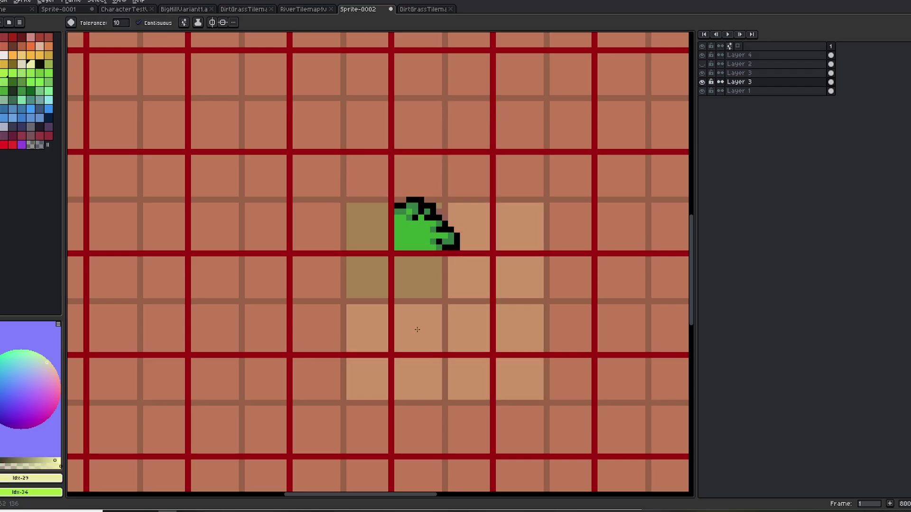
{"action": "key", "text": "m"}
{"action": "left_click", "coordinate": [742, 64]}
{"action": "left_click", "coordinate": [741, 55]}
{"action": "key", "text": "ctrl+v"}
{"action": "left_click_drag", "start_coordinate": [375, 255], "coordinate": [440, 297]}
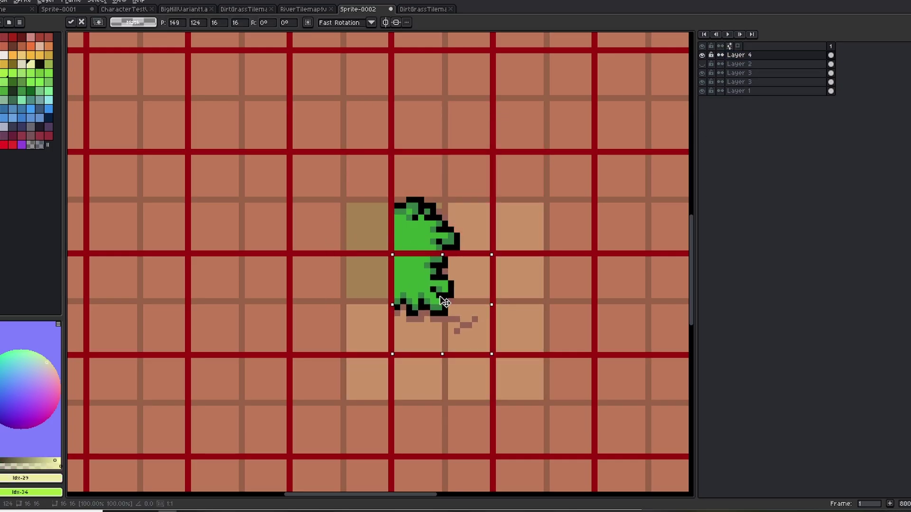
Fill the green cell's left, lower-left and lower neighbours pale yellow on Layer 3, and paste the lower-left grass corner tile on Layer 4.
{"action": "key", "text": "w"}
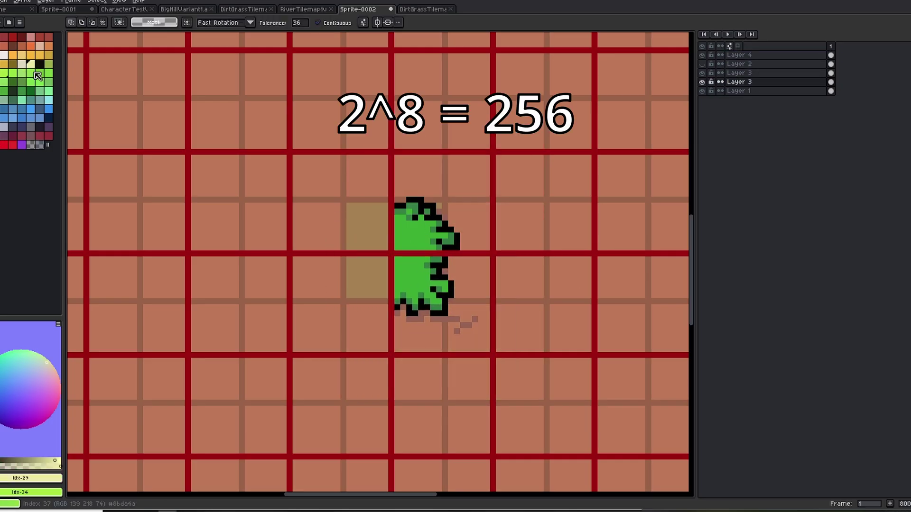
{"action": "key", "text": "g"}
{"action": "left_click", "coordinate": [345, 318]}
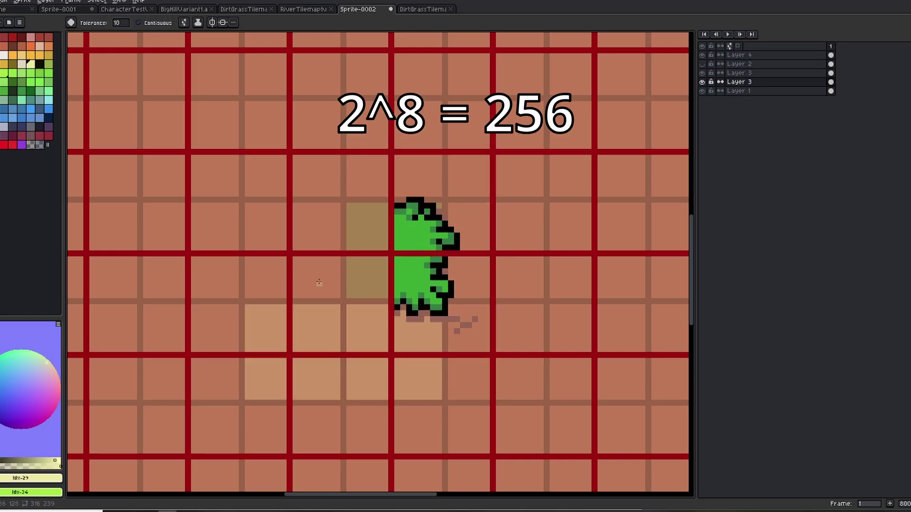
{"action": "left_click", "coordinate": [319, 280]}
{"action": "left_click", "coordinate": [740, 56]}
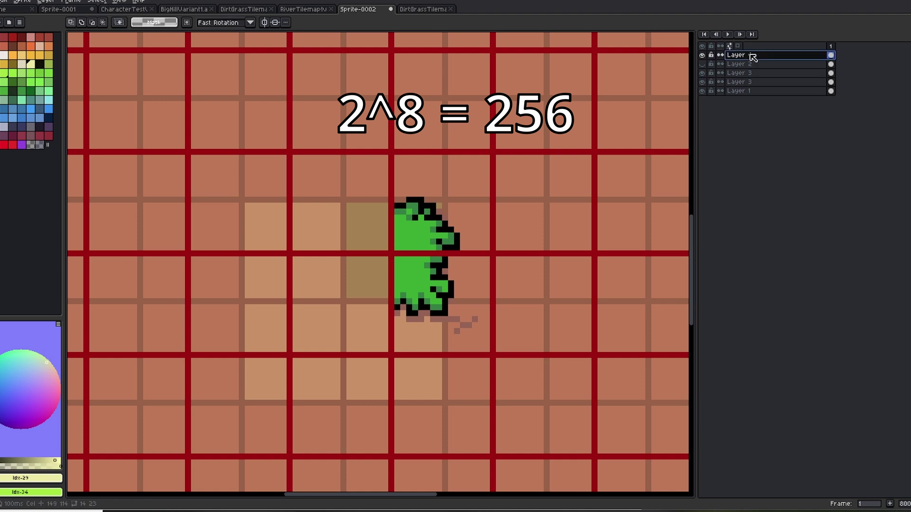
{"action": "key", "text": "ctrl+v"}
{"action": "left_click_drag", "start_coordinate": [415, 248], "coordinate": [375, 294]}
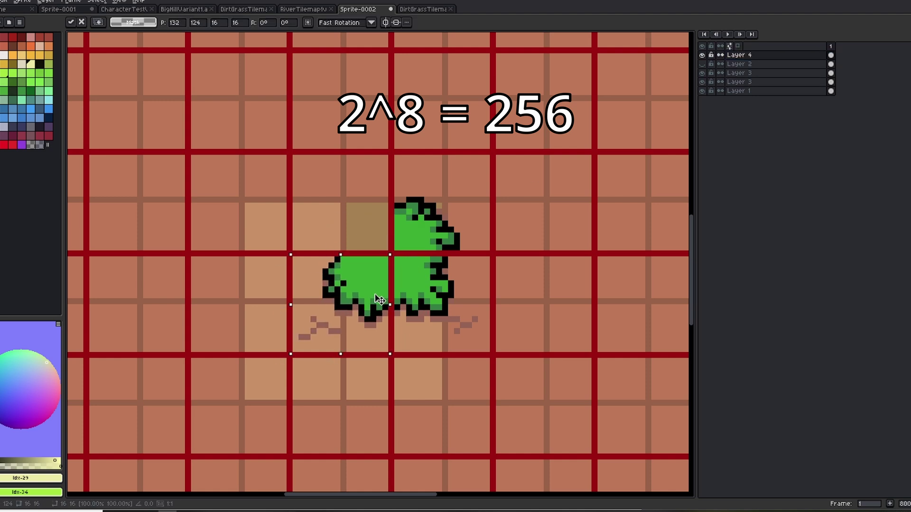
Highlight the green cell's left, upper-left and upper neighbours in pale yellow, and paste the upper-left grass corner tile on Layer 4.
{"action": "left_click", "coordinate": [760, 82]}
{"action": "key", "text": "ctrl+d"}
{"action": "key", "text": "Delete"}
{"action": "key", "text": "g"}
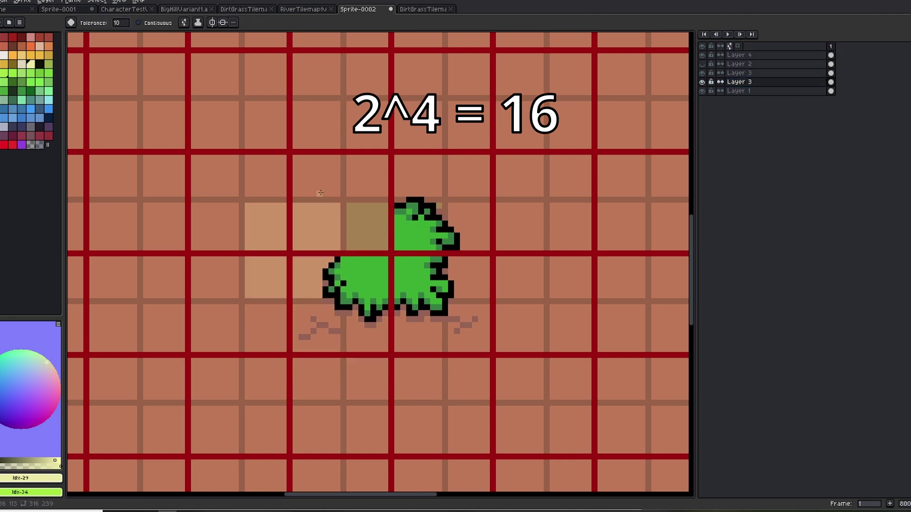
{"action": "left_click", "coordinate": [320, 192]}
{"action": "left_click", "coordinate": [363, 175]}
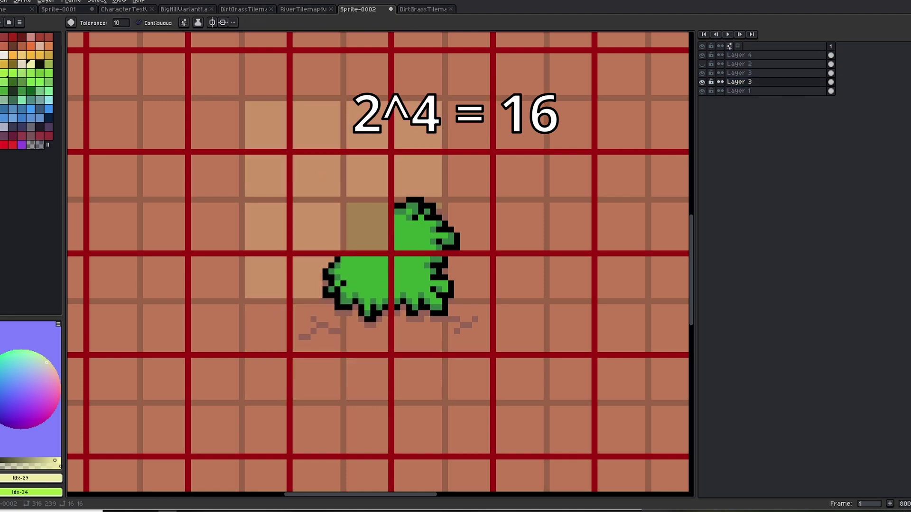
{"action": "key", "text": "m"}
{"action": "left_click", "coordinate": [744, 55]}
{"action": "key", "text": "ctrl+v"}
{"action": "left_click_drag", "start_coordinate": [400, 293], "coordinate": [364, 231]}
{"action": "key", "text": "ctrl+d"}
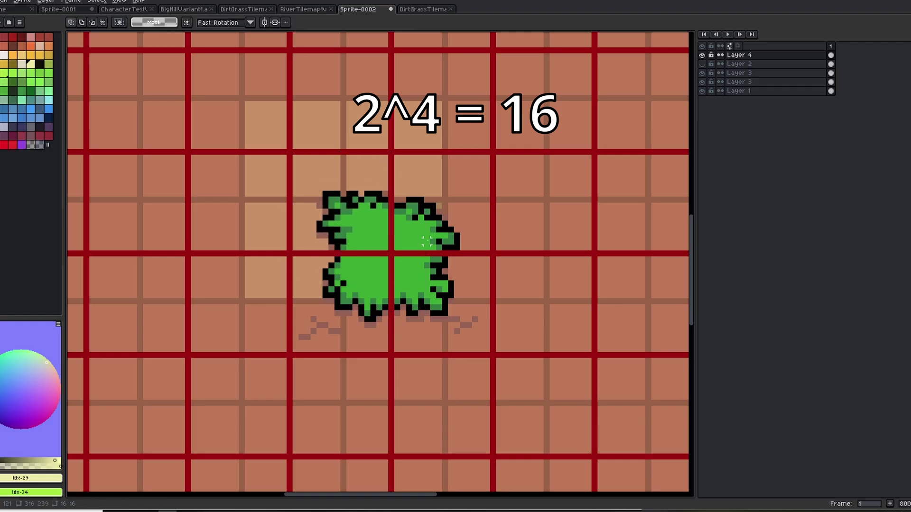
Clear the pale yellow neighbour cells from Layer 3.
{"action": "left_click", "coordinate": [750, 81]}
{"action": "key", "text": "w"}
{"action": "left_click", "coordinate": [370, 175]}
{"action": "key", "text": "Delete"}
{"action": "left_click", "coordinate": [314, 176]}
{"action": "key", "text": "Delete"}
{"action": "left_click", "coordinate": [298, 236]}
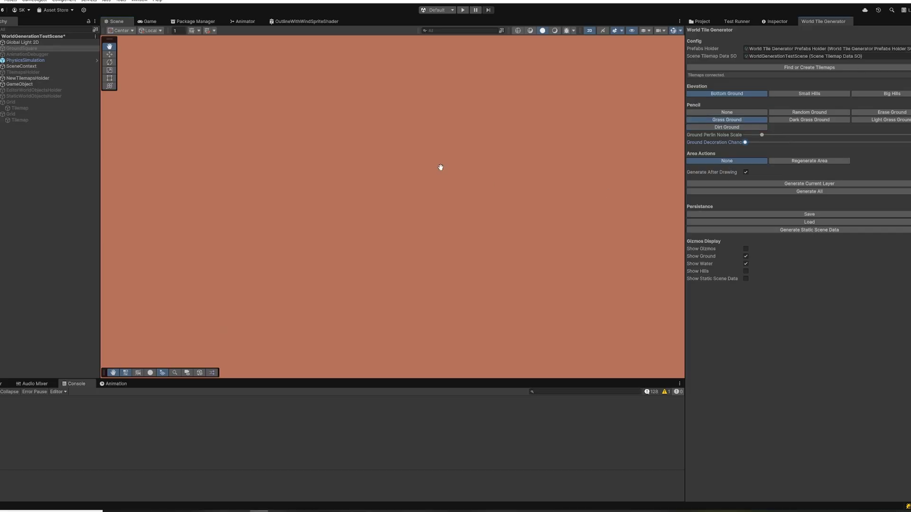
Switch to Unity and paint several patches of Grass Ground onto the dirt area in the scene.
{"action": "left_click_drag", "start_coordinate": [440, 167], "coordinate": [328, 147]}
{"action": "left_click", "coordinate": [343, 209]}
{"action": "left_click_drag", "start_coordinate": [380, 254], "coordinate": [451, 273]}
{"action": "left_click", "coordinate": [318, 282]}
{"action": "left_click", "coordinate": [199, 336]}
{"action": "mouse_move", "coordinate": [251, 327]}
{"action": "left_mouse_down"}
{"action": "mouse_move", "coordinate": [211, 197]}
{"action": "mouse_move", "coordinate": [315, 85]}
{"action": "mouse_move", "coordinate": [576, 217]}
{"action": "mouse_move", "coordinate": [519, 287]}
{"action": "mouse_move", "coordinate": [583, 288]}
{"action": "mouse_move", "coordinate": [541, 332]}
{"action": "mouse_move", "coordinate": [621, 237]}
{"action": "left_mouse_up"}
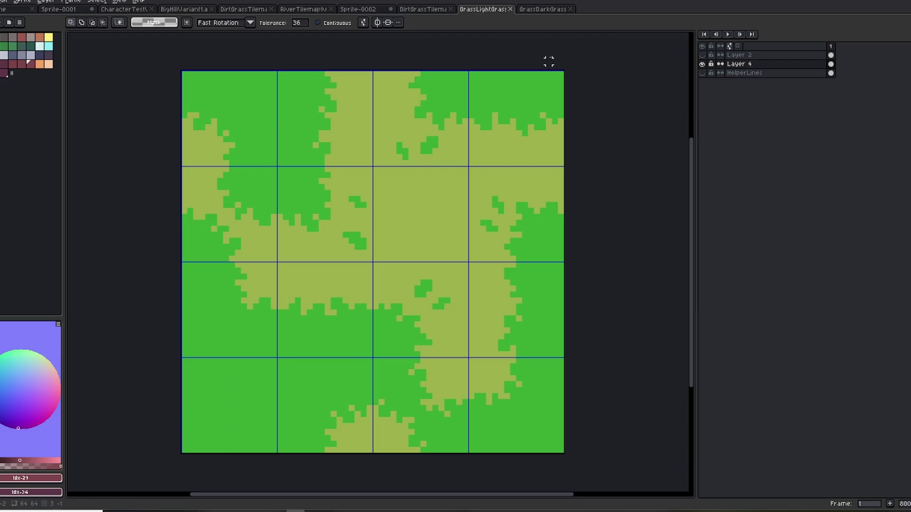
Switch to Aseprite and compare the grass-to-light-grass, grass-to-dark-grass and dirt-to-grass tilemaps.
{"action": "left_click", "coordinate": [544, 9]}
{"action": "left_click", "coordinate": [429, 9]}
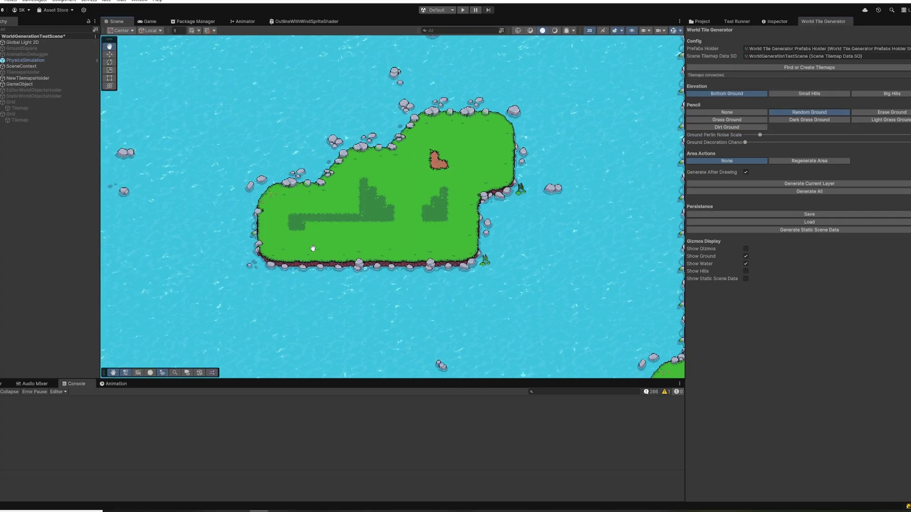
Switch to Unity and extend the small grass island in the water with several areas of Random Ground.
{"action": "left_click_drag", "start_coordinate": [269, 76], "coordinate": [388, 196]}
{"action": "scroll", "coordinate": [375, 148], "scroll_direction": "down", "scroll_amount": 3}
{"action": "left_click_drag", "start_coordinate": [326, 223], "coordinate": [411, 309]}
{"action": "left_click_drag", "start_coordinate": [405, 215], "coordinate": [467, 300]}
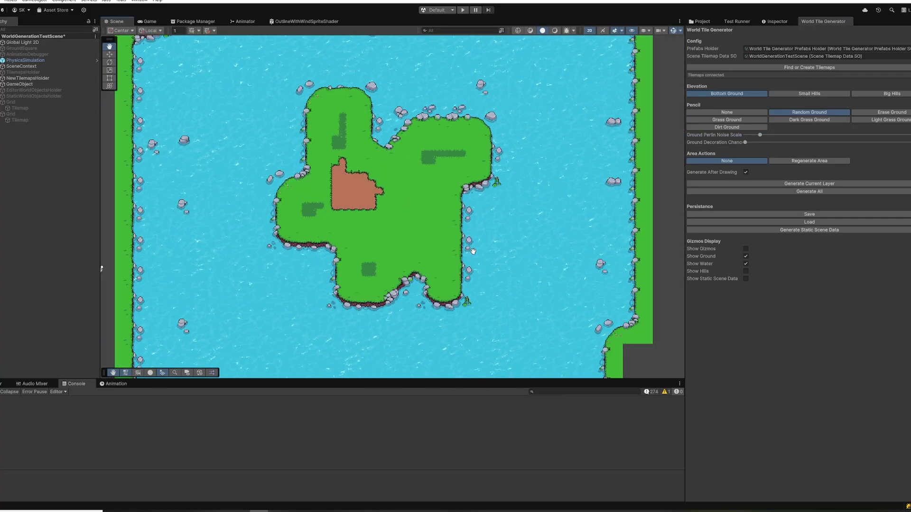
Paint Random Ground along the island's east side and across its north, enclosing a small lake.
{"action": "left_click_drag", "start_coordinate": [459, 166], "coordinate": [532, 254]}
{"action": "left_click_drag", "start_coordinate": [435, 157], "coordinate": [595, 250]}
{"action": "scroll", "coordinate": [596, 250], "scroll_direction": "down", "scroll_amount": 3}
{"action": "middle_click_drag", "start_coordinate": [595, 251], "coordinate": [543, 269]}
{"action": "left_click_drag", "start_coordinate": [531, 218], "coordinate": [470, 97]}
{"action": "left_click_drag", "start_coordinate": [519, 145], "coordinate": [379, 73]}
{"action": "left_click_drag", "start_coordinate": [398, 76], "coordinate": [261, 131]}
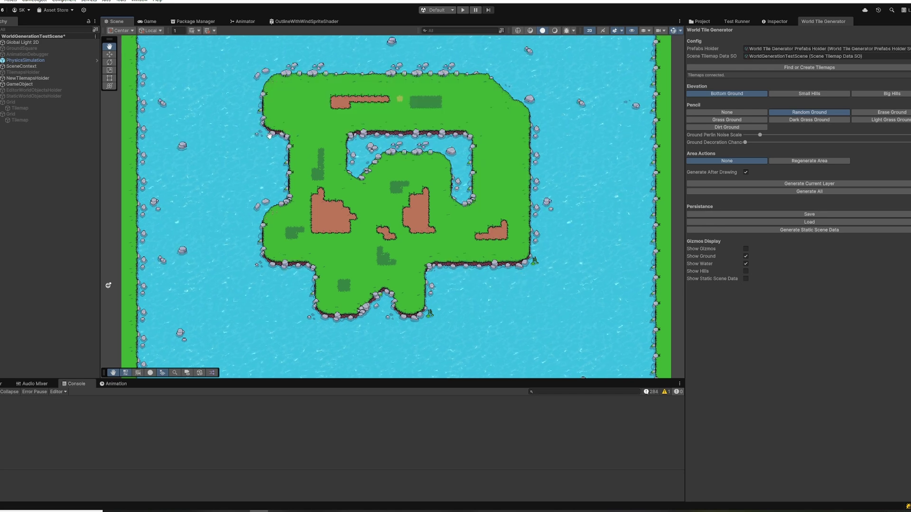
Paint large Random Ground areas over the island's west and south-west, and add a south-eastern landmass.
{"action": "left_click_drag", "start_coordinate": [241, 179], "coordinate": [320, 302]}
{"action": "left_click_drag", "start_coordinate": [314, 145], "coordinate": [208, 289]}
{"action": "left_click_drag", "start_coordinate": [322, 199], "coordinate": [182, 346]}
{"action": "left_click_drag", "start_coordinate": [271, 247], "coordinate": [379, 349]}
{"action": "left_click_drag", "start_coordinate": [438, 235], "coordinate": [558, 352]}
{"action": "left_click_drag", "start_coordinate": [538, 247], "coordinate": [663, 342]}
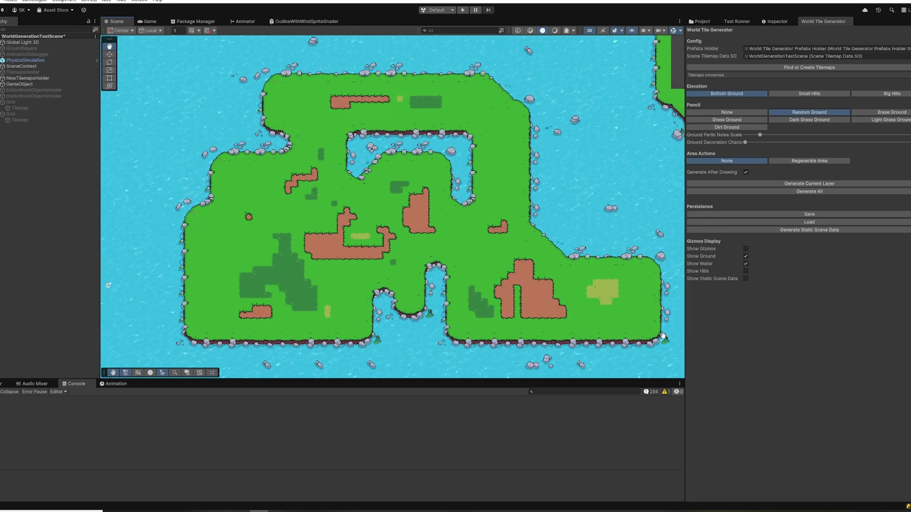
Extend Random Ground around a rectangular lake in the east, along the northern shore and onto the western shore.
{"action": "mouse_move", "coordinate": [624, 304]}
{"action": "left_mouse_down"}
{"action": "mouse_move", "coordinate": [657, 95]}
{"action": "mouse_move", "coordinate": [521, 135]}
{"action": "left_mouse_up"}
{"action": "left_click_drag", "start_coordinate": [559, 53], "coordinate": [417, 87]}
{"action": "scroll", "coordinate": [469, 87], "scroll_direction": "down", "scroll_amount": 1}
{"action": "middle_click_drag", "start_coordinate": [469, 86], "coordinate": [436, 92]}
{"action": "left_click_drag", "start_coordinate": [450, 46], "coordinate": [370, 105]}
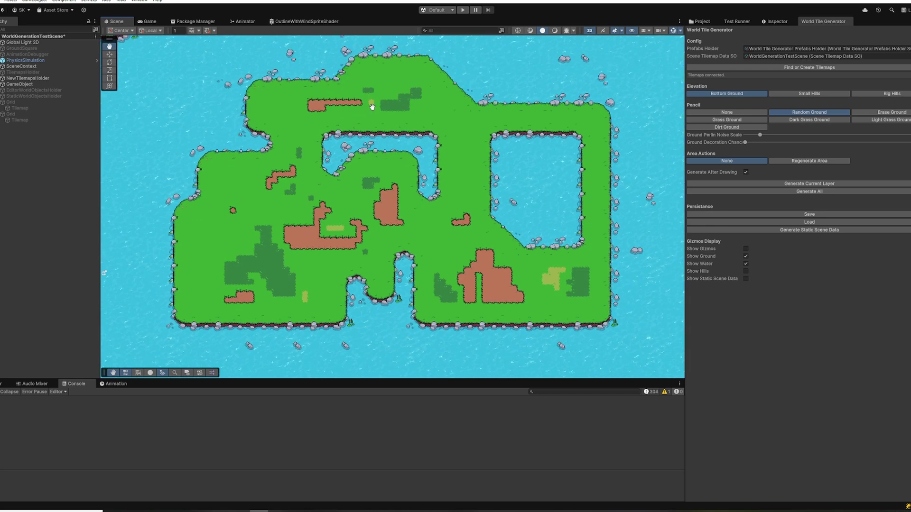
{"action": "left_click_drag", "start_coordinate": [278, 140], "coordinate": [162, 243]}
Erase ground through the southern and northern edges around the eastern lake to separate a narrow eastern strip.
{"action": "left_click_drag", "start_coordinate": [544, 239], "coordinate": [528, 310]}
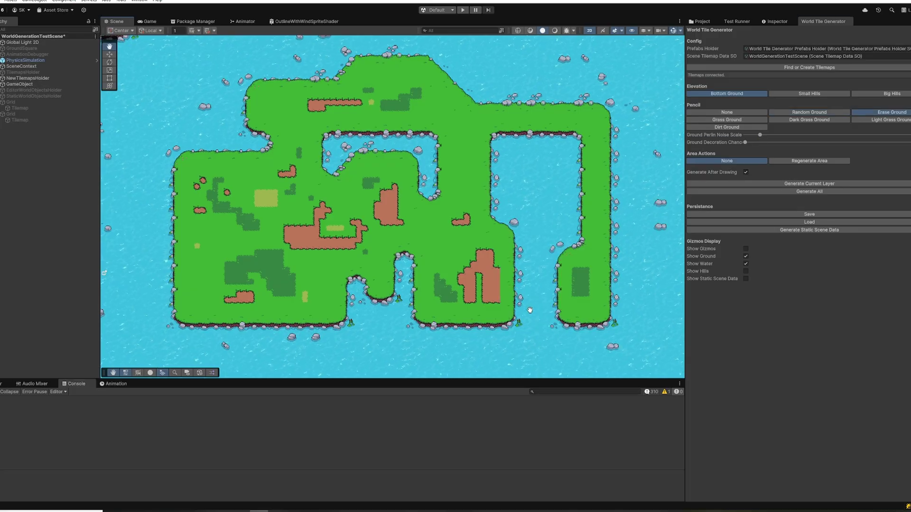
{"action": "left_click_drag", "start_coordinate": [574, 114], "coordinate": [540, 188]}
Repaint the island's western and central interior with Random Ground.
{"action": "left_click", "coordinate": [796, 113]}
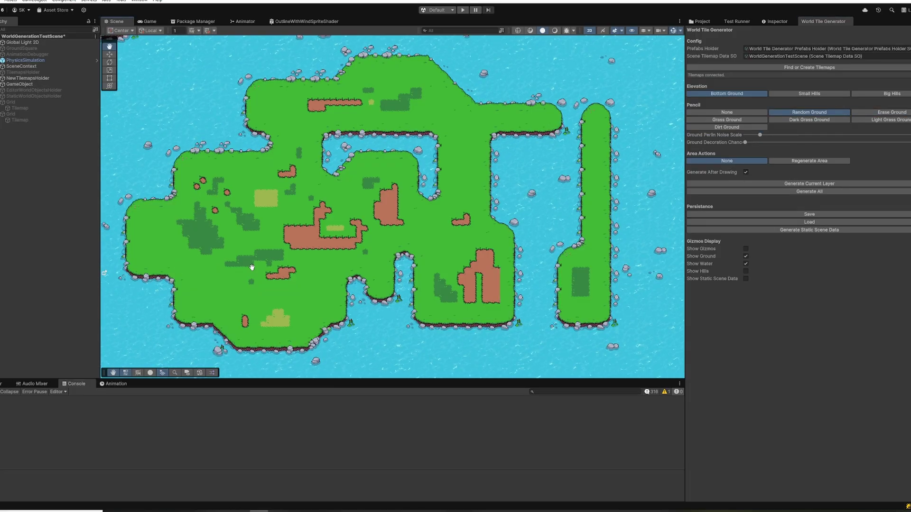
{"action": "scroll", "coordinate": [254, 264], "scroll_direction": "up", "scroll_amount": 5}
{"action": "left_click_drag", "start_coordinate": [494, 141], "coordinate": [265, 308]}
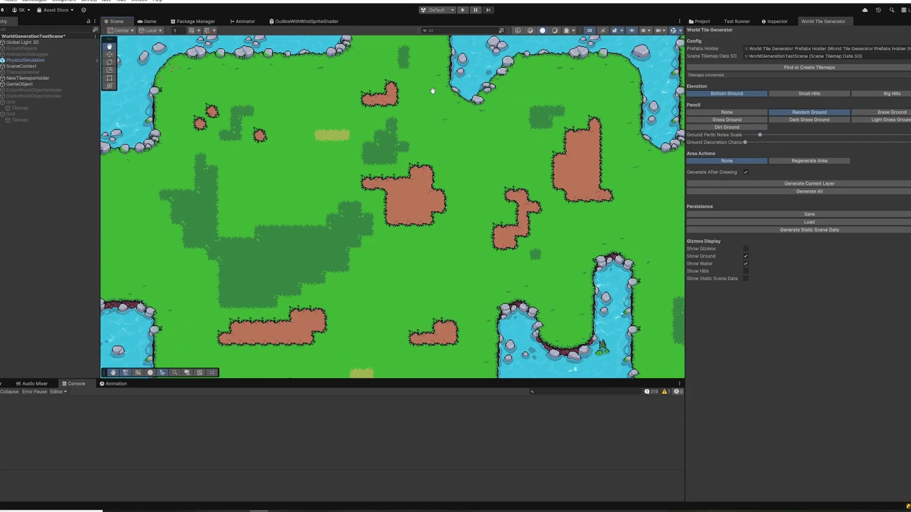
{"action": "left_click_drag", "start_coordinate": [447, 69], "coordinate": [170, 325]}
{"action": "left_click_drag", "start_coordinate": [446, 93], "coordinate": [181, 357]}
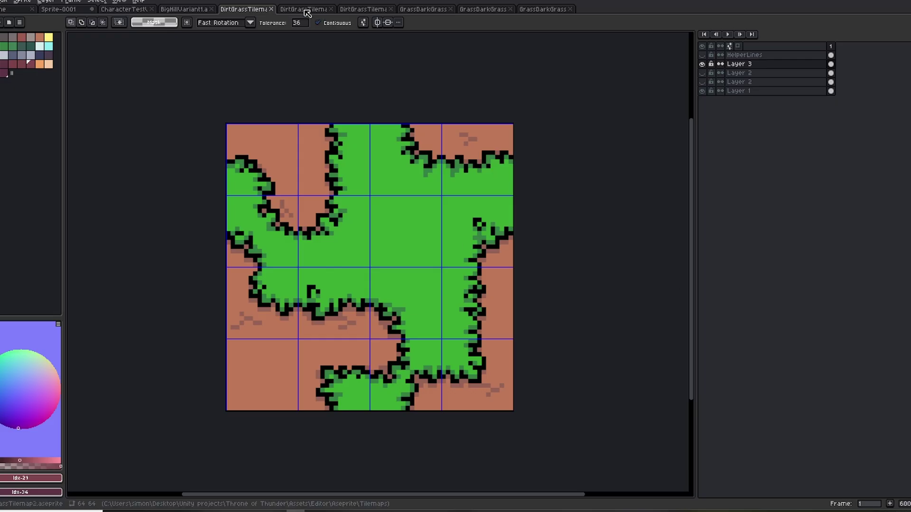
Switch to Aseprite and look through the dirt-grass and grass-dark-grass tilemap variants.
{"action": "left_click", "coordinate": [303, 10]}
{"action": "left_click", "coordinate": [369, 10]}
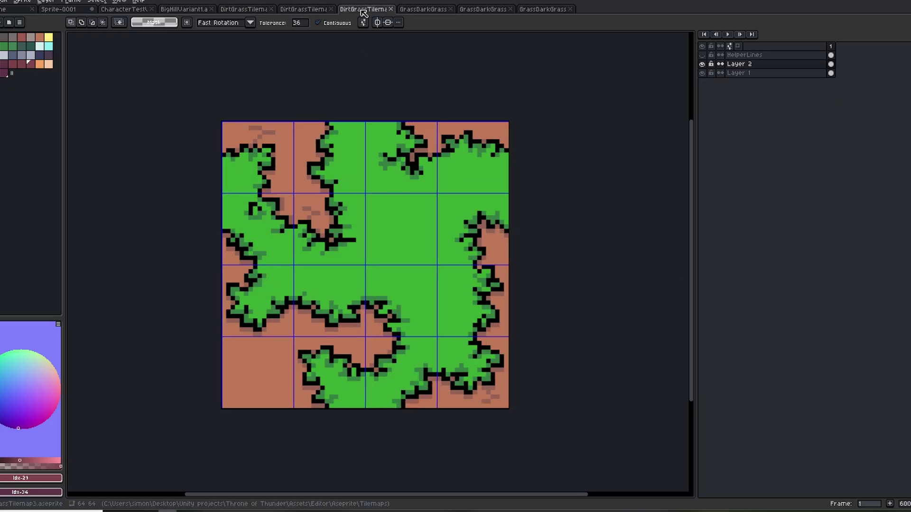
{"action": "left_click", "coordinate": [422, 11]}
{"action": "left_click", "coordinate": [473, 10]}
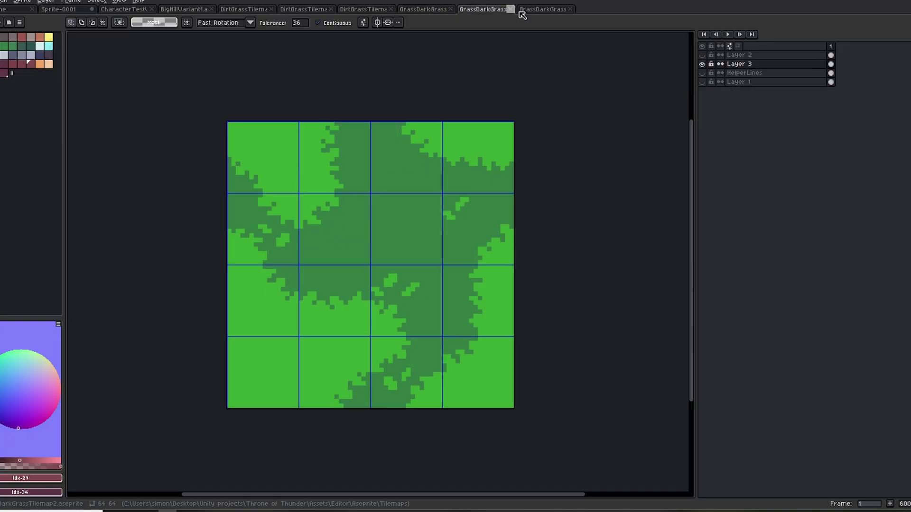
{"action": "left_click", "coordinate": [538, 11]}
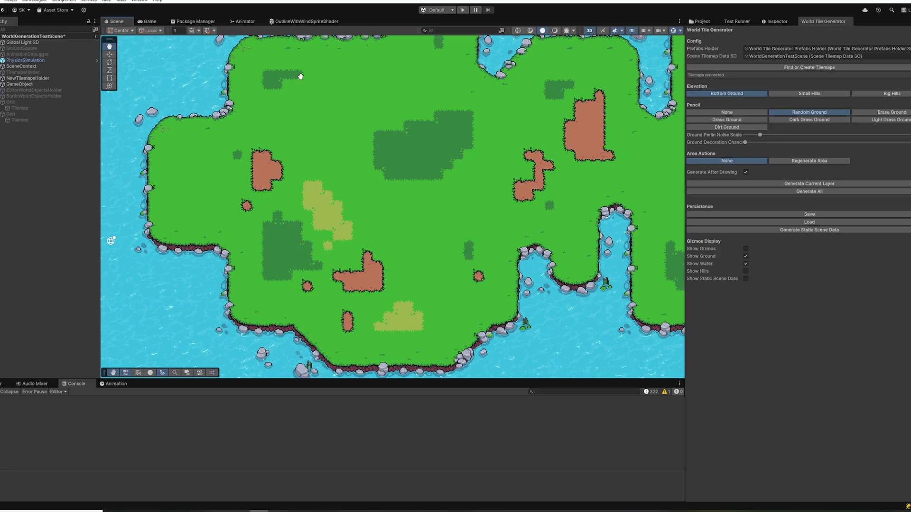
Switch to Unity and repaint Random Ground across the island's western and central areas to use the tile variants.
{"action": "left_click_drag", "start_coordinate": [244, 48], "coordinate": [513, 323]}
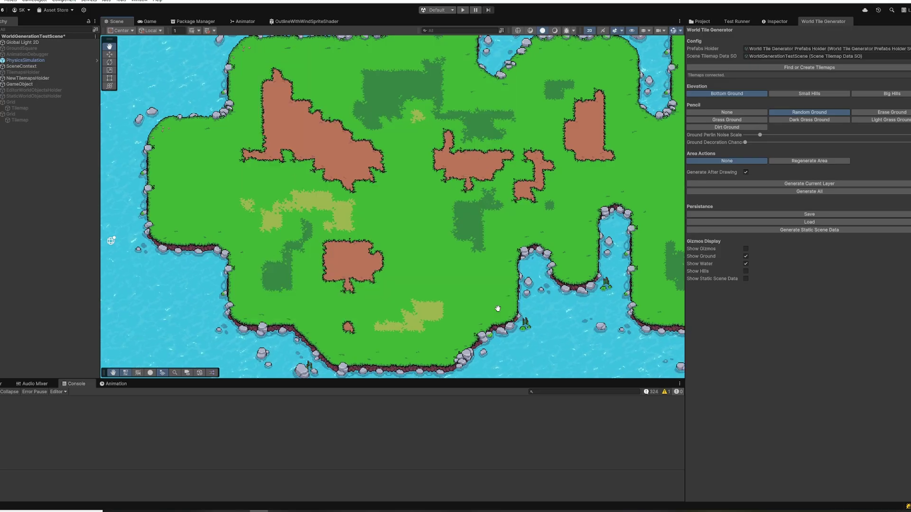
{"action": "left_click_drag", "start_coordinate": [600, 86], "coordinate": [408, 233]}
{"action": "left_click_drag", "start_coordinate": [565, 97], "coordinate": [384, 242]}
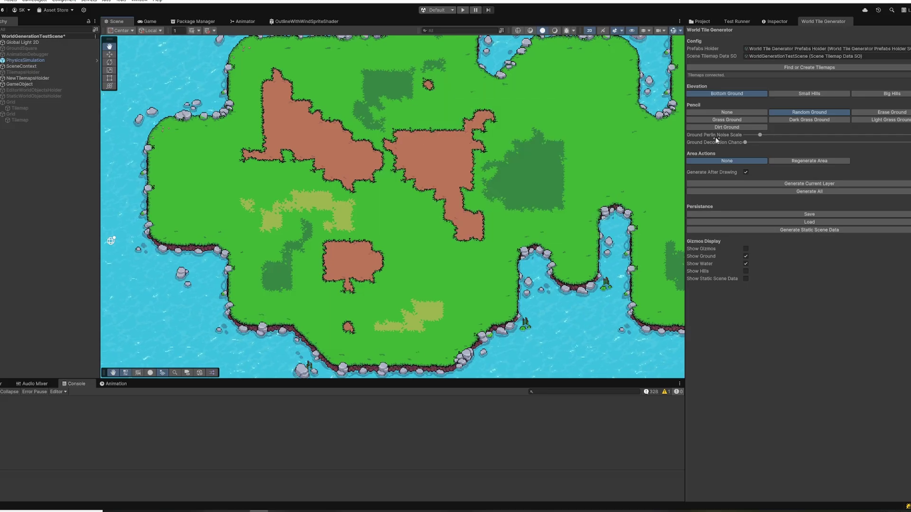
Regenerate all layers twice to vary the borders of the ground patches.
{"action": "left_click", "coordinate": [796, 191]}
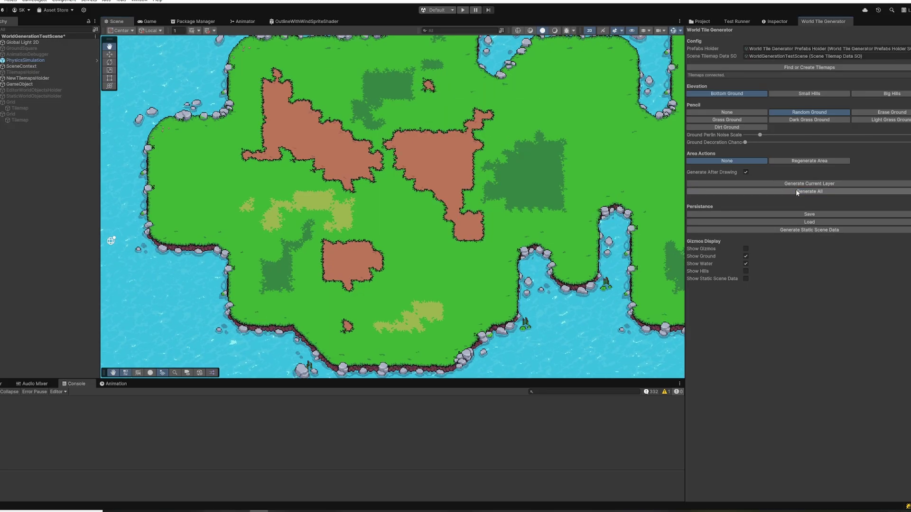
{"action": "scroll", "coordinate": [473, 182], "scroll_direction": "up", "scroll_amount": 4}
{"action": "middle_click_drag", "start_coordinate": [431, 187], "coordinate": [448, 196]}
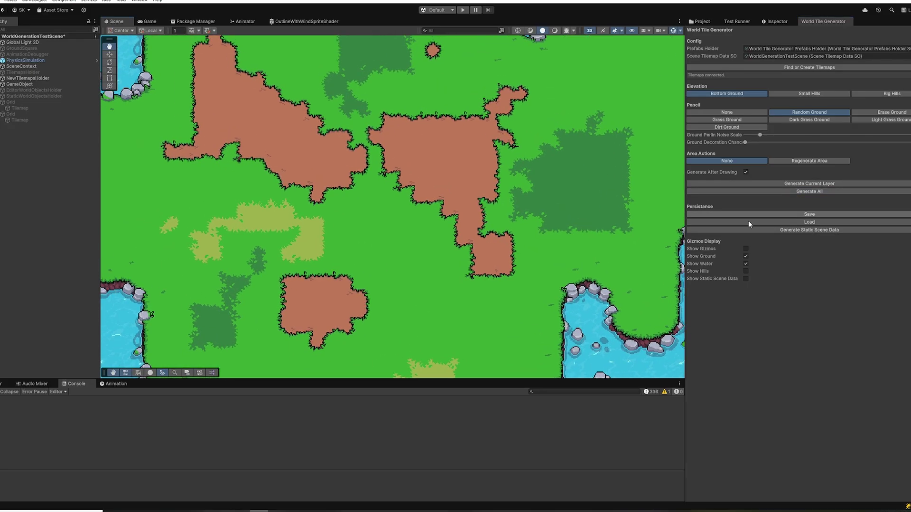
{"action": "left_click", "coordinate": [808, 192]}
{"action": "scroll", "coordinate": [550, 190], "scroll_direction": "down", "scroll_amount": 3}
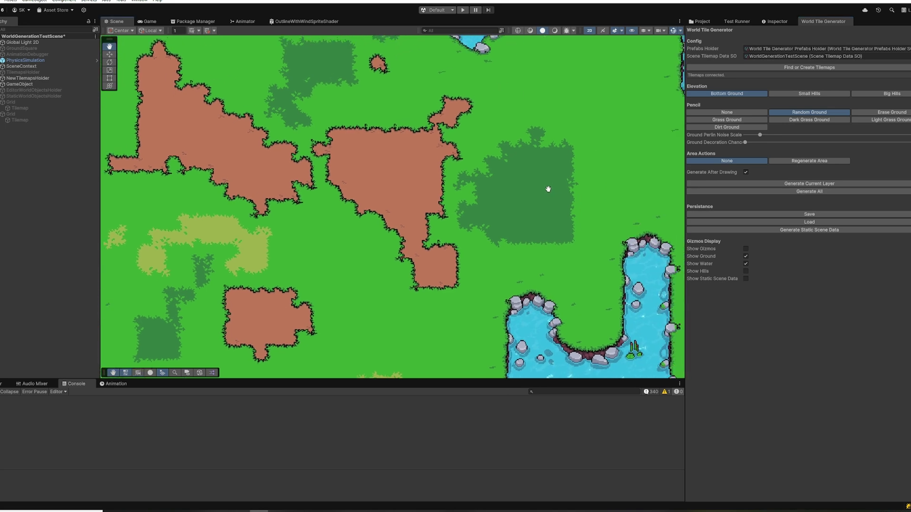
Paint new Random Ground over the island's area east of the central dirt patch and towards the eastern shore.
{"action": "middle_click_drag", "start_coordinate": [594, 152], "coordinate": [508, 167]}
{"action": "left_click_drag", "start_coordinate": [561, 80], "coordinate": [415, 227]}
{"action": "middle_click_drag", "start_coordinate": [566, 182], "coordinate": [437, 195]}
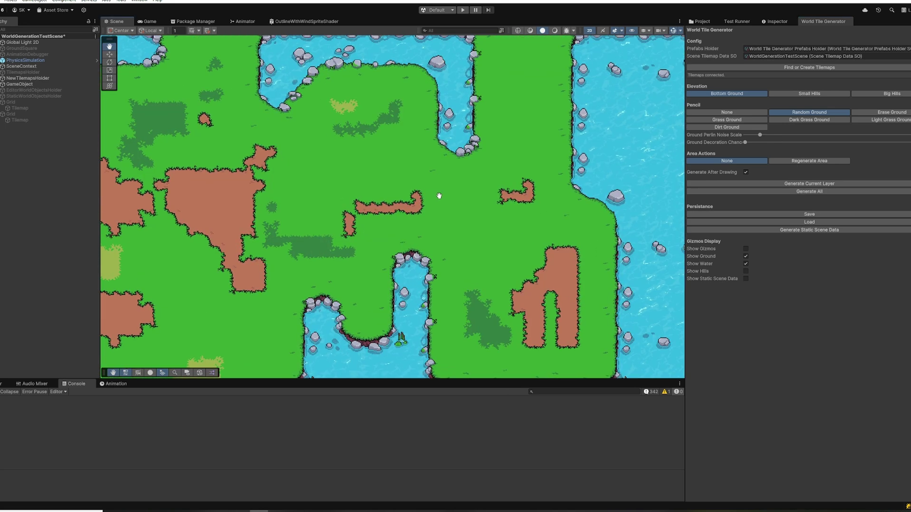
{"action": "left_click_drag", "start_coordinate": [488, 170], "coordinate": [267, 246]}
{"action": "left_click_drag", "start_coordinate": [590, 233], "coordinate": [449, 353]}
{"action": "middle_click_drag", "start_coordinate": [303, 205], "coordinate": [533, 186]}
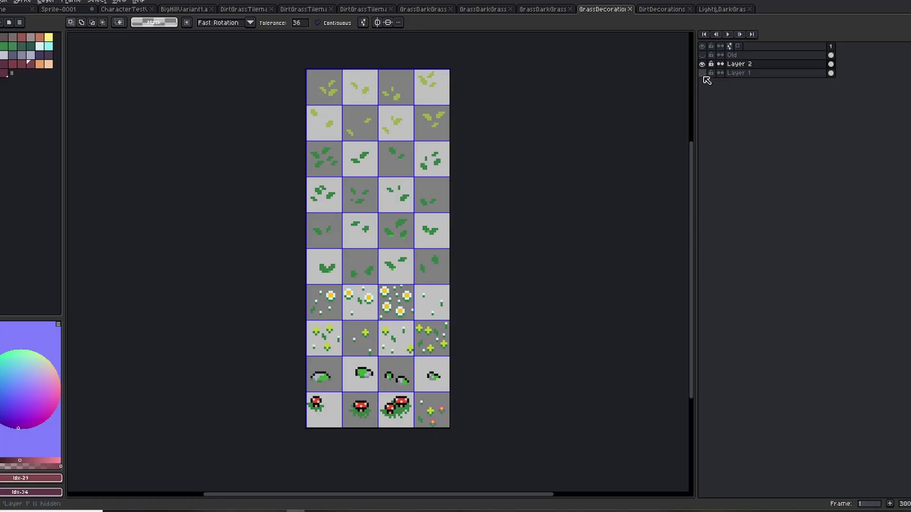
Switch to Aseprite and examine the grass, dirt and light/dark grass decoration sheets, toggling the background Layer 1 in the first two.
{"action": "left_click", "coordinate": [703, 74]}
{"action": "left_click", "coordinate": [704, 74]}
{"action": "key", "text": "ctrl+Tab"}
{"action": "left_click", "coordinate": [703, 64]}
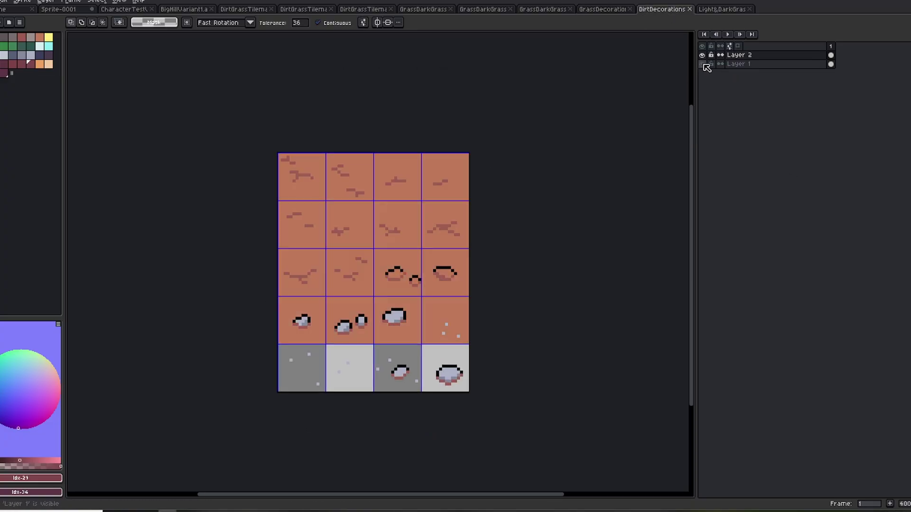
{"action": "left_click", "coordinate": [703, 64]}
{"action": "left_click", "coordinate": [719, 9]}
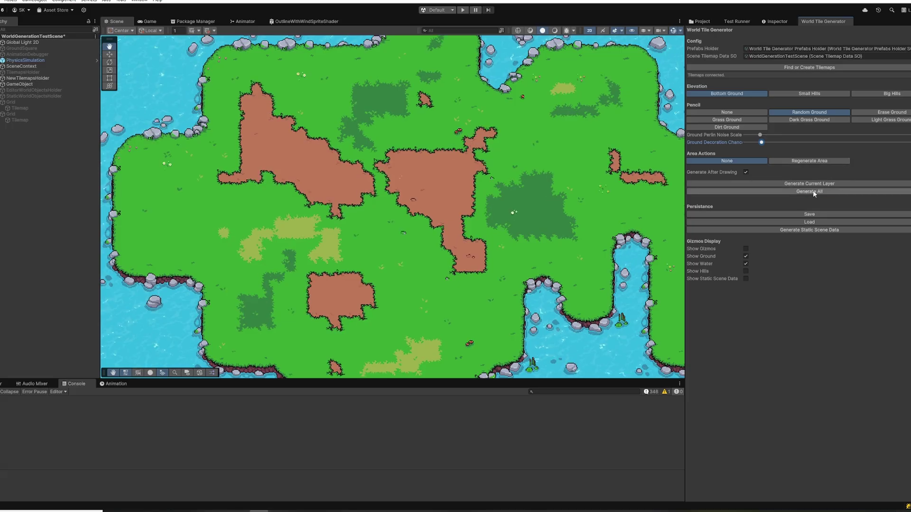
Switch to Unity and regenerate all layers twice with a low Ground Decoration Chance.
{"action": "scroll", "coordinate": [412, 274], "scroll_direction": "up", "scroll_amount": 3}
{"action": "middle_click_drag", "start_coordinate": [562, 142], "coordinate": [485, 226]}
{"action": "left_click_drag", "start_coordinate": [485, 226], "coordinate": [550, 198]}
{"action": "left_click", "coordinate": [826, 192]}
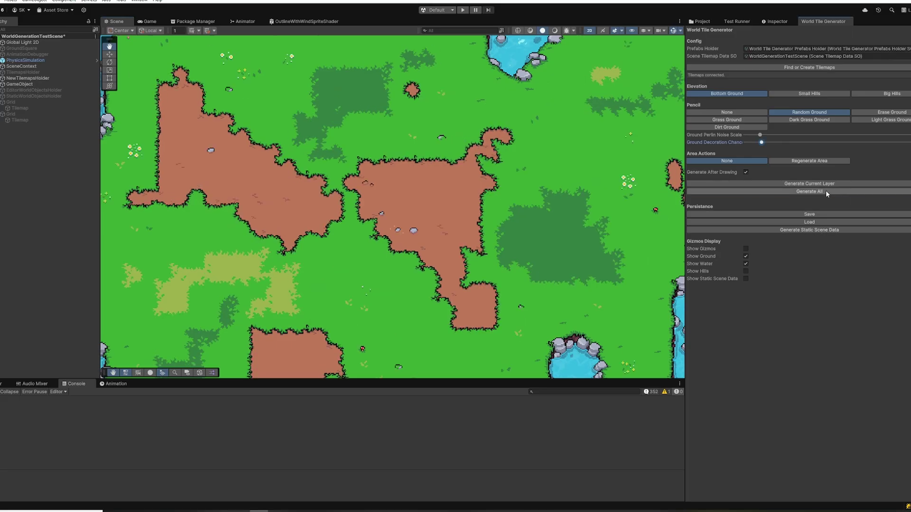
{"action": "left_click", "coordinate": [826, 191]}
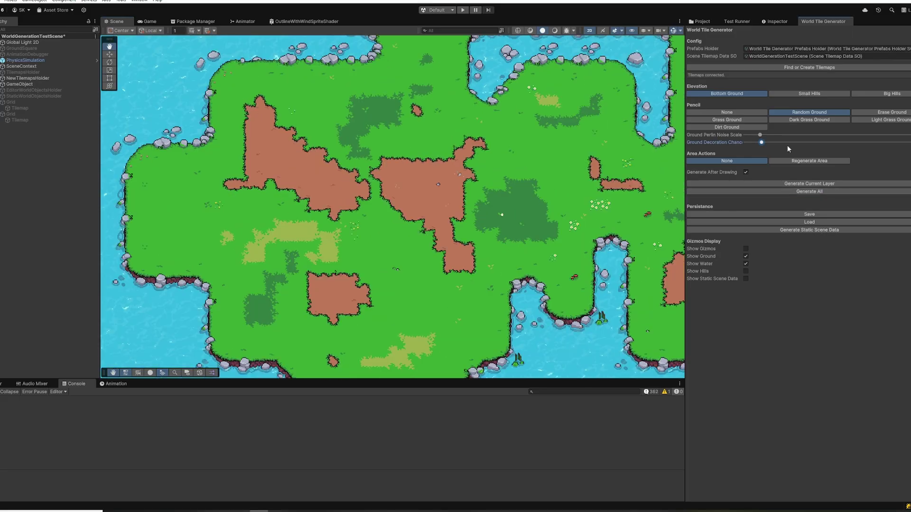
Raise the Ground Decoration Chance strongly, reduce it again, and regenerate all layers at each setting.
{"action": "left_click_drag", "start_coordinate": [787, 143], "coordinate": [904, 142]}
{"action": "left_click", "coordinate": [788, 191]}
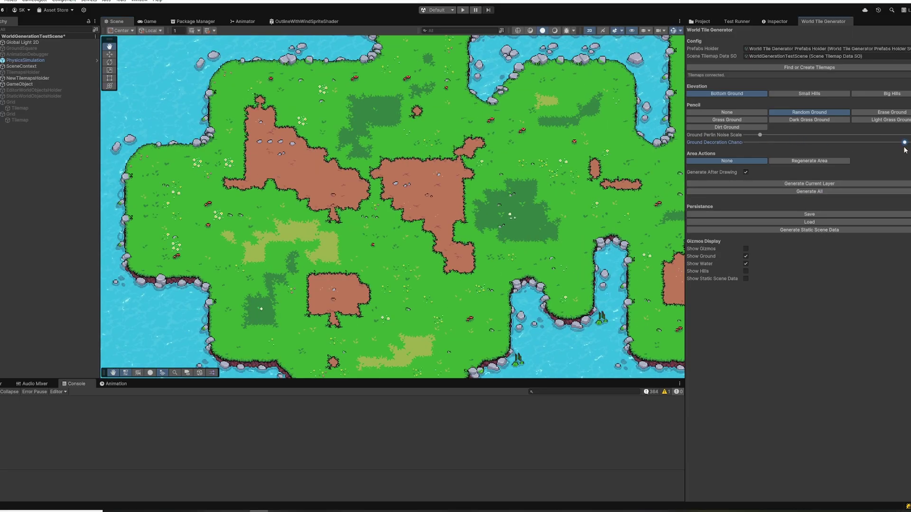
{"action": "left_click", "coordinate": [818, 192]}
{"action": "left_click", "coordinate": [818, 192]}
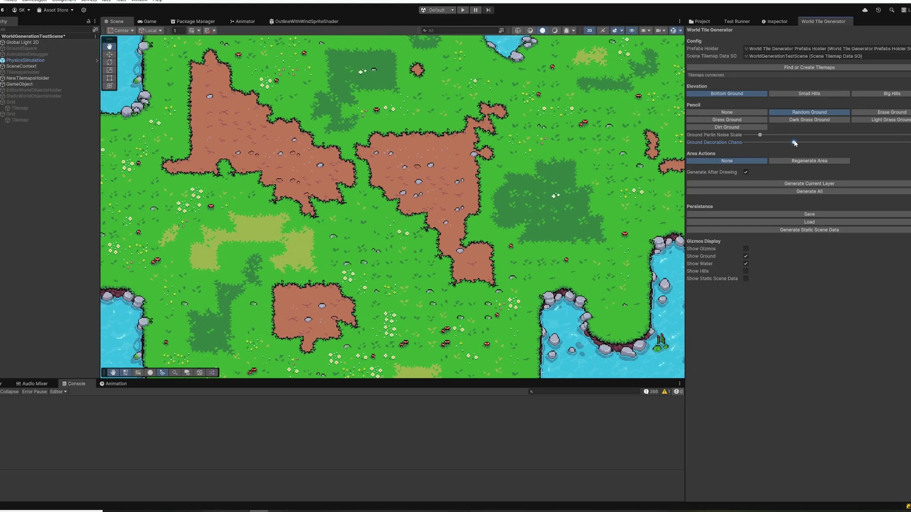
{"action": "left_click", "coordinate": [793, 192]}
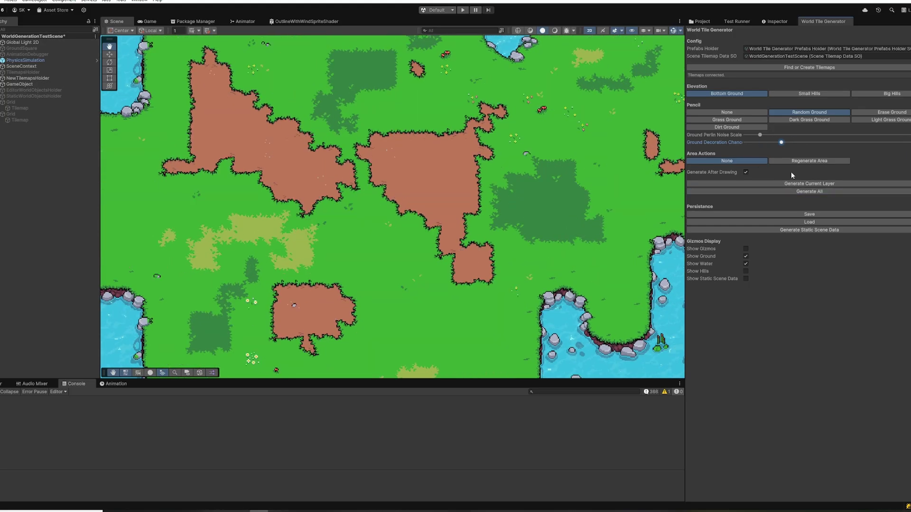
Regenerate all layers once more with the reduced Ground Decoration Chance.
{"action": "left_click", "coordinate": [801, 192]}
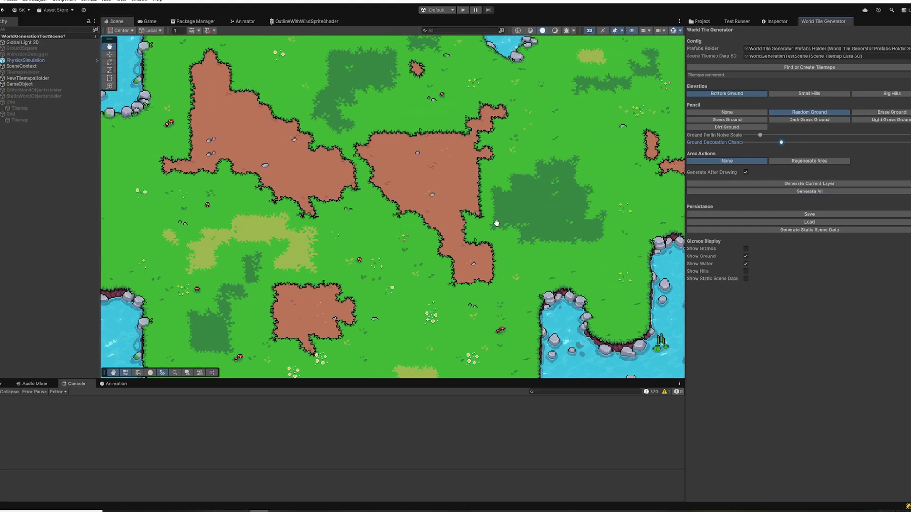
{"action": "scroll", "coordinate": [496, 223], "scroll_direction": "up", "scroll_amount": 1}
{"action": "scroll", "coordinate": [496, 224], "scroll_direction": "down", "scroll_amount": 3}
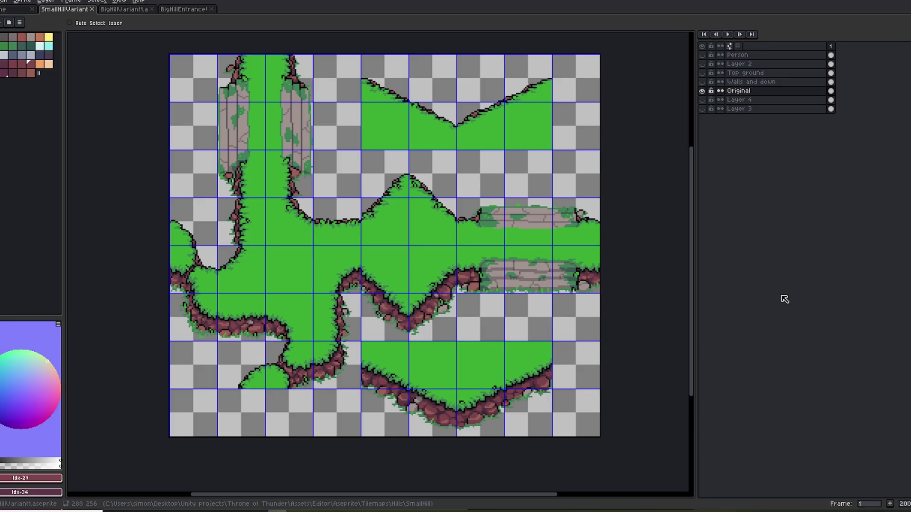
Switch to Aseprite and examine the small hill, big hill and big hill entrance tile sheets.
{"action": "middle_click_drag", "start_coordinate": [608, 245], "coordinate": [600, 255]}
{"action": "left_click", "coordinate": [128, 11]}
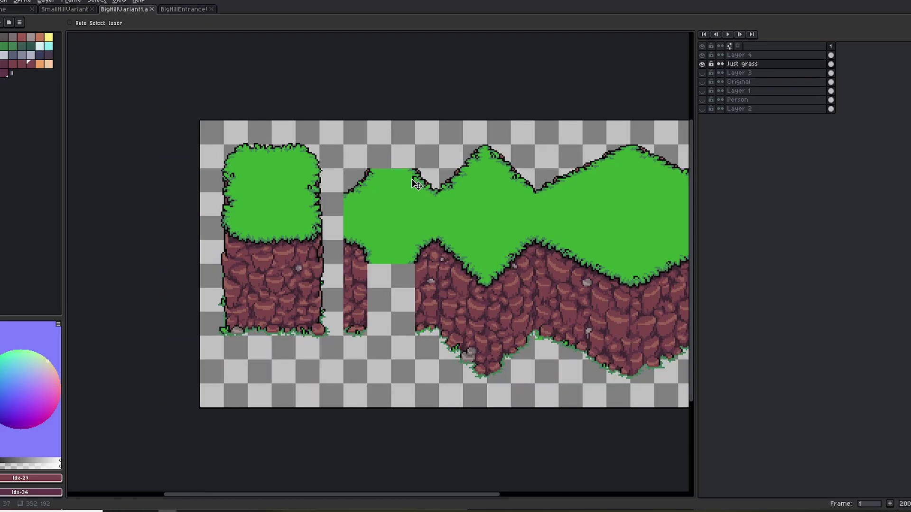
{"action": "middle_click_drag", "start_coordinate": [536, 210], "coordinate": [453, 209]}
{"action": "left_click", "coordinate": [182, 10]}
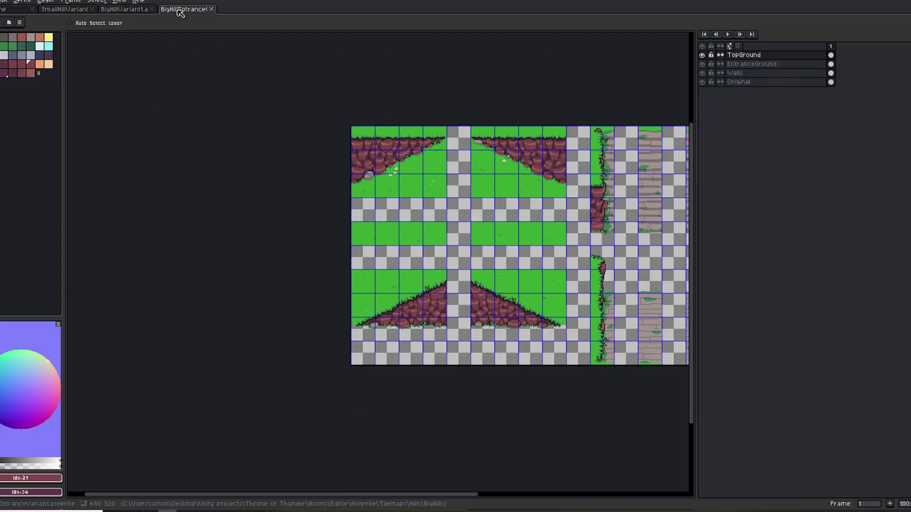
{"action": "middle_click_drag", "start_coordinate": [493, 158], "coordinate": [378, 173]}
{"action": "scroll", "coordinate": [433, 210], "scroll_direction": "up", "scroll_amount": 2}
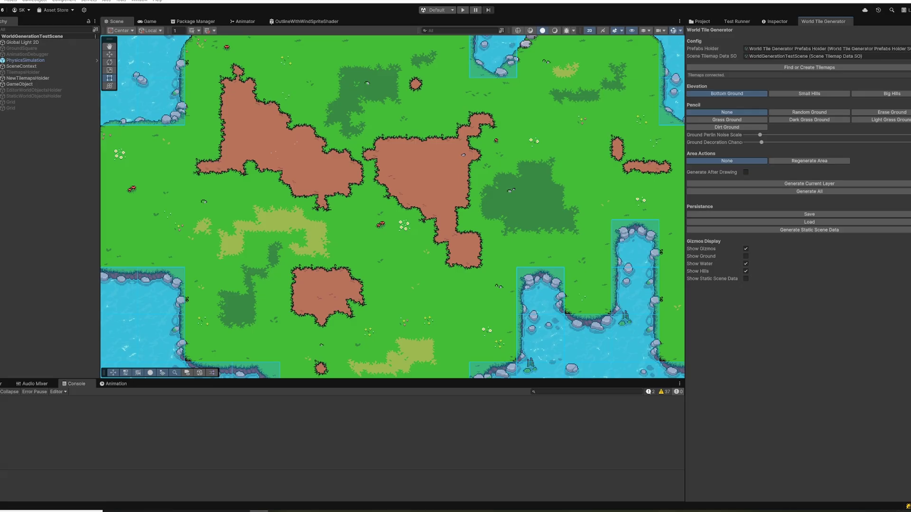
Switch to Unity, draw a small hill over the central dirt patch with the water gizmos hidden, and generate the current layer.
{"action": "left_click", "coordinate": [746, 264]}
{"action": "left_click", "coordinate": [806, 94]}
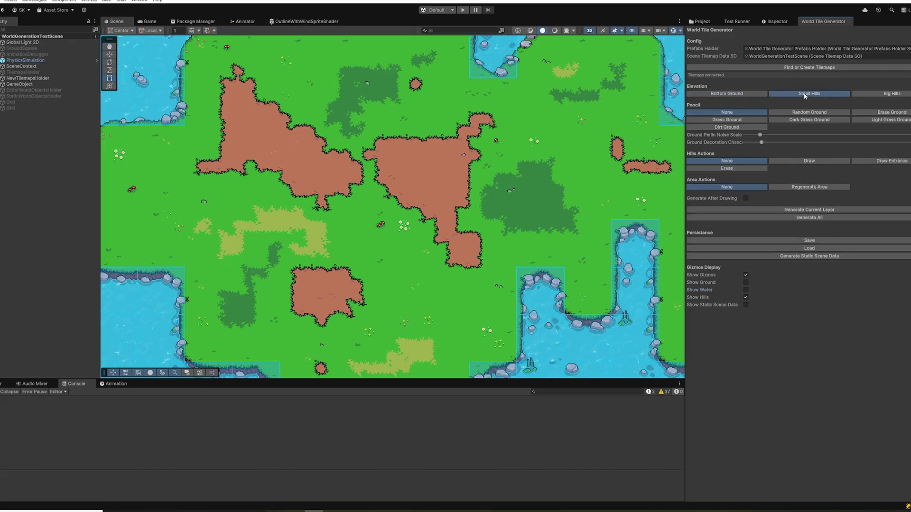
{"action": "left_click", "coordinate": [808, 161]}
{"action": "scroll", "coordinate": [422, 176], "scroll_direction": "up", "scroll_amount": 3}
{"action": "mouse_move", "coordinate": [507, 116]}
{"action": "left_mouse_down"}
{"action": "mouse_move", "coordinate": [368, 256]}
{"action": "mouse_move", "coordinate": [342, 256]}
{"action": "left_mouse_up"}
{"action": "middle_click_drag", "start_coordinate": [383, 158], "coordinate": [402, 189]}
{"action": "left_click_drag", "start_coordinate": [431, 87], "coordinate": [308, 183]}
{"action": "left_click_drag", "start_coordinate": [382, 160], "coordinate": [332, 249]}
{"action": "middle_click_drag", "start_coordinate": [435, 264], "coordinate": [439, 214]}
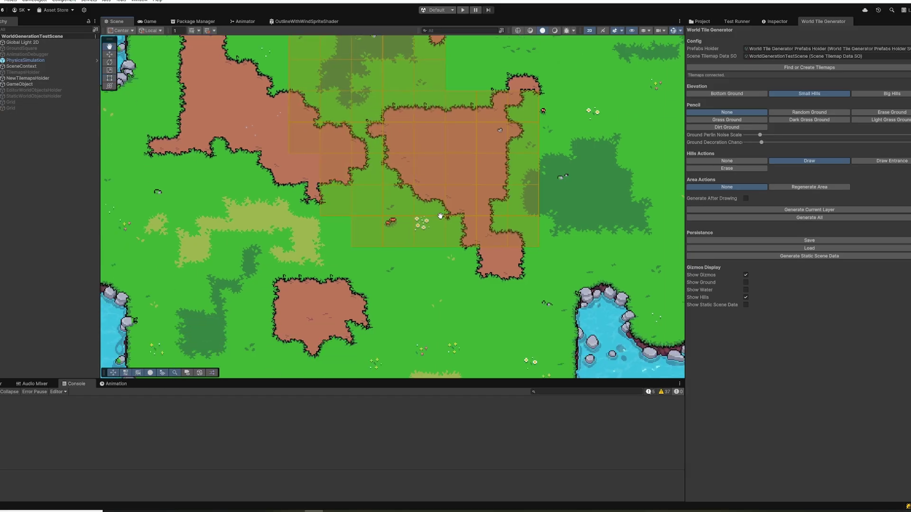
{"action": "mouse_move", "coordinate": [439, 214]}
{"action": "left_mouse_down"}
{"action": "mouse_move", "coordinate": [452, 280]}
{"action": "mouse_move", "coordinate": [514, 225]}
{"action": "left_mouse_up"}
{"action": "scroll", "coordinate": [525, 208], "scroll_direction": "down", "scroll_amount": 2}
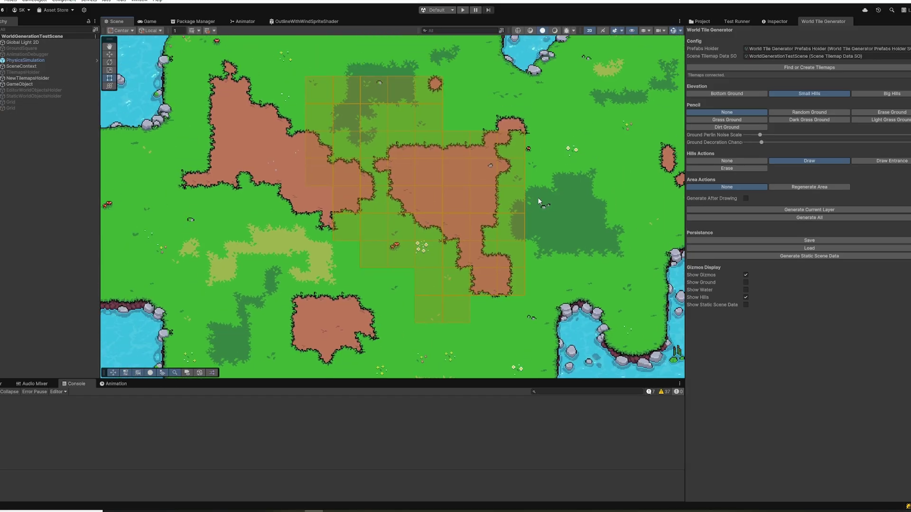
{"action": "left_click", "coordinate": [813, 208]}
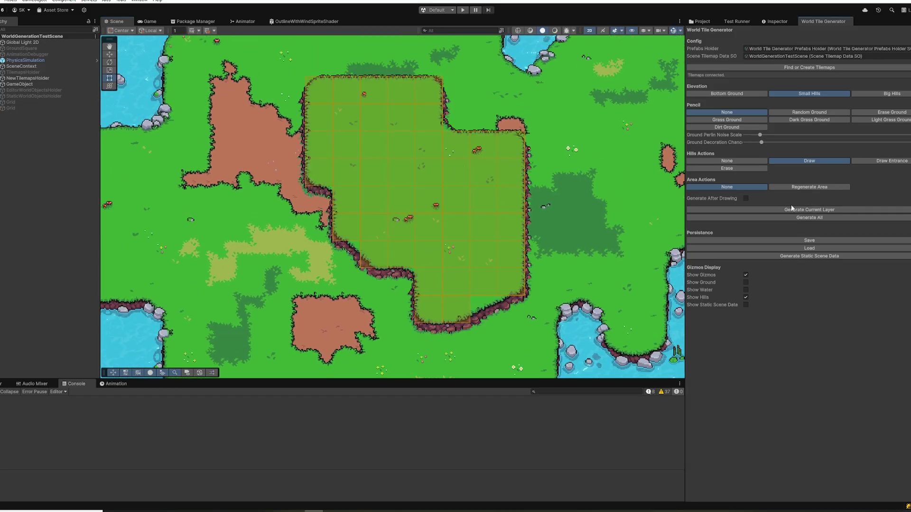
Extend the small hill to the east and west with the hill gizmos hidden and Generate After Drawing enabled.
{"action": "left_click", "coordinate": [745, 297]}
{"action": "left_click", "coordinate": [744, 198]}
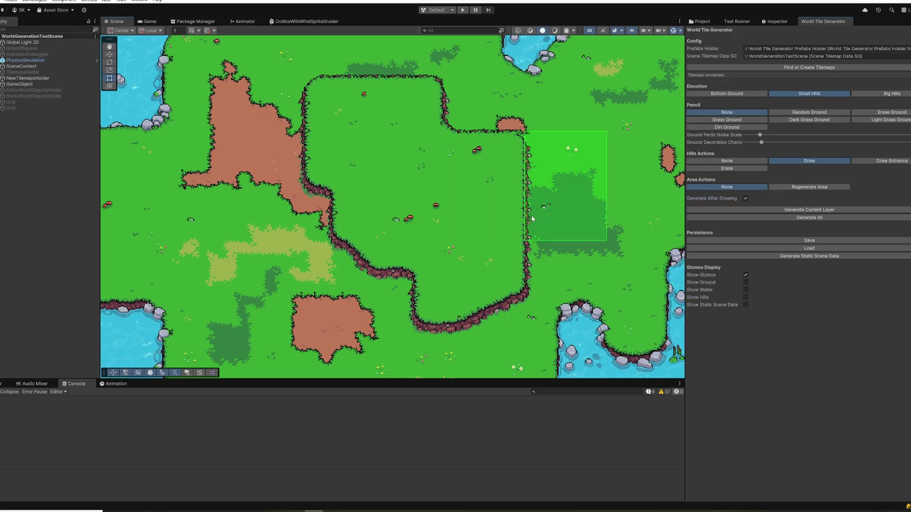
{"action": "left_click", "coordinate": [546, 153]}
{"action": "scroll", "coordinate": [297, 212], "scroll_direction": "up", "scroll_amount": 3}
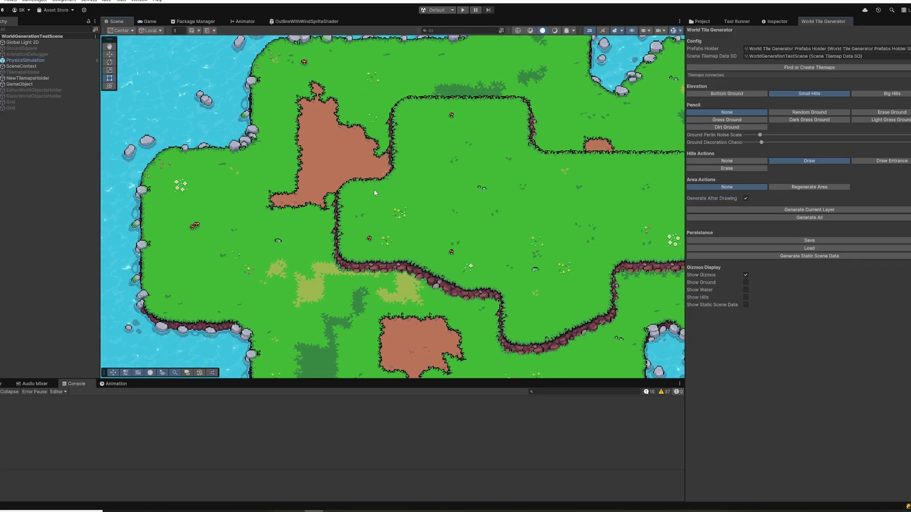
Regenerate only the Bottom Ground layer around the small hill.
{"action": "left_click", "coordinate": [718, 95]}
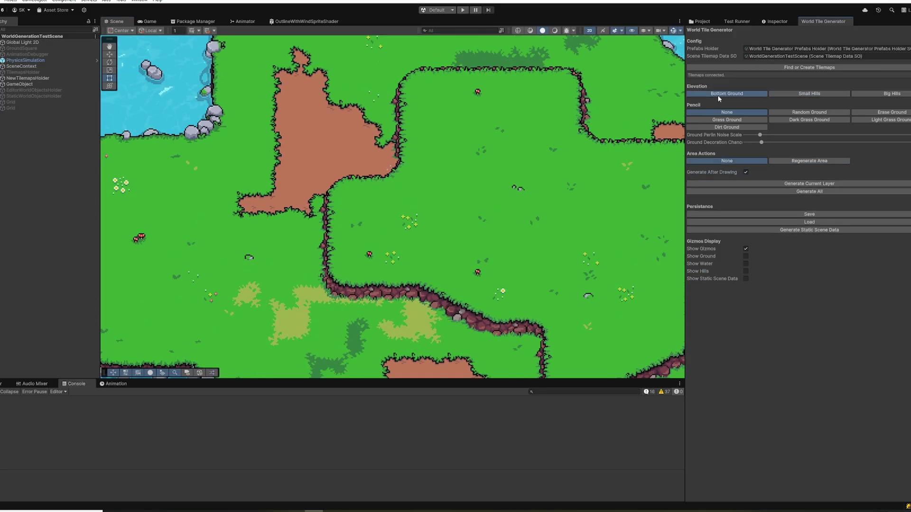
{"action": "left_click", "coordinate": [792, 184]}
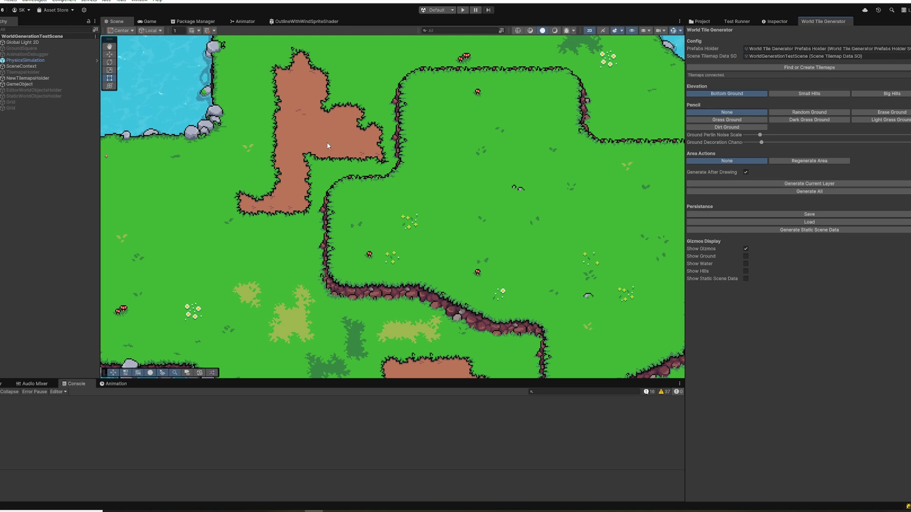
{"action": "middle_click_drag", "start_coordinate": [372, 291], "coordinate": [334, 260]}
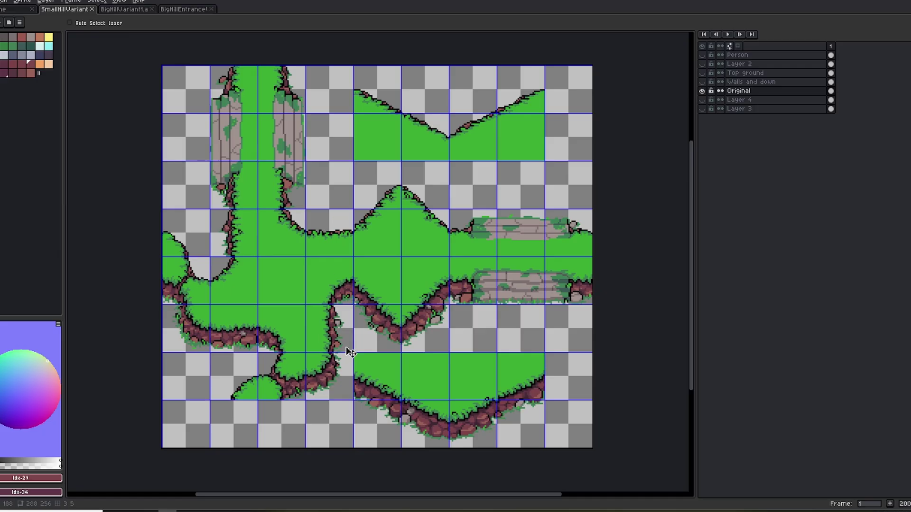
Examine the grassy lower edge of the small hill tiles in Aseprite, sampling its dark green, and compare it with the hill in Unity.
{"action": "scroll", "coordinate": [349, 352], "scroll_direction": "up", "scroll_amount": 4}
{"action": "left_click", "coordinate": [401, 250], "text": "alt"}
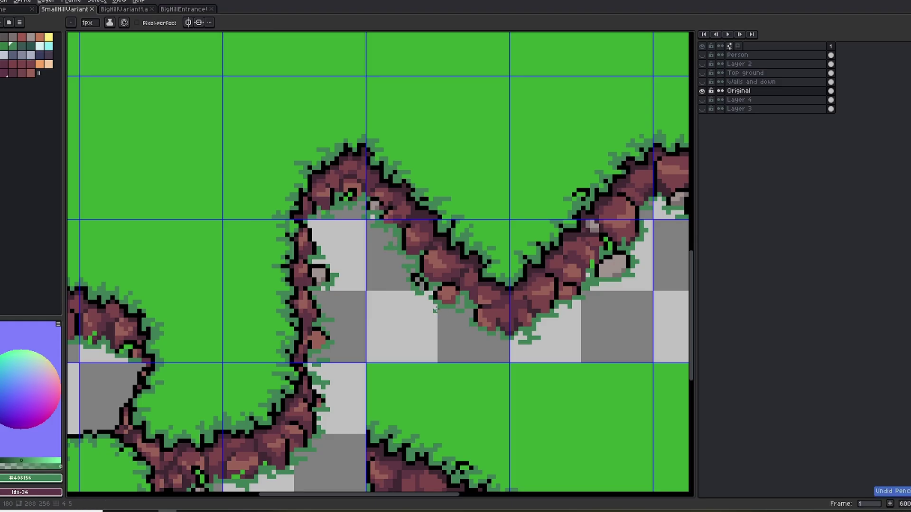
{"action": "key", "text": "alt+Tab"}
{"action": "scroll", "coordinate": [425, 305], "scroll_direction": "up", "scroll_amount": 5}
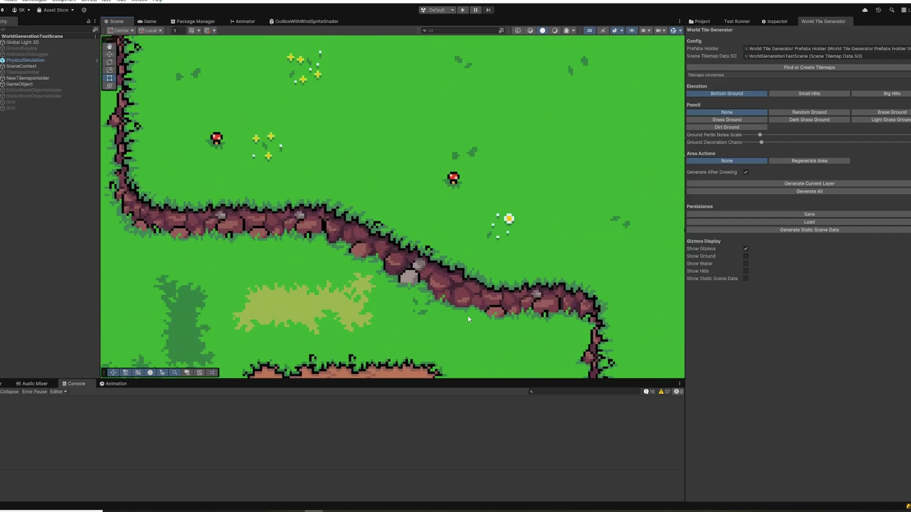
{"action": "middle_click_drag", "start_coordinate": [468, 319], "coordinate": [413, 251]}
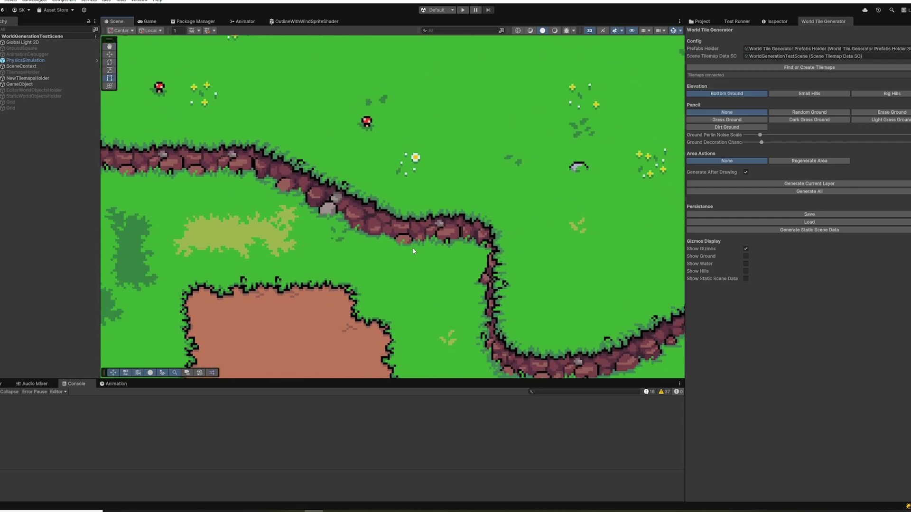
{"action": "scroll", "coordinate": [413, 248], "scroll_direction": "down", "scroll_amount": 4}
{"action": "middle_click_drag", "start_coordinate": [413, 167], "coordinate": [437, 241]}
{"action": "scroll", "coordinate": [445, 238], "scroll_direction": "down", "scroll_amount": 2}
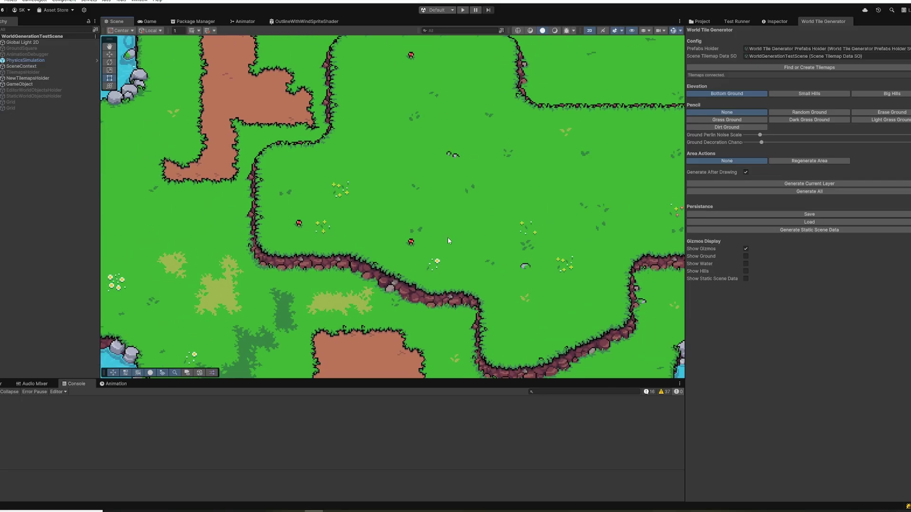
{"action": "middle_click_drag", "start_coordinate": [506, 203], "coordinate": [474, 217]}
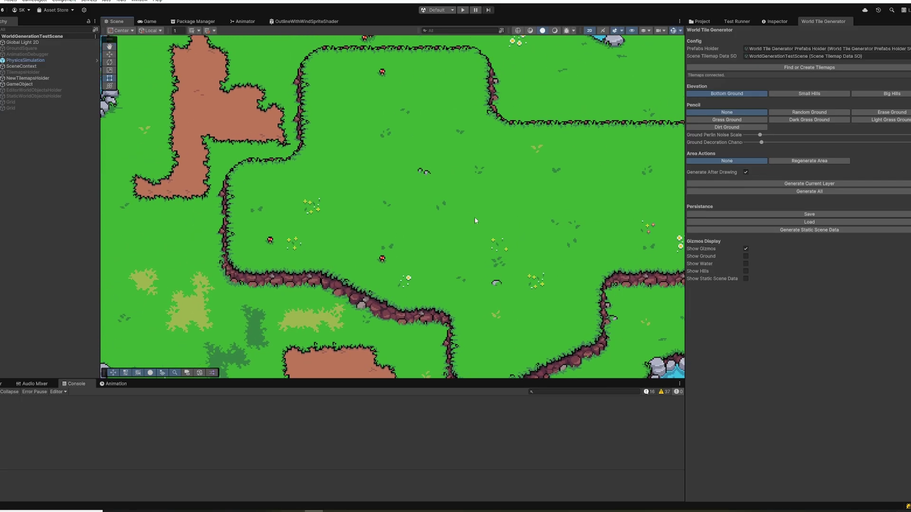
{"action": "scroll", "coordinate": [475, 219], "scroll_direction": "down", "scroll_amount": 3}
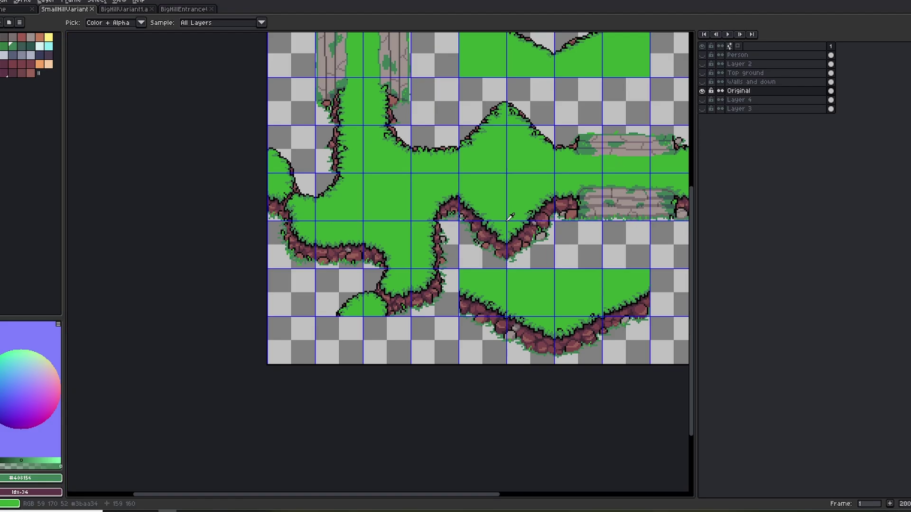
Switch to Aseprite and look over the complete small hill tile sheet.
{"action": "key", "text": "b"}
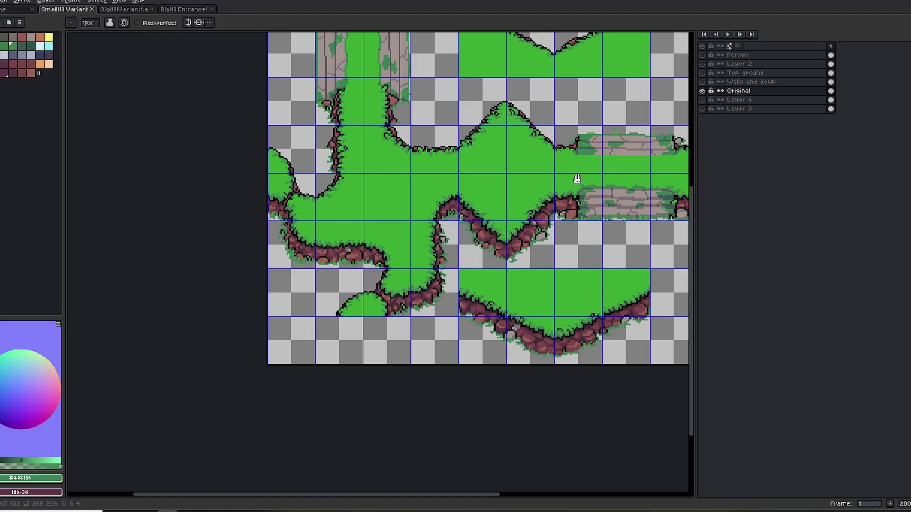
{"action": "middle_click_drag", "start_coordinate": [576, 181], "coordinate": [526, 247]}
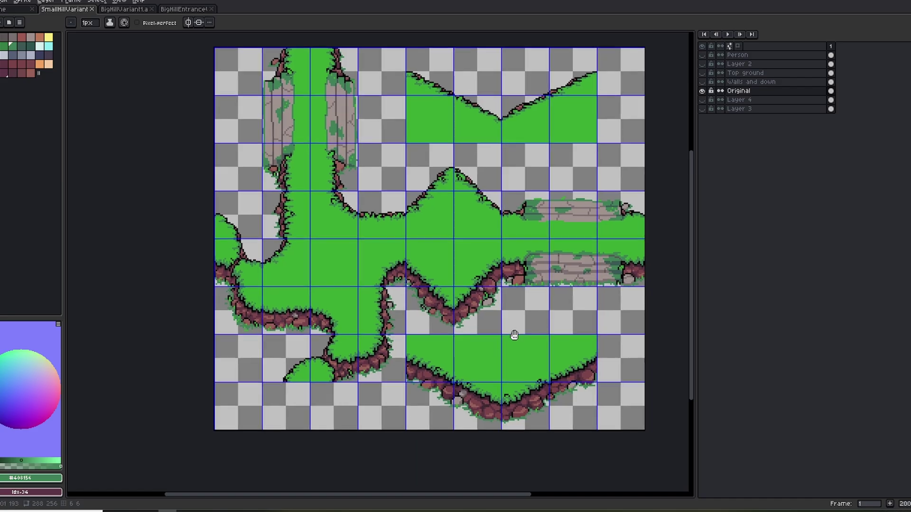
{"action": "middle_click_drag", "start_coordinate": [514, 332], "coordinate": [476, 305]}
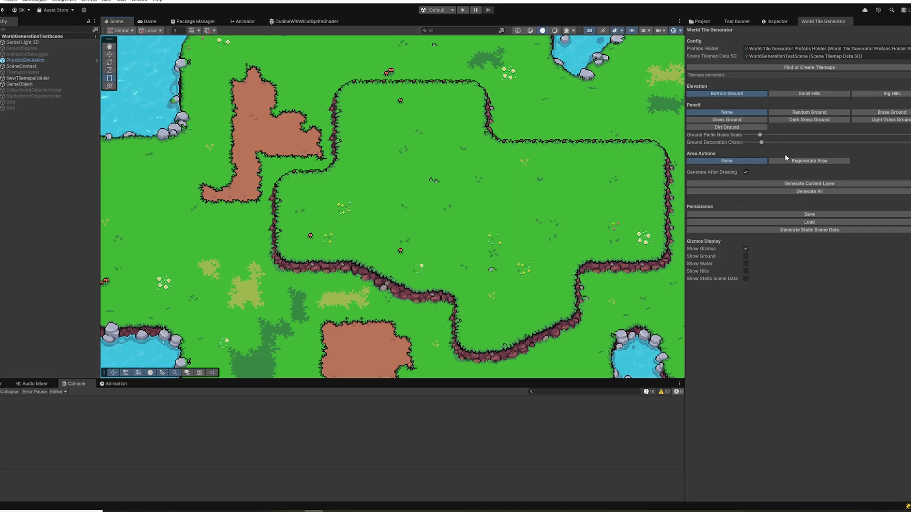
Switch to Unity and draw more small hill into the inner corner of its northern edge, making that edge slanted.
{"action": "left_click", "coordinate": [787, 94]}
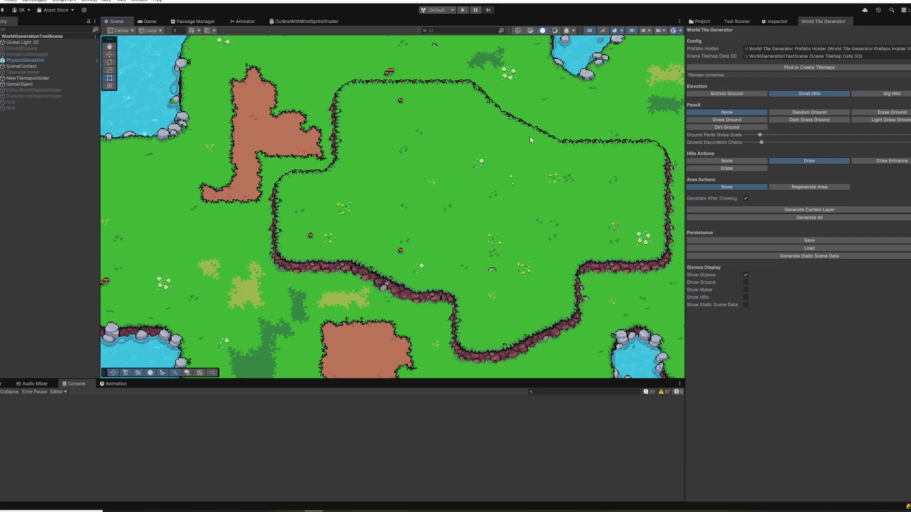
{"action": "middle_click_drag", "start_coordinate": [565, 126], "coordinate": [471, 186]}
{"action": "scroll", "coordinate": [471, 189], "scroll_direction": "up", "scroll_amount": 2}
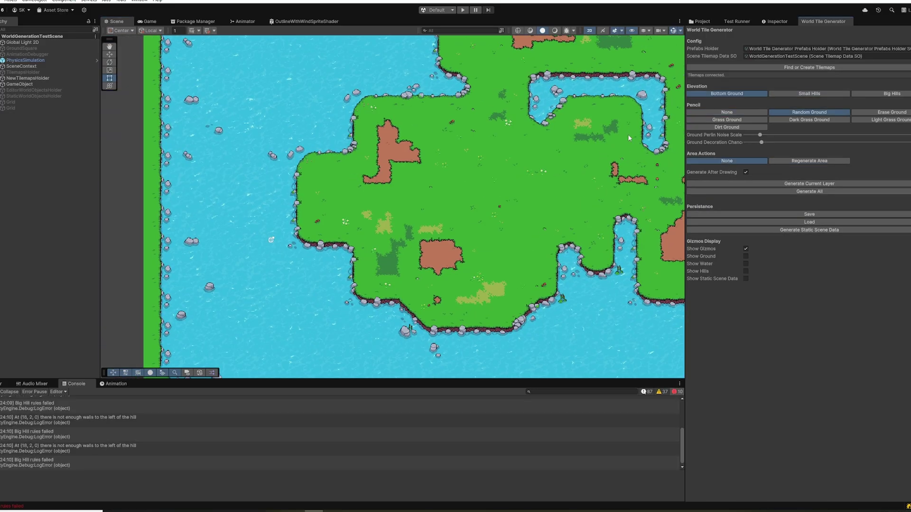
Paint Random Ground over one large rectangle spanning the island and its bays.
{"action": "scroll", "coordinate": [529, 144], "scroll_direction": "up", "scroll_amount": 2}
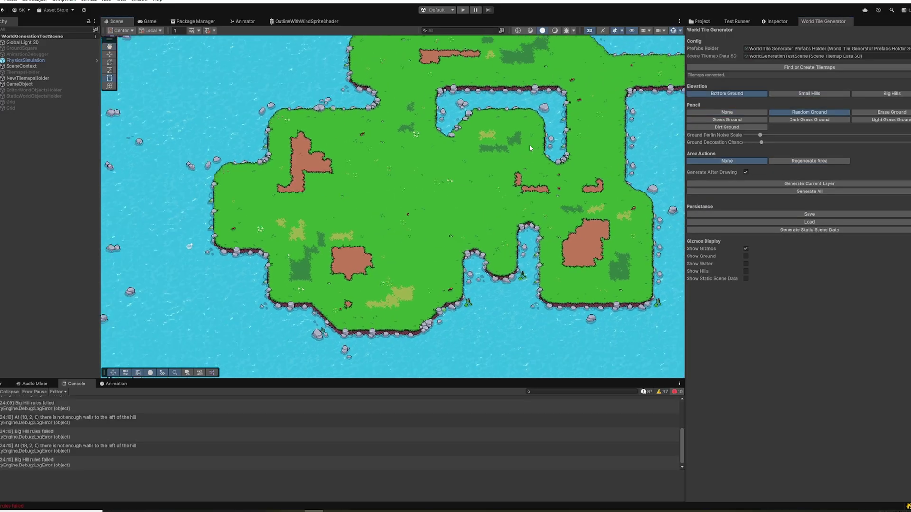
{"action": "scroll", "coordinate": [570, 133], "scroll_direction": "down", "scroll_amount": 2}
{"action": "scroll", "coordinate": [624, 106], "scroll_direction": "up", "scroll_amount": 1}
{"action": "left_click_drag", "start_coordinate": [653, 68], "coordinate": [248, 334]}
{"action": "scroll", "coordinate": [467, 209], "scroll_direction": "up", "scroll_amount": 5}
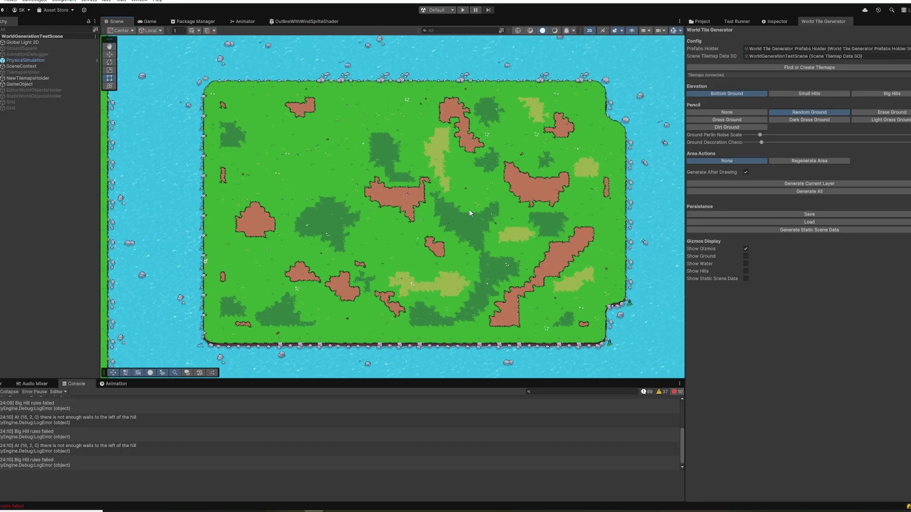
Draw a big hill from several overlapping rectangles across the middle of the island.
{"action": "left_click", "coordinate": [809, 161]}
{"action": "mouse_move", "coordinate": [513, 118]}
{"action": "left_mouse_down"}
{"action": "mouse_move", "coordinate": [474, 169]}
{"action": "mouse_move", "coordinate": [300, 260]}
{"action": "left_mouse_up"}
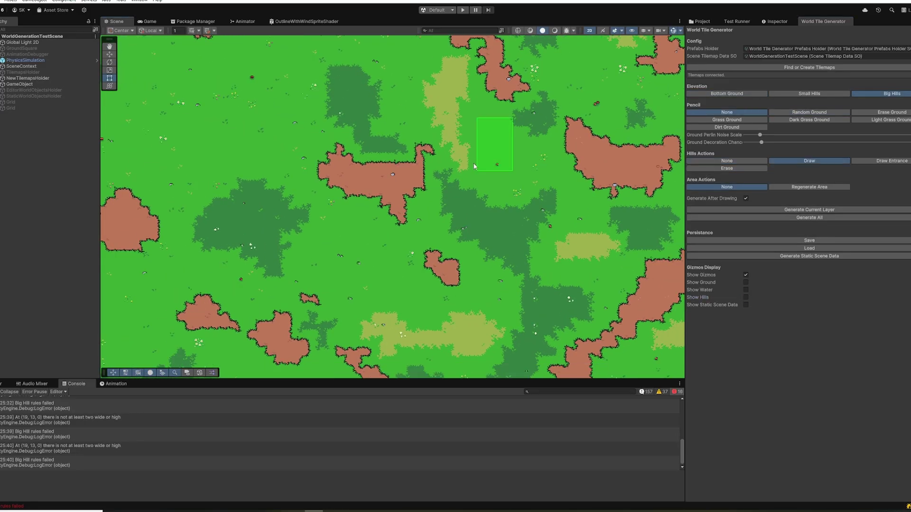
{"action": "left_click_drag", "start_coordinate": [335, 171], "coordinate": [230, 259]}
{"action": "scroll", "coordinate": [249, 215], "scroll_direction": "up", "scroll_amount": 3}
{"action": "left_click_drag", "start_coordinate": [245, 205], "coordinate": [139, 288]}
{"action": "left_click_drag", "start_coordinate": [469, 68], "coordinate": [362, 110]}
{"action": "left_click_drag", "start_coordinate": [620, 130], "coordinate": [571, 218]}
{"action": "middle_click_drag", "start_coordinate": [666, 187], "coordinate": [568, 182]}
{"action": "scroll", "coordinate": [568, 182], "scroll_direction": "down", "scroll_amount": 3}
{"action": "left_click_drag", "start_coordinate": [583, 168], "coordinate": [512, 278]}
Draw a stone stair entrance in the south wall of the big hill.
{"action": "middle_click_drag", "start_coordinate": [402, 221], "coordinate": [486, 268]}
{"action": "scroll", "coordinate": [486, 269], "scroll_direction": "up", "scroll_amount": 2}
{"action": "left_click_drag", "start_coordinate": [370, 283], "coordinate": [423, 301]}
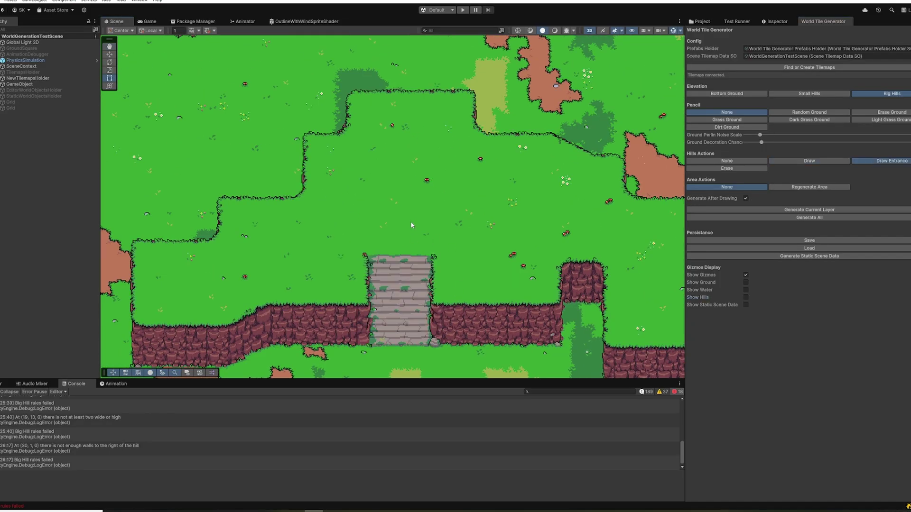
Extend the big hill with a large rectangle towards the northwest.
{"action": "middle_click_drag", "start_coordinate": [411, 225], "coordinate": [448, 240]}
{"action": "left_click", "coordinate": [810, 161]}
{"action": "mouse_move", "coordinate": [419, 51]}
{"action": "left_mouse_down"}
{"action": "mouse_move", "coordinate": [181, 214]}
{"action": "mouse_move", "coordinate": [158, 248]}
{"action": "left_mouse_up"}
{"action": "middle_click_drag", "start_coordinate": [339, 144], "coordinate": [403, 185]}
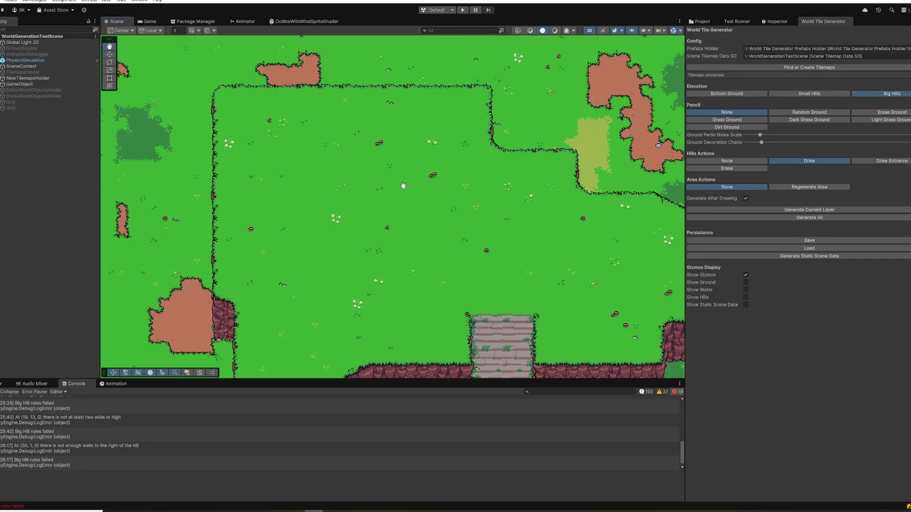
Erase the southwestern part of the big hill, west of the stone stairs.
{"action": "mouse_move", "coordinate": [169, 148]}
{"action": "left_mouse_down"}
{"action": "mouse_move", "coordinate": [256, 258]}
{"action": "mouse_move", "coordinate": [301, 341]}
{"action": "left_mouse_up"}
{"action": "middle_click_drag", "start_coordinate": [235, 297], "coordinate": [240, 252]}
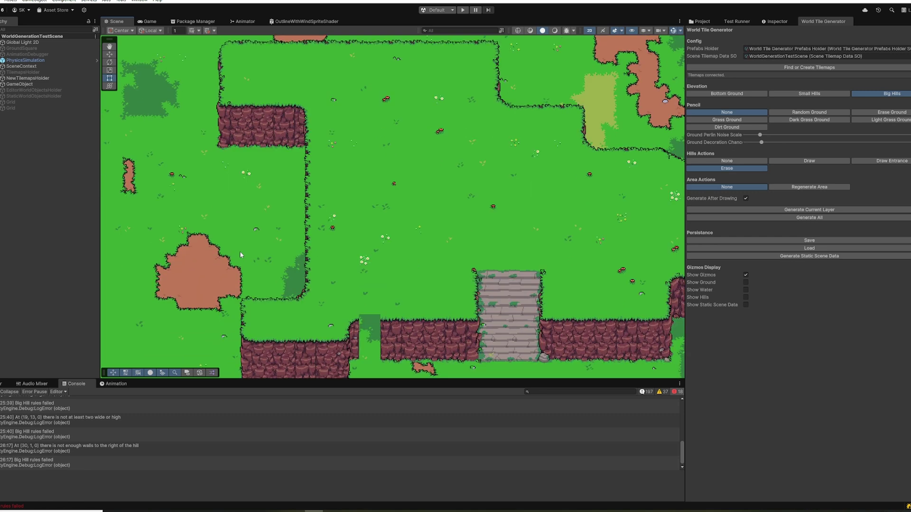
{"action": "middle_click_drag", "start_coordinate": [298, 248], "coordinate": [313, 285]}
{"action": "left_click_drag", "start_coordinate": [297, 144], "coordinate": [405, 316]}
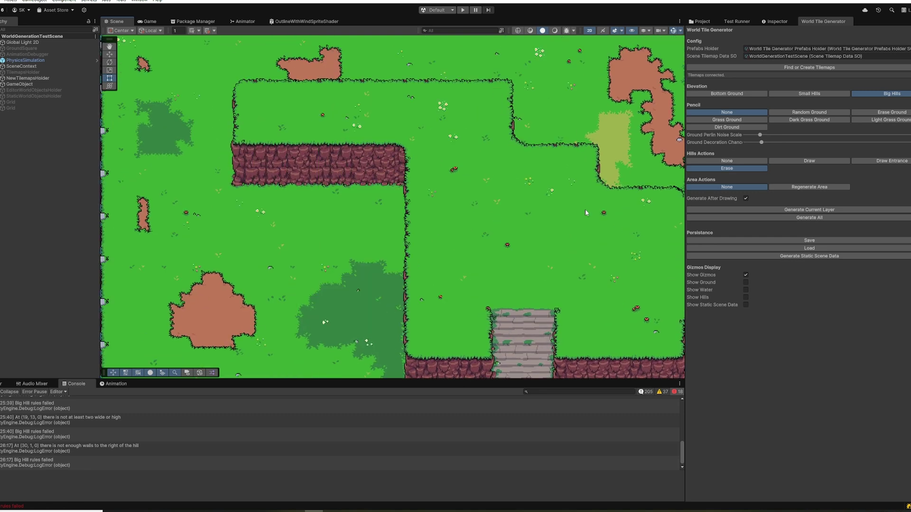
{"action": "left_click_drag", "start_coordinate": [413, 163], "coordinate": [310, 296]}
{"action": "middle_click_drag", "start_coordinate": [519, 231], "coordinate": [395, 204]}
Enter play mode and walk the character around the ground at the foot of the big hill's west slope.
{"action": "key", "text": "ctrl+p"}
{"action": "key", "text": "w"}
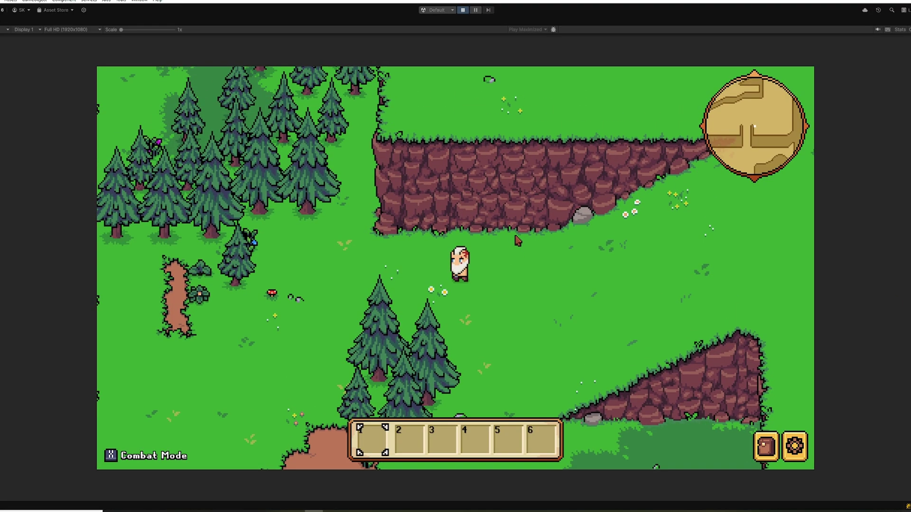
{"action": "key", "text": "a"}
{"action": "key", "text": "s"}
{"action": "key", "text": "d"}
{"action": "key", "text": "s"}
{"action": "key", "text": "d"}
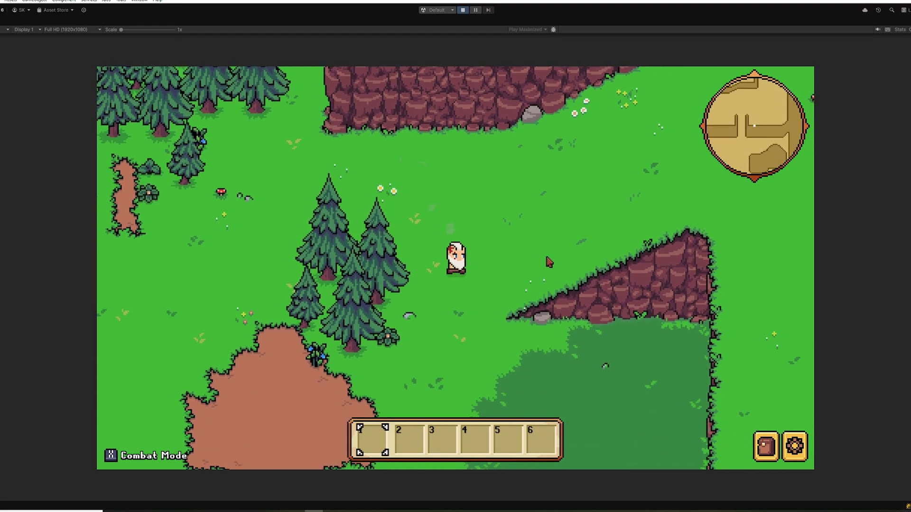
{"action": "key", "text": "a"}
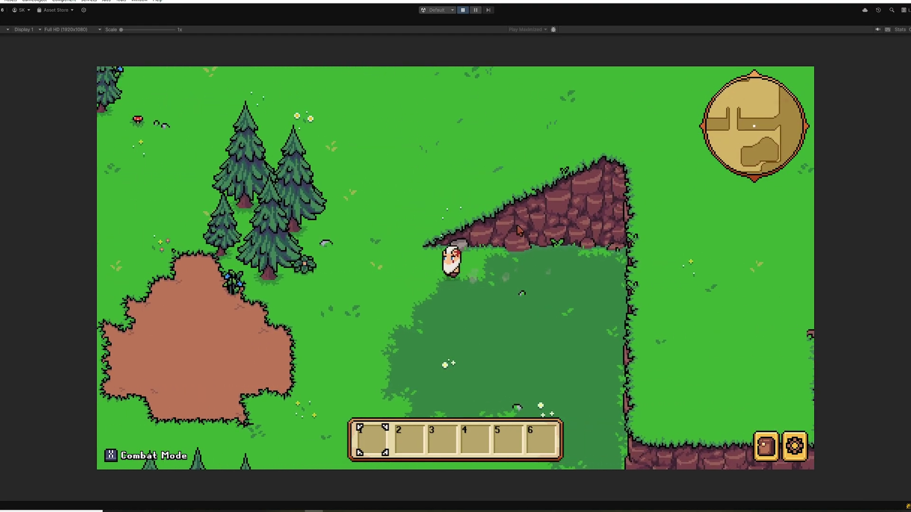
Walk the character up the west slope onto the big hill and back down to its foot.
{"action": "key", "text": "w"}
{"action": "key", "text": "d"}
{"action": "key", "text": "w"}
{"action": "key", "text": "d"}
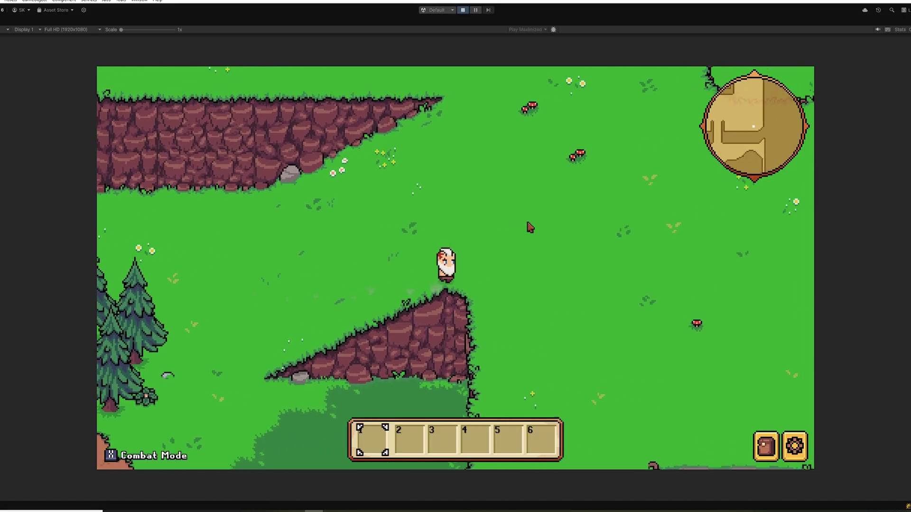
{"action": "key", "text": "a"}
{"action": "key", "text": "a"}
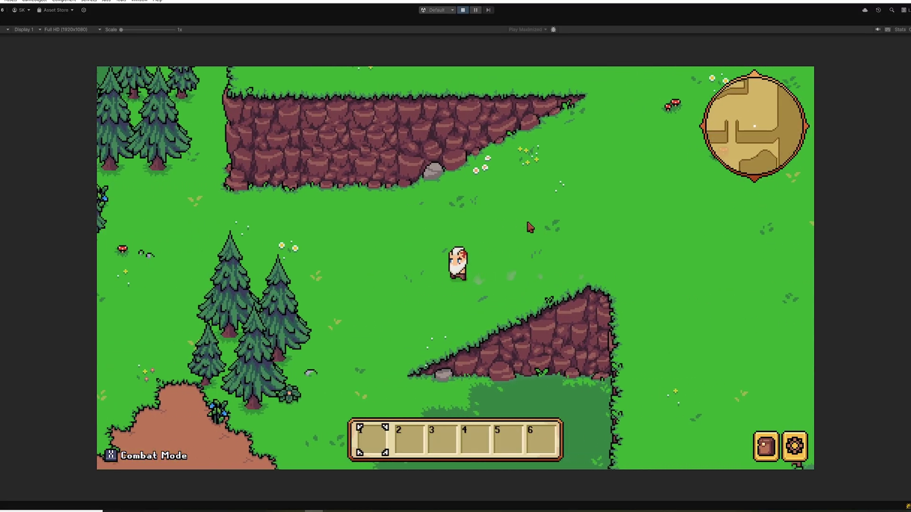
{"action": "key", "text": "w"}
{"action": "key", "text": "d"}
{"action": "key", "text": "a"}
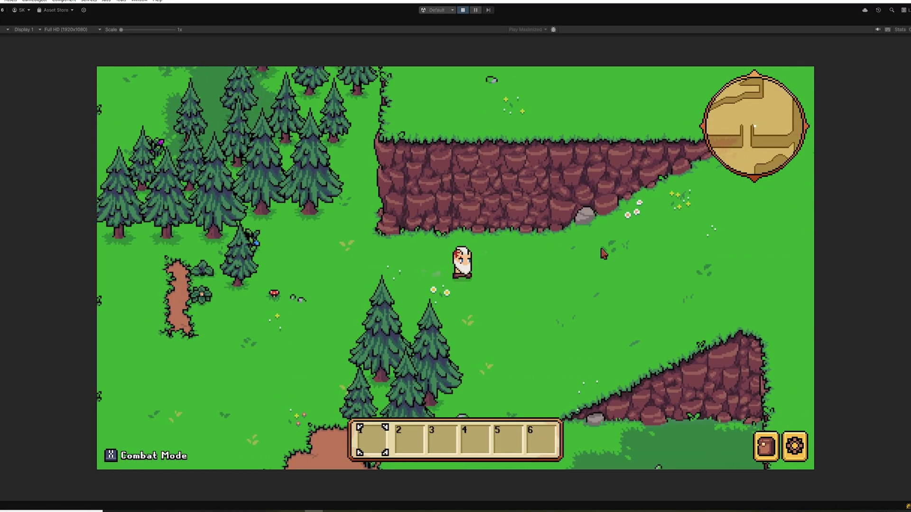
Walk the character back and forth over the slope to compare its movement, and stop play mode.
{"action": "key", "text": "d"}
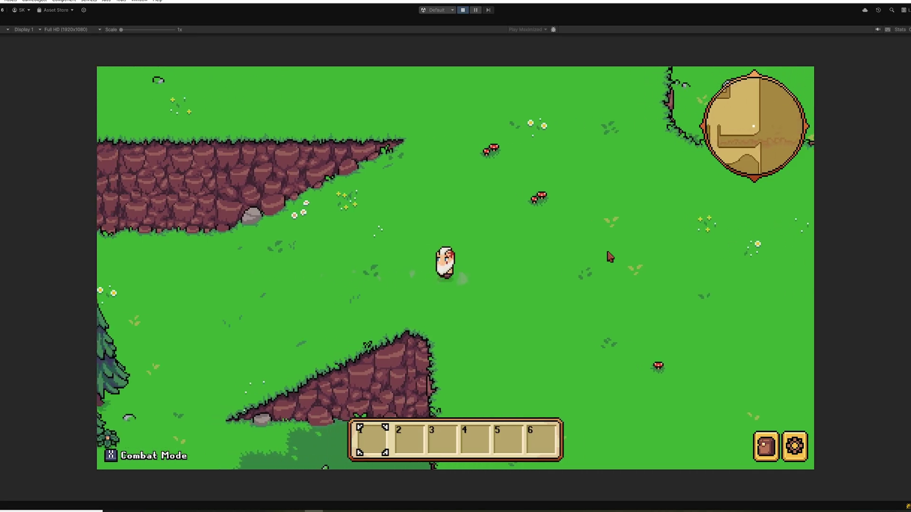
{"action": "key", "text": "a"}
{"action": "key", "text": "d"}
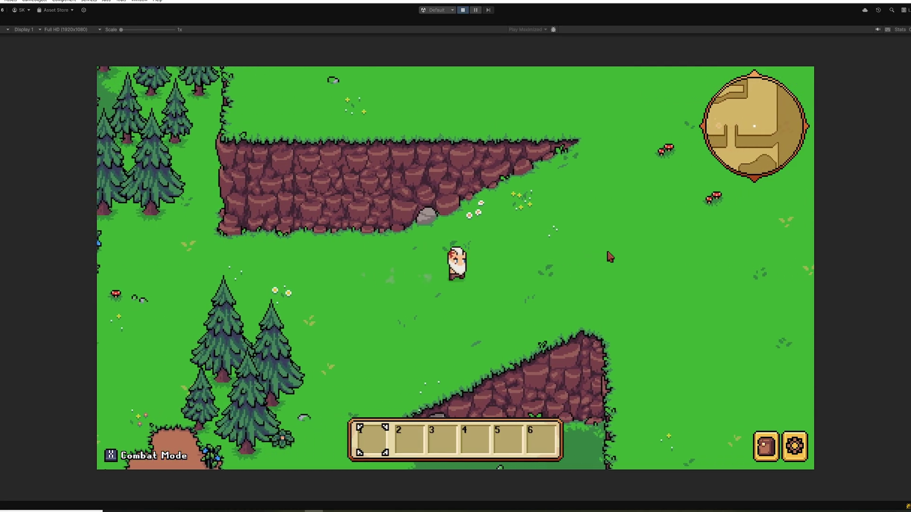
{"action": "key", "text": "a"}
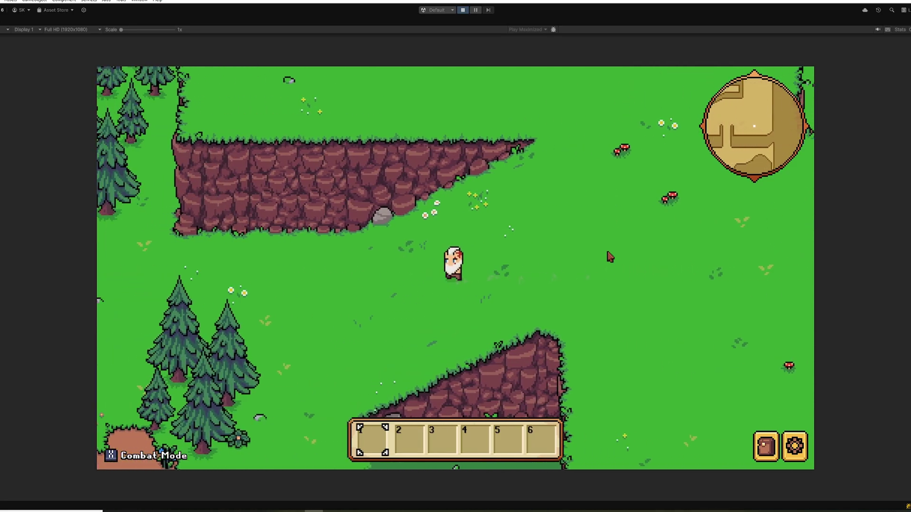
{"action": "key", "text": "d"}
{"action": "key", "text": "w"}
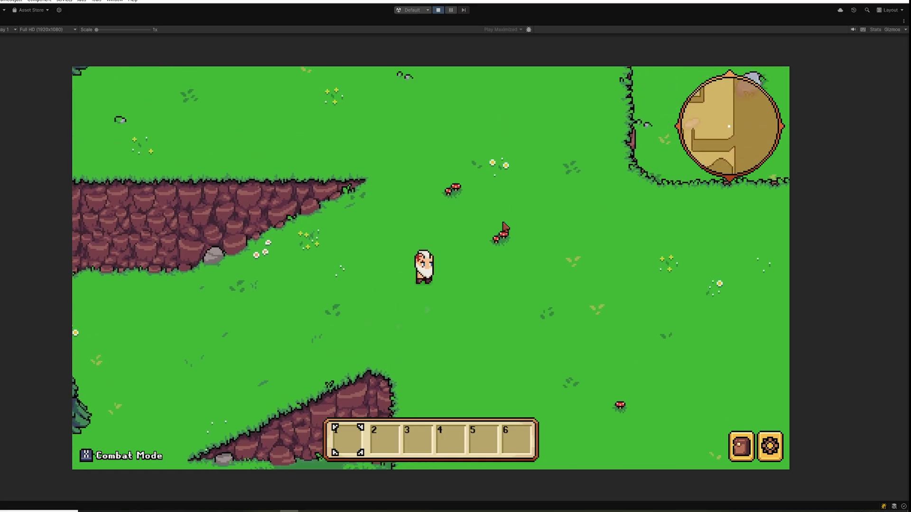
{"action": "key", "text": "s"}
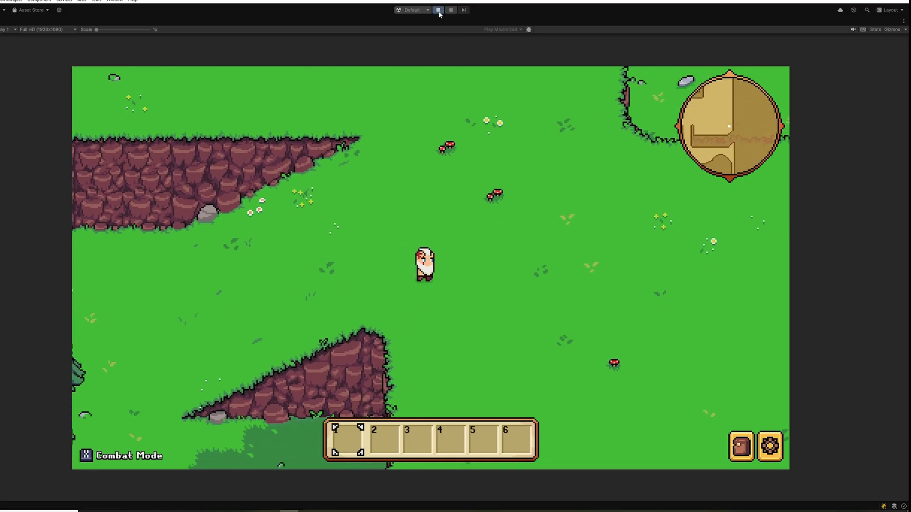
{"action": "left_click", "coordinate": [439, 13]}
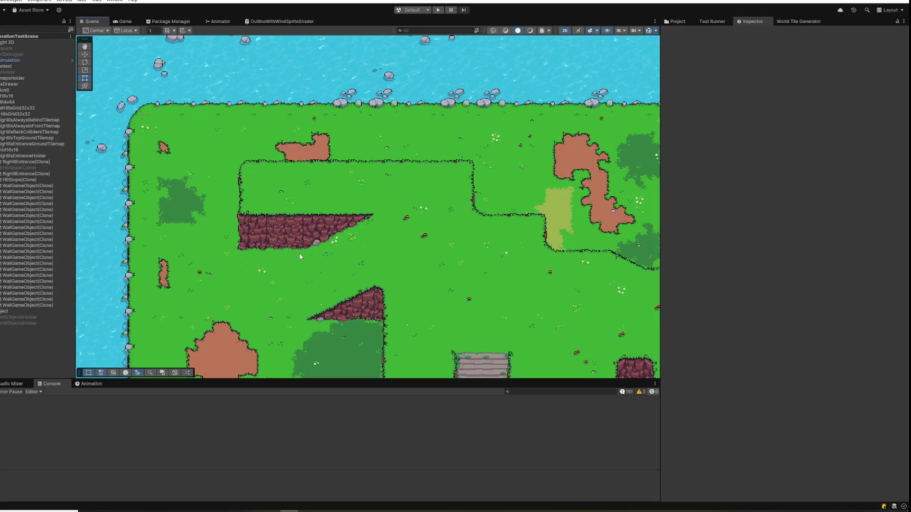
Activate the first HillSlope(Clone) object at the big hill's west slope and show its sprite area.
{"action": "left_click", "coordinate": [13, 168]}
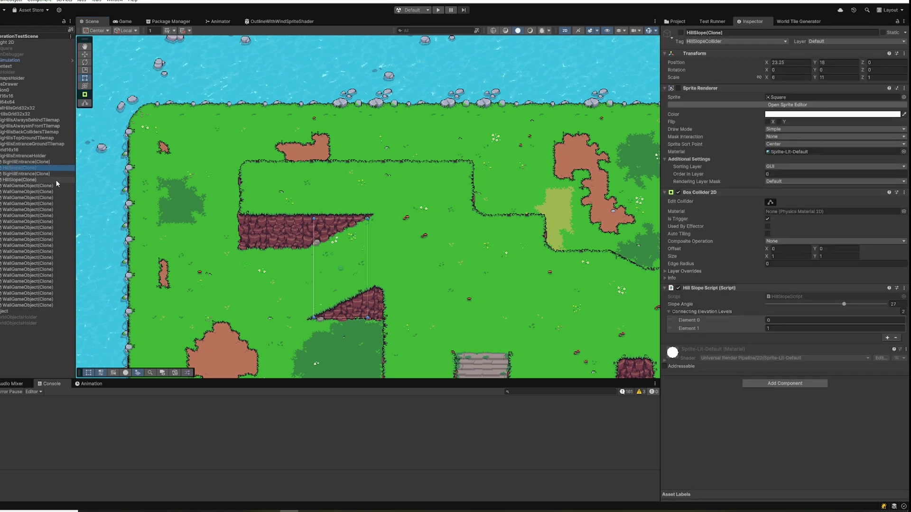
{"action": "key", "text": "f"}
{"action": "middle_click_drag", "start_coordinate": [368, 295], "coordinate": [383, 266]}
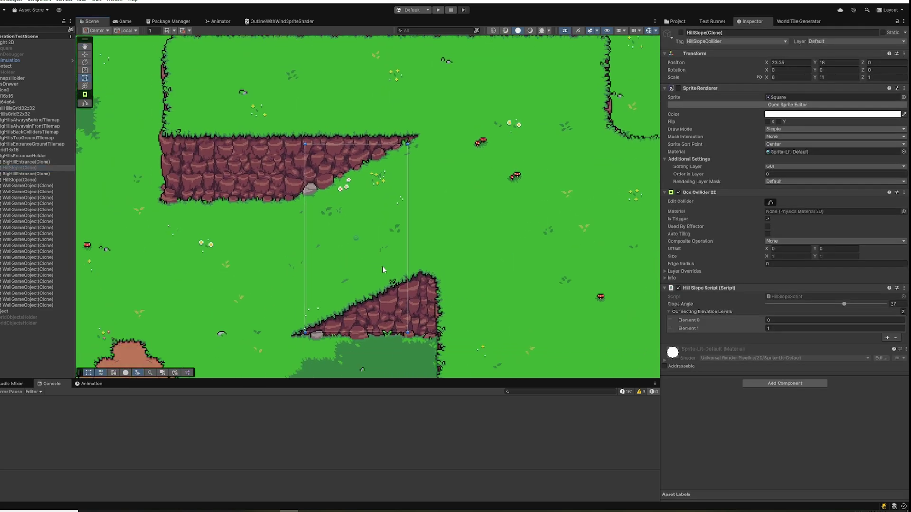
{"action": "left_click", "coordinate": [681, 33]}
{"action": "scroll", "coordinate": [365, 282], "scroll_direction": "up", "scroll_amount": 3}
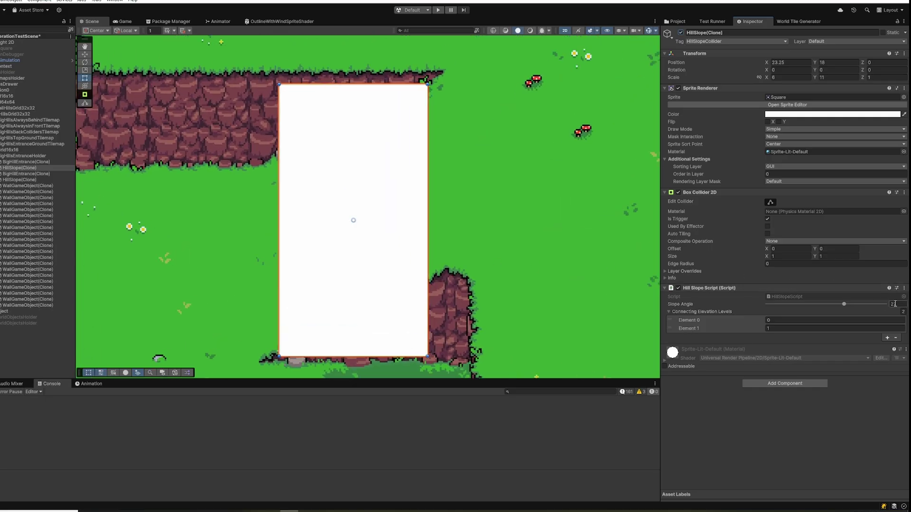
{"action": "left_click", "coordinate": [887, 385]}
{"action": "scroll", "coordinate": [498, 268], "scroll_direction": "down", "scroll_amount": 2}
{"action": "middle_click_drag", "start_coordinate": [496, 260], "coordinate": [483, 254]}
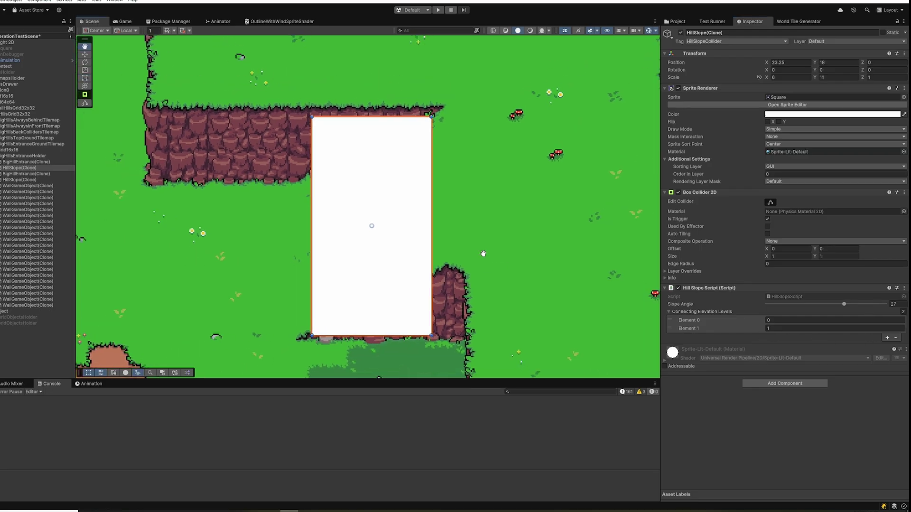
Enter play mode and walk the character down and up the slope with the HillSlope object active.
{"action": "key", "text": "ctrl+p"}
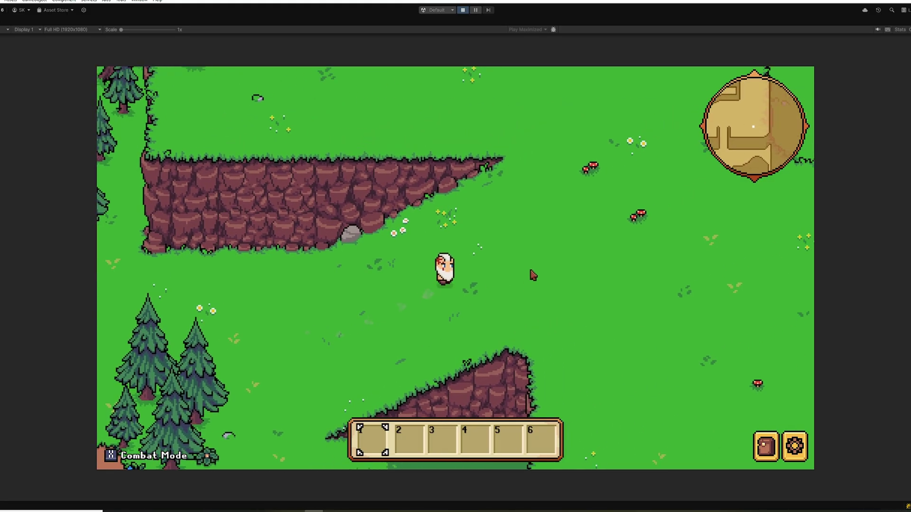
{"action": "key", "text": "a"}
{"action": "key", "text": "s"}
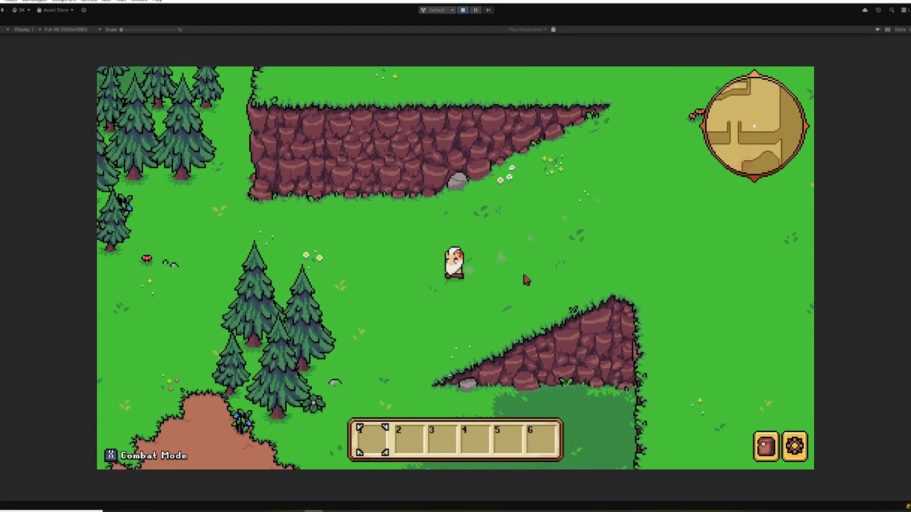
{"action": "key", "text": "d"}
{"action": "key", "text": "w"}
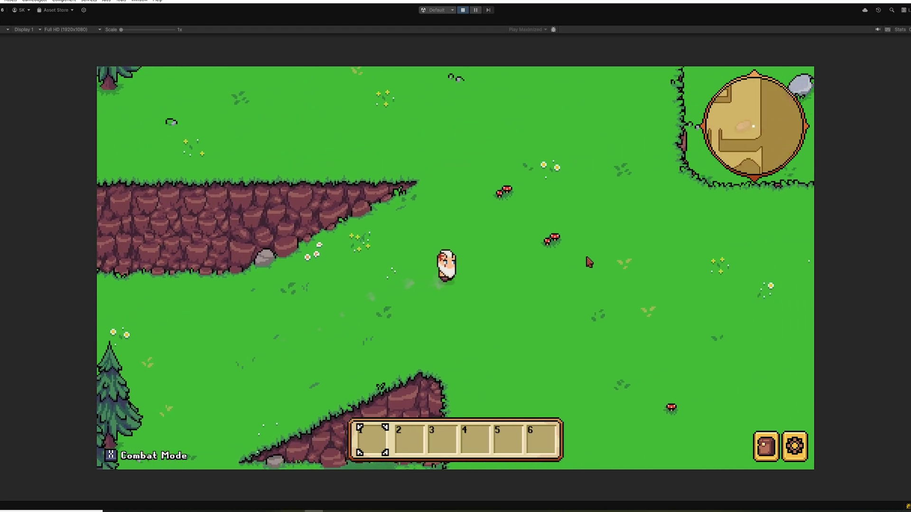
{"action": "key", "text": "a"}
{"action": "key", "text": "s"}
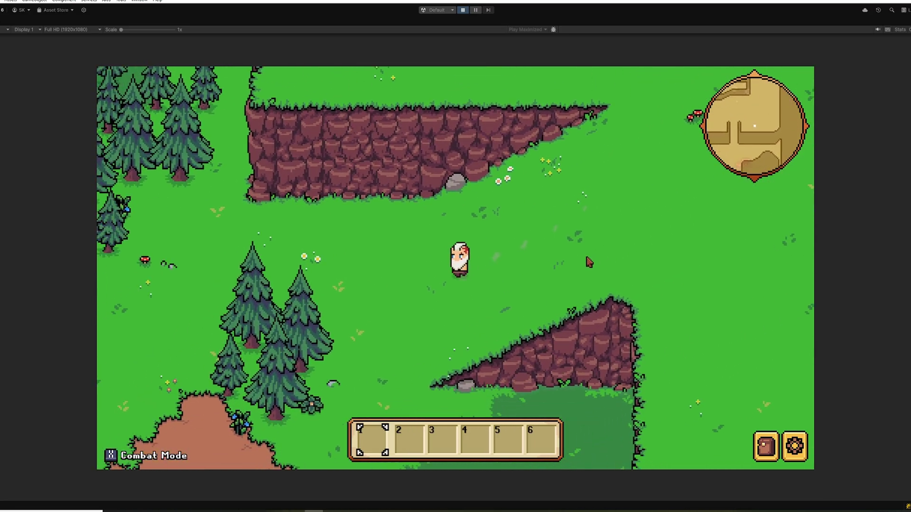
Pause the game, enable the HillSlope object's Sprite Renderer, and resume playing.
{"action": "key", "text": "ctrl+shift+p"}
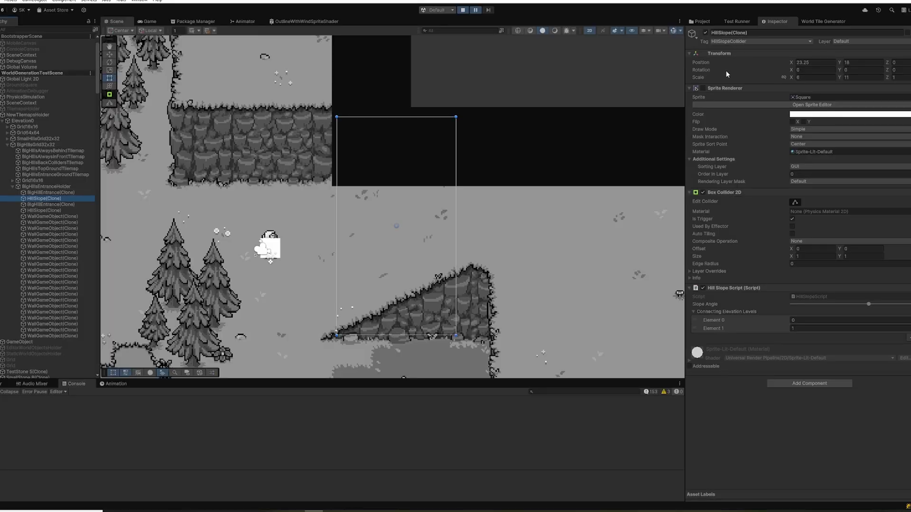
{"action": "left_click", "coordinate": [702, 88]}
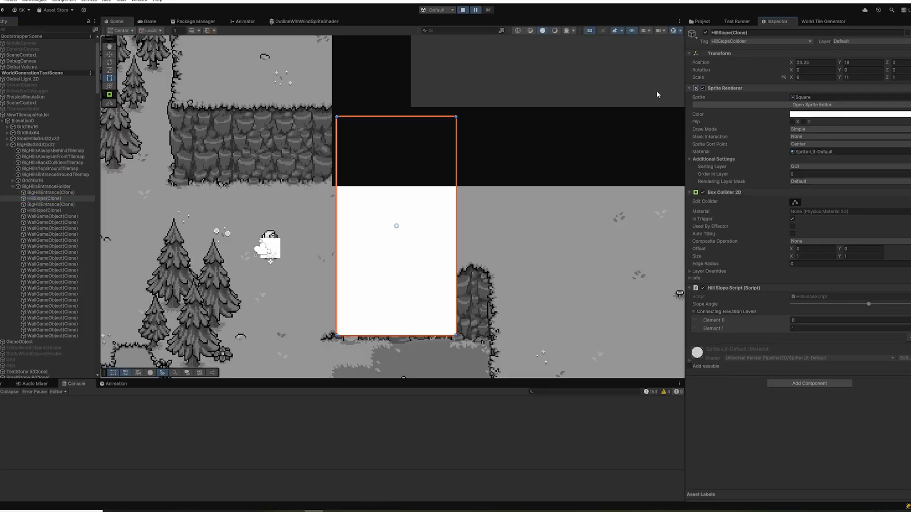
{"action": "left_click", "coordinate": [475, 10]}
Walk the character through the marked slope area in both directions to examine the angled movement.
{"action": "key", "text": "d"}
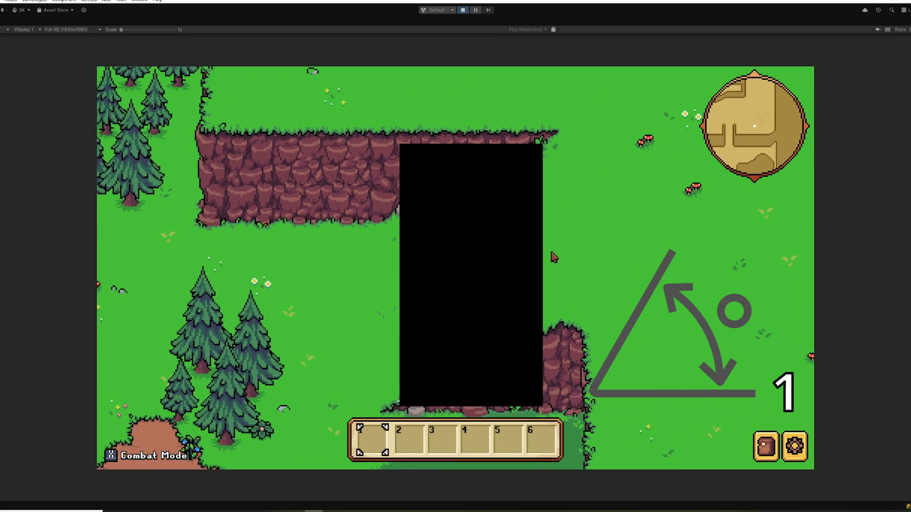
{"action": "key", "text": "a"}
{"action": "key", "text": "s"}
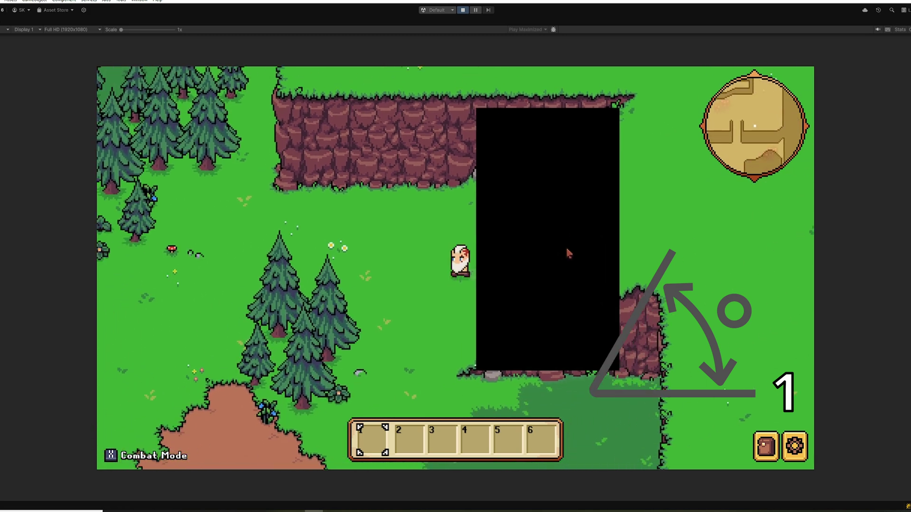
{"action": "key", "text": "d"}
{"action": "key", "text": "w"}
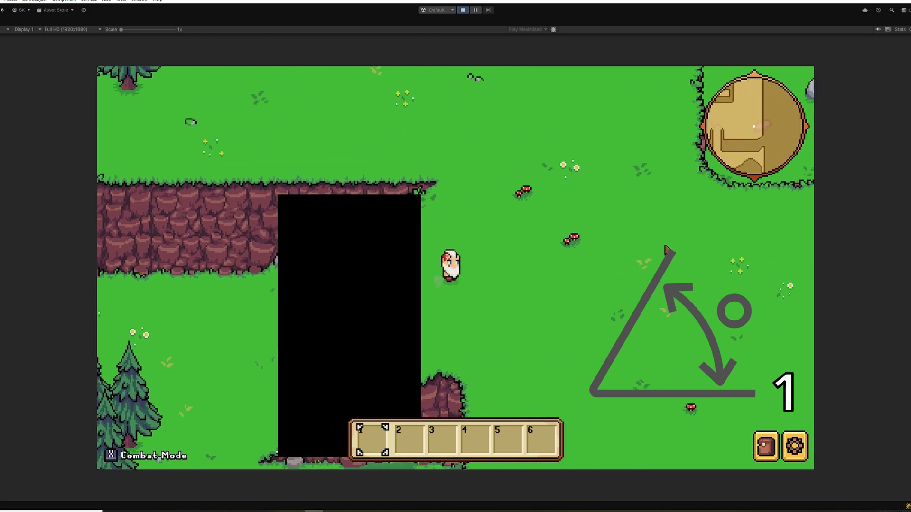
{"action": "key", "text": "d"}
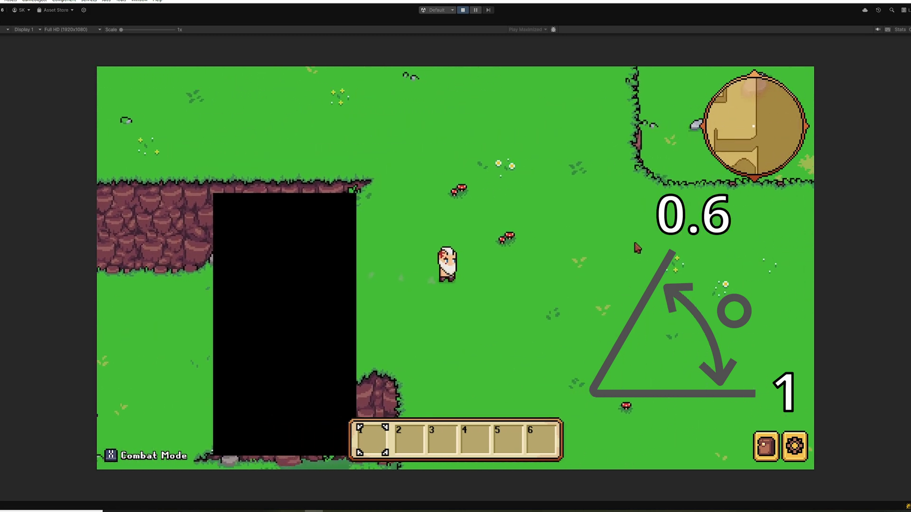
Pause the game, disable the HillSlope's Sprite Renderer, and resume walking the character across the slope.
{"action": "left_click", "coordinate": [476, 10]}
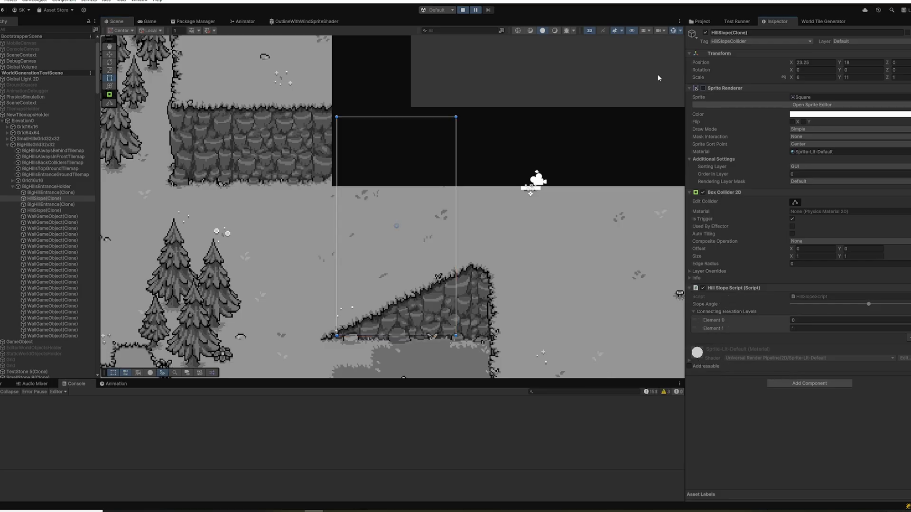
{"action": "left_click", "coordinate": [475, 11]}
{"action": "key", "text": "a"}
{"action": "key", "text": "s"}
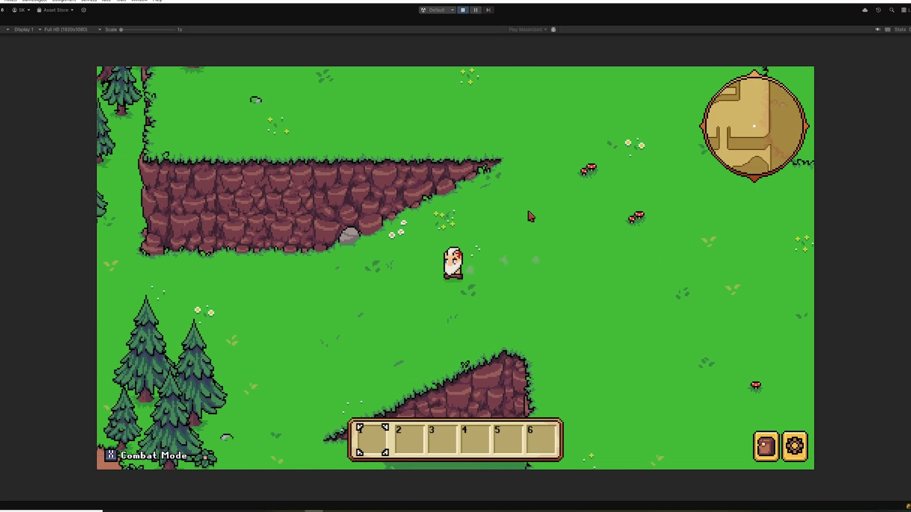
{"action": "key", "text": "d"}
{"action": "key", "text": "w"}
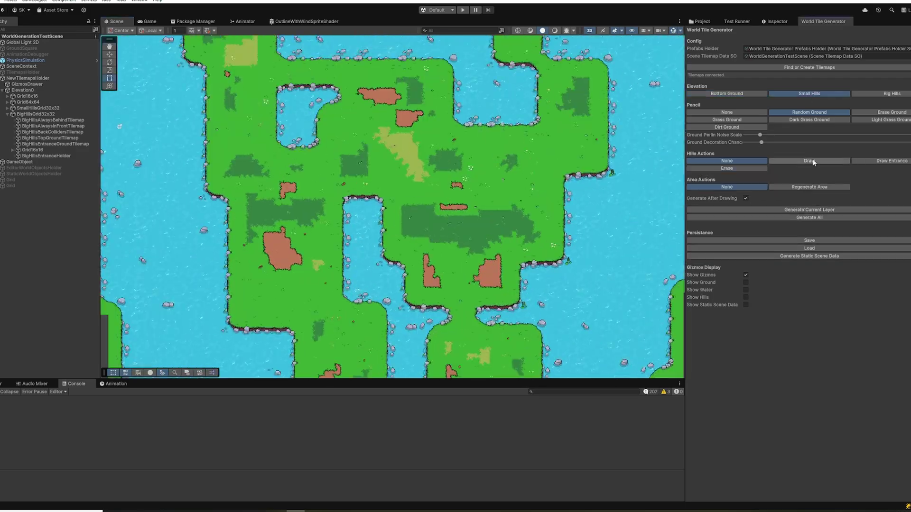
Draw small hills on the island, including a long one on its western side, and switch to the Bottom Ground elevation.
{"action": "left_click", "coordinate": [809, 161]}
{"action": "mouse_move", "coordinate": [339, 147]}
{"action": "left_mouse_down"}
{"action": "mouse_move", "coordinate": [283, 197]}
{"action": "mouse_move", "coordinate": [290, 308]}
{"action": "left_mouse_up"}
{"action": "middle_click_drag", "start_coordinate": [493, 365], "coordinate": [480, 240]}
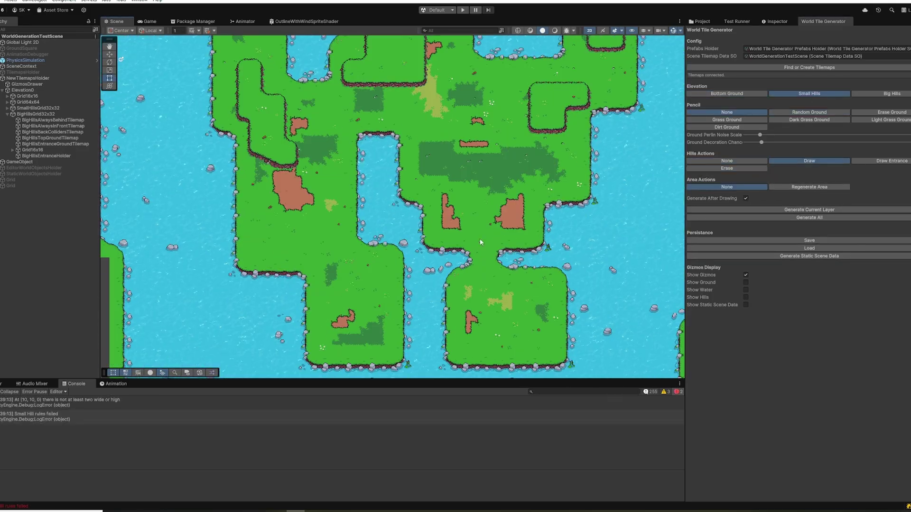
{"action": "scroll", "coordinate": [479, 240], "scroll_direction": "down", "scroll_amount": 3}
{"action": "left_click", "coordinate": [727, 94]}
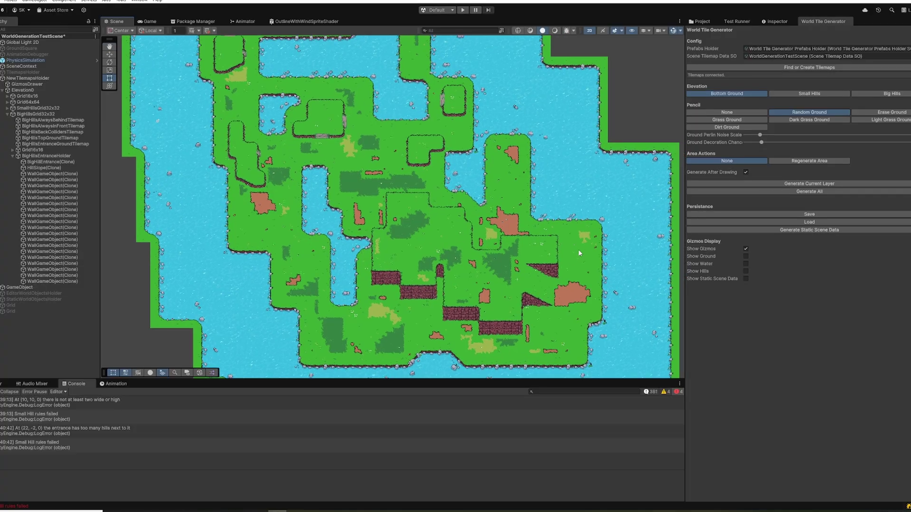
Turn on the ground gizmos and examine the ground cells around the central patches of the island.
{"action": "scroll", "coordinate": [538, 291], "scroll_direction": "up", "scroll_amount": 5}
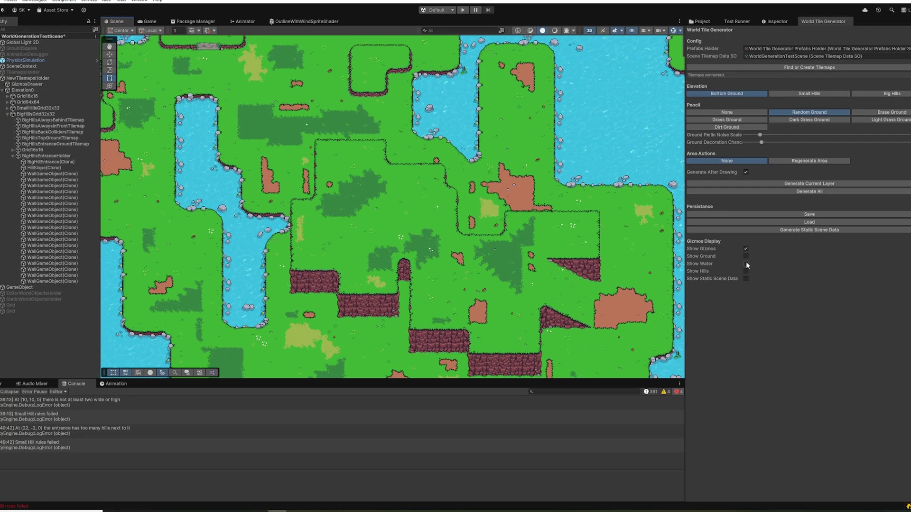
{"action": "left_click", "coordinate": [746, 257]}
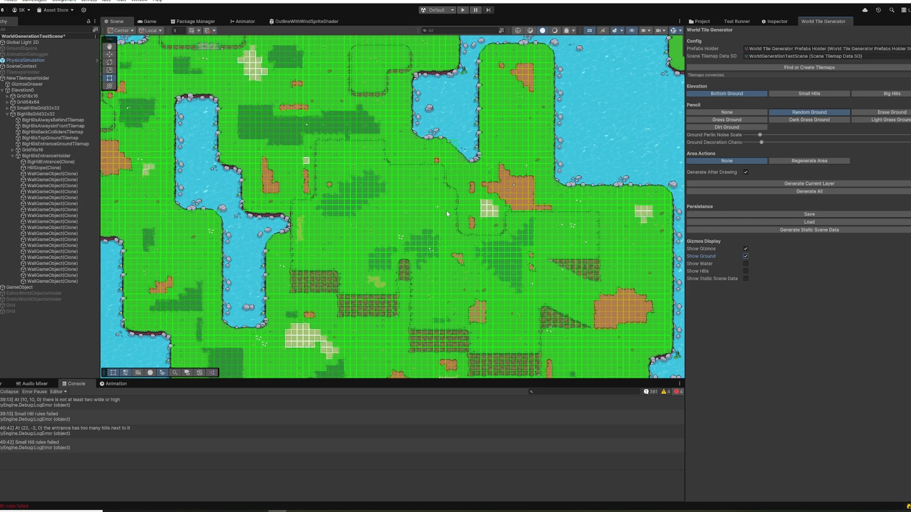
{"action": "middle_click_drag", "start_coordinate": [316, 134], "coordinate": [480, 256]}
{"action": "scroll", "coordinate": [417, 186], "scroll_direction": "up", "scroll_amount": 5}
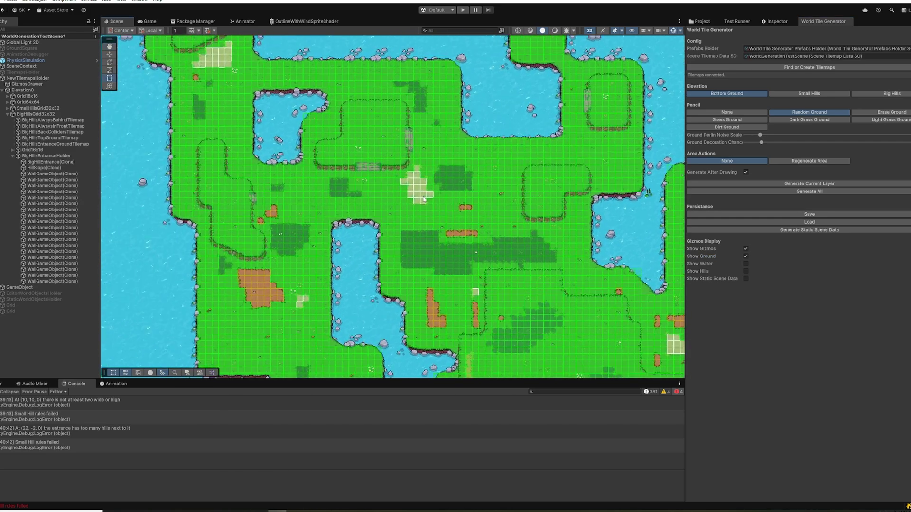
{"action": "scroll", "coordinate": [453, 205], "scroll_direction": "up", "scroll_amount": 2}
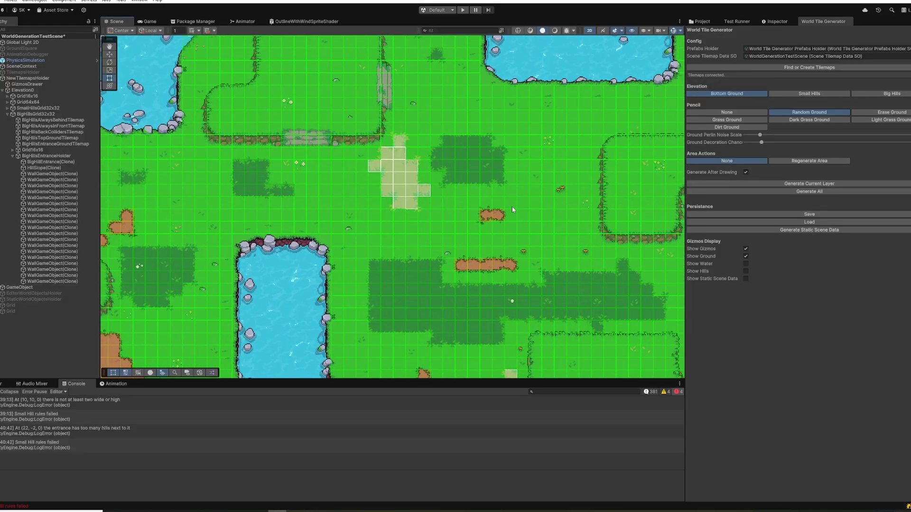
Place a TestTree, a TestTree 4 and two TestTree 3 prefabs on the grass south of the large northern pond.
{"action": "middle_click_drag", "start_coordinate": [512, 209], "coordinate": [494, 247]}
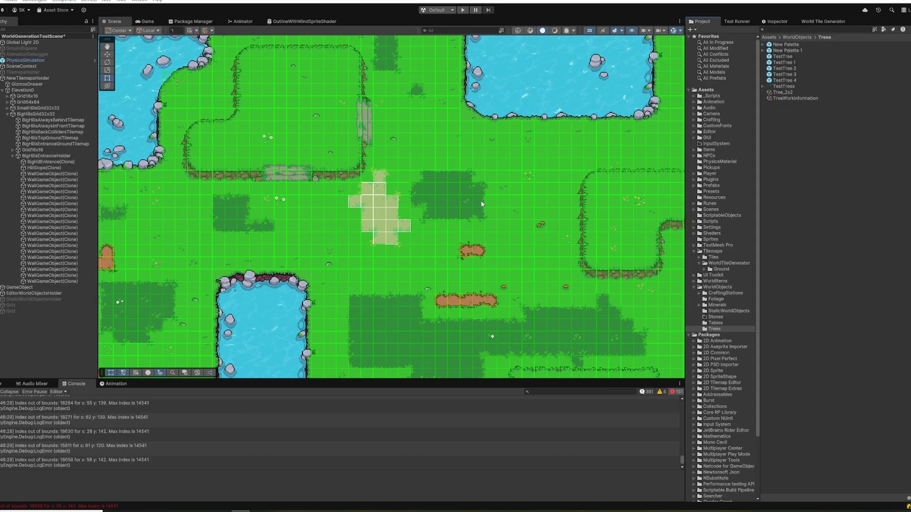
{"action": "scroll", "coordinate": [448, 187], "scroll_direction": "up", "scroll_amount": 3}
{"action": "left_click_drag", "start_coordinate": [781, 55], "coordinate": [477, 144]}
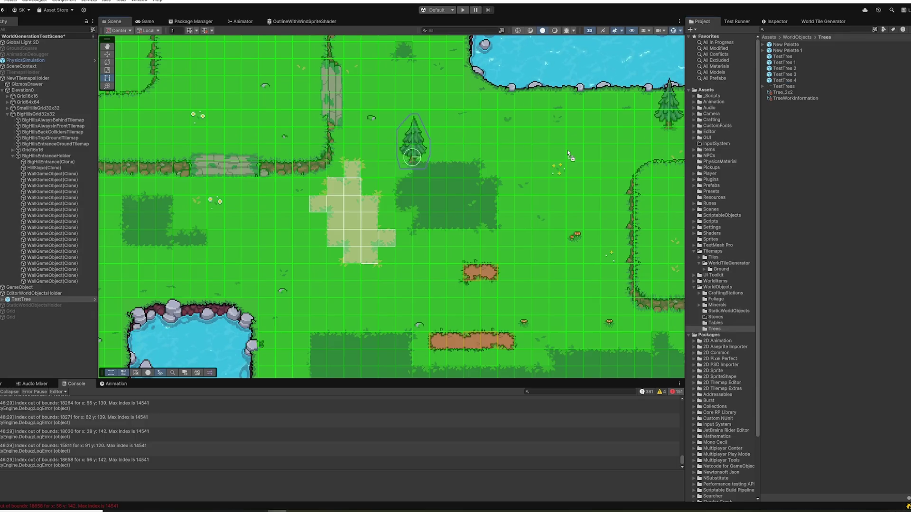
{"action": "left_click_drag", "start_coordinate": [794, 78], "coordinate": [492, 140]}
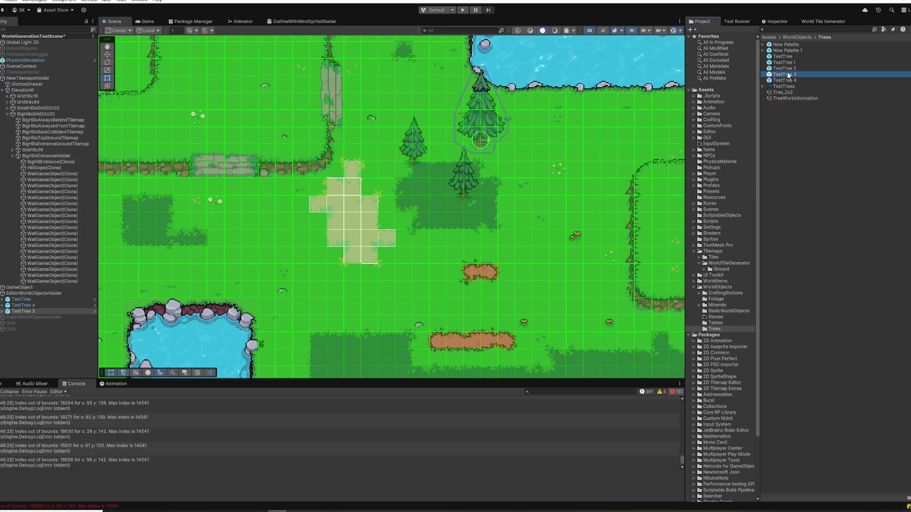
{"action": "left_click_drag", "start_coordinate": [788, 75], "coordinate": [573, 181]}
{"action": "left_click_drag", "start_coordinate": [544, 188], "coordinate": [545, 188]}
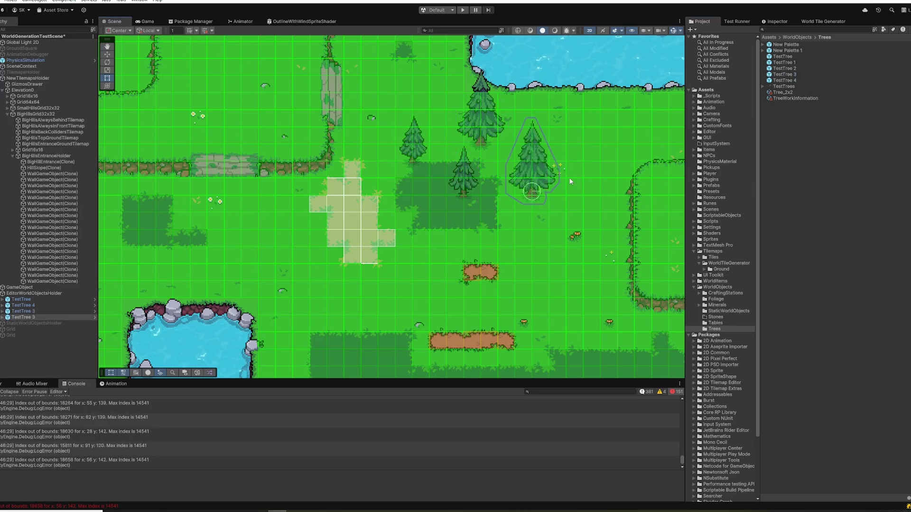
Examine the island terrain surrounding the placed trees.
{"action": "scroll", "coordinate": [542, 194], "scroll_direction": "down", "scroll_amount": 1}
{"action": "scroll", "coordinate": [541, 194], "scroll_direction": "down", "scroll_amount": 1}
{"action": "middle_click_drag", "start_coordinate": [610, 193], "coordinate": [460, 167]}
{"action": "scroll", "coordinate": [475, 201], "scroll_direction": "down", "scroll_amount": 1}
{"action": "scroll", "coordinate": [474, 201], "scroll_direction": "down", "scroll_amount": 1}
{"action": "middle_click_drag", "start_coordinate": [557, 299], "coordinate": [480, 174]}
{"action": "middle_click_drag", "start_coordinate": [581, 247], "coordinate": [541, 244]}
{"action": "middle_click_drag", "start_coordinate": [323, 120], "coordinate": [511, 300]}
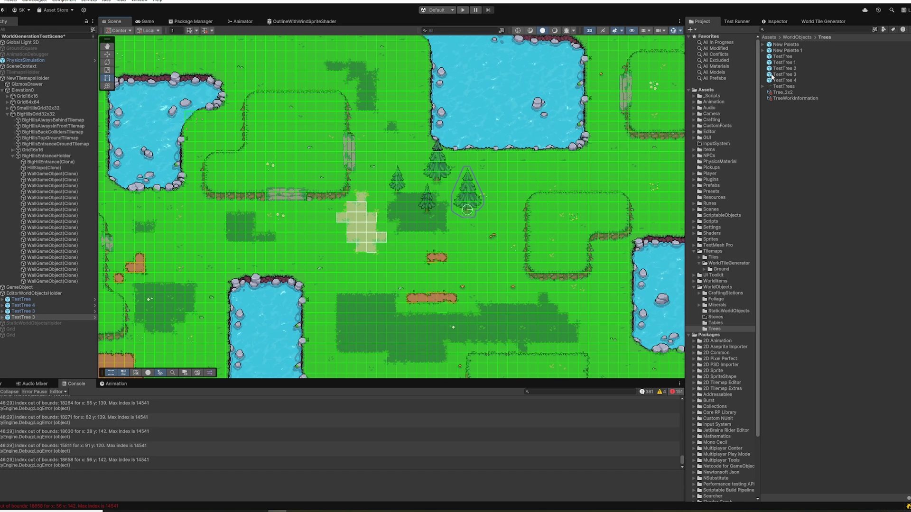
Show the static scene data's non-walkable tiles, hide the ground gizmos, and examine the non-walkable areas across the island.
{"action": "left_click", "coordinate": [812, 21]}
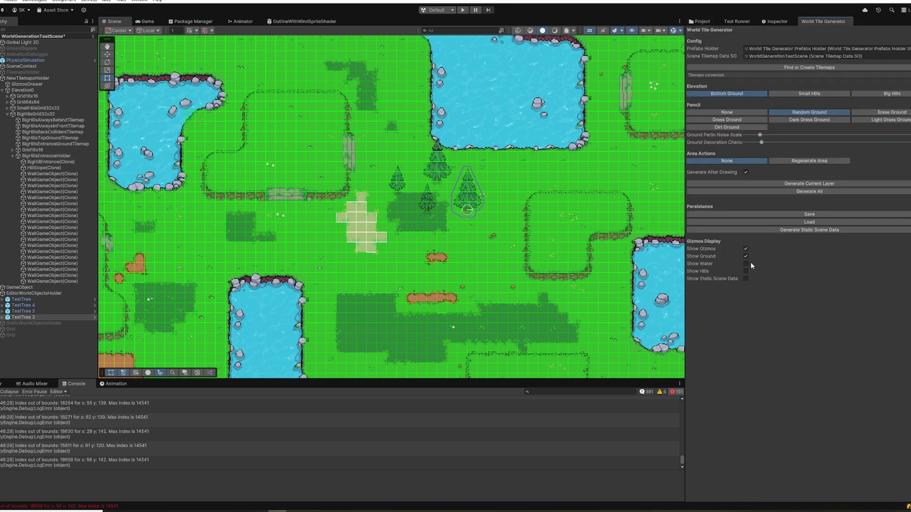
{"action": "left_click", "coordinate": [746, 279]}
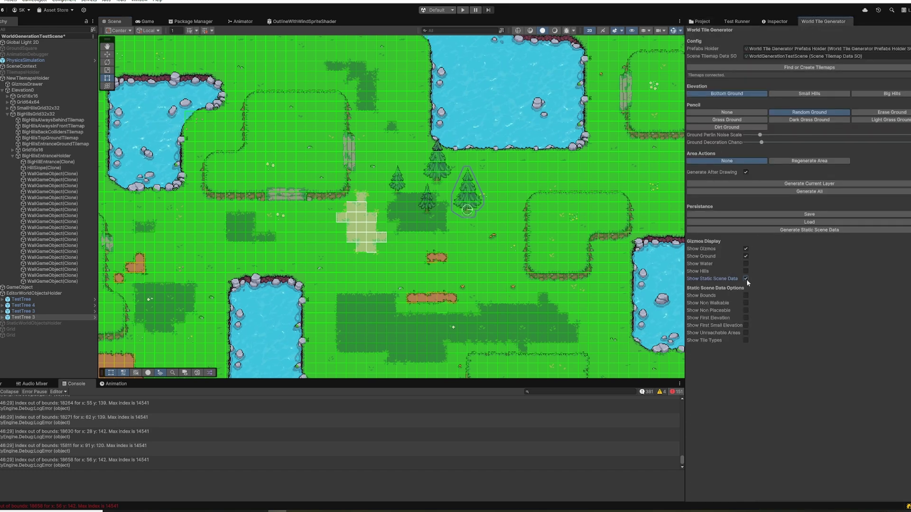
{"action": "scroll", "coordinate": [632, 278], "scroll_direction": "down", "scroll_amount": 2}
{"action": "scroll", "coordinate": [632, 277], "scroll_direction": "down", "scroll_amount": 2}
{"action": "middle_click_drag", "start_coordinate": [601, 264], "coordinate": [528, 232]}
{"action": "scroll", "coordinate": [549, 226], "scroll_direction": "down", "scroll_amount": 3}
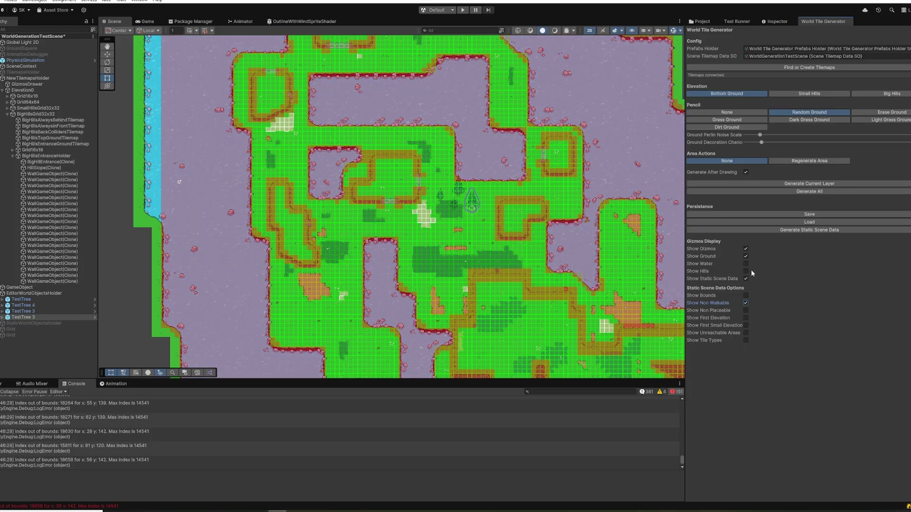
{"action": "left_click", "coordinate": [746, 257]}
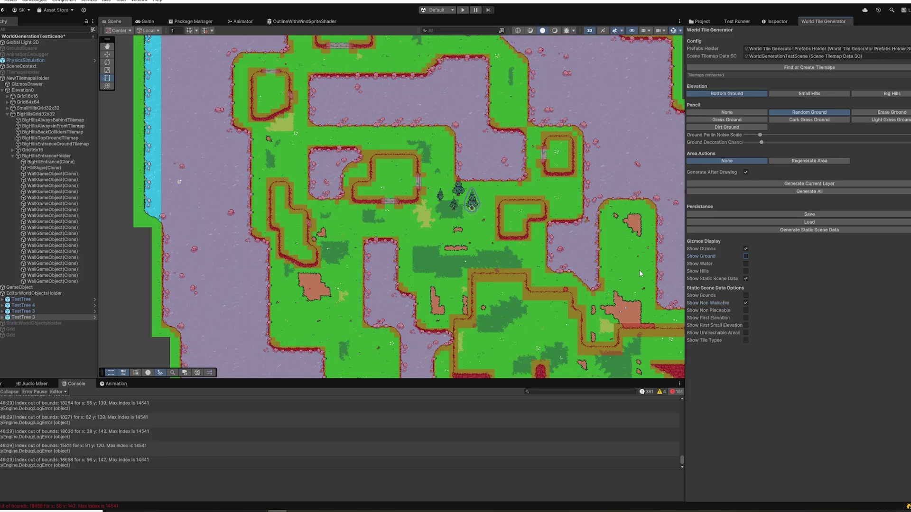
{"action": "scroll", "coordinate": [639, 269], "scroll_direction": "down", "scroll_amount": 2}
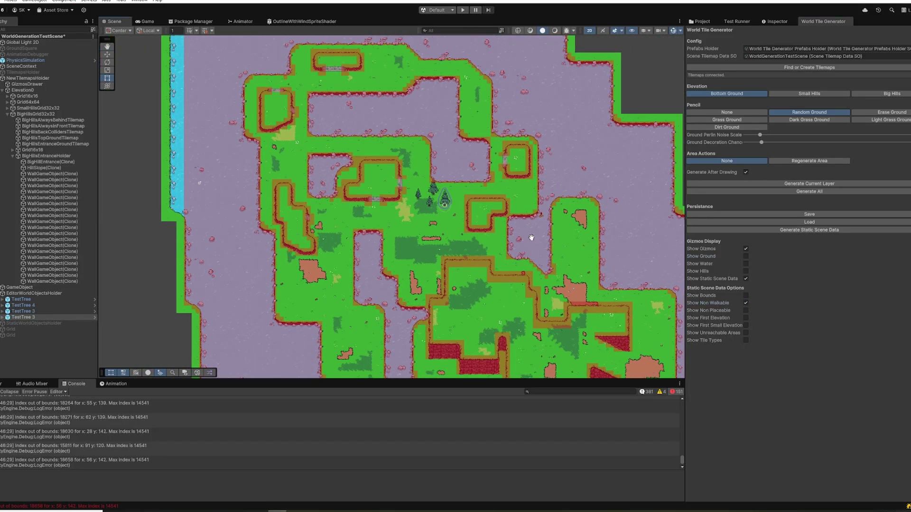
{"action": "middle_click_drag", "start_coordinate": [531, 237], "coordinate": [470, 198]}
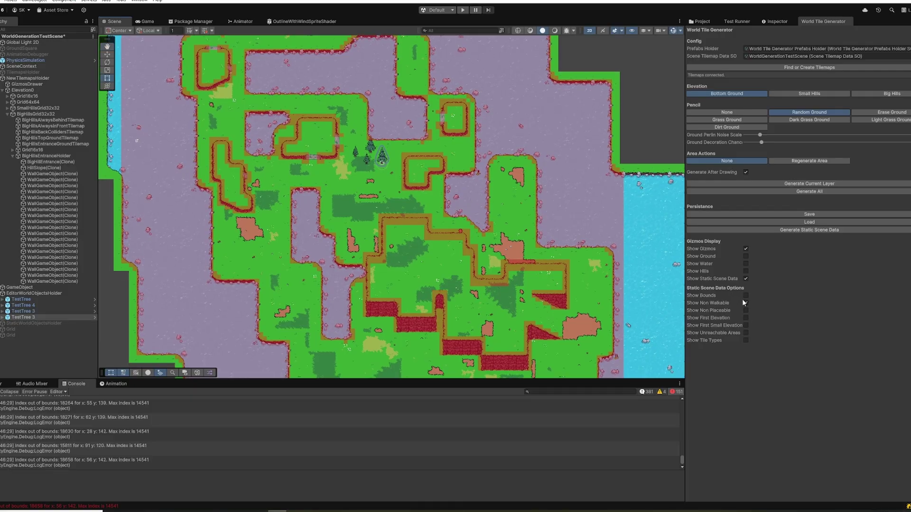
Examine the first small elevation and unreachable areas of the static scene data, and toggle the tile types display.
{"action": "left_click", "coordinate": [746, 326]}
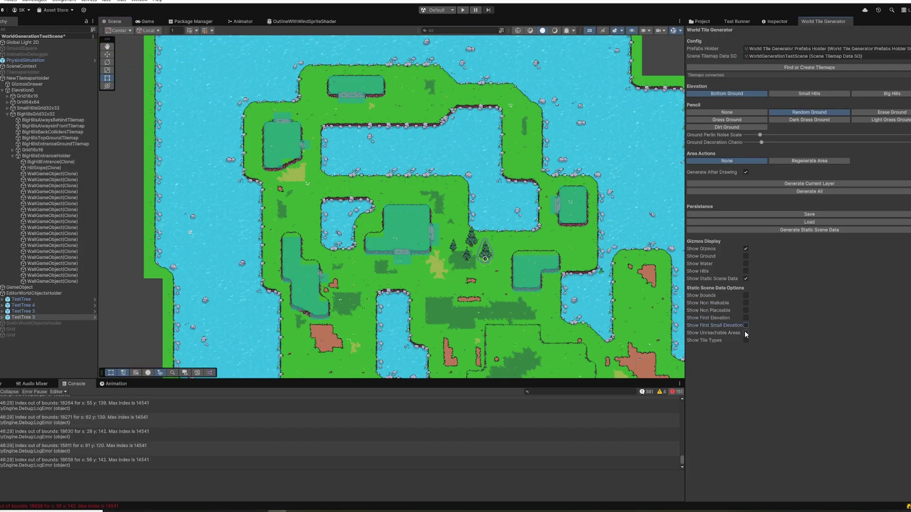
{"action": "left_click", "coordinate": [746, 333]}
{"action": "middle_click_drag", "start_coordinate": [575, 292], "coordinate": [470, 225]}
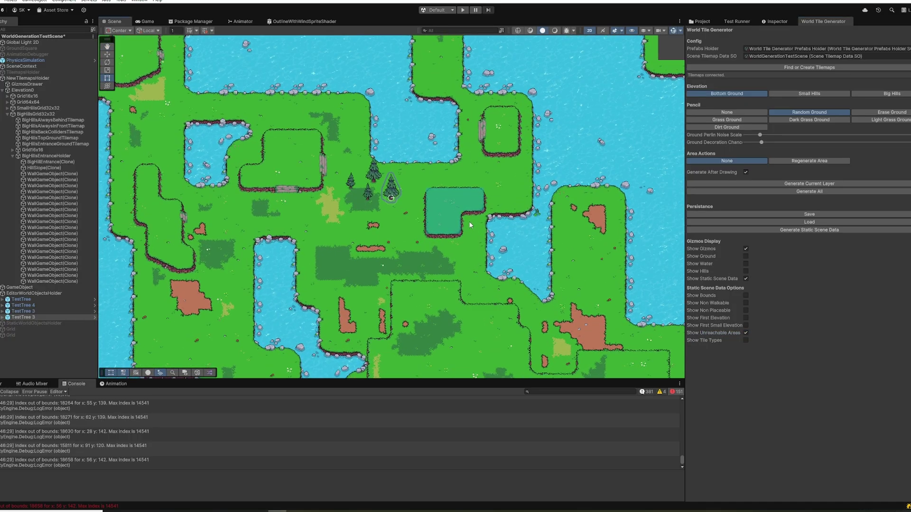
{"action": "left_click", "coordinate": [746, 340]}
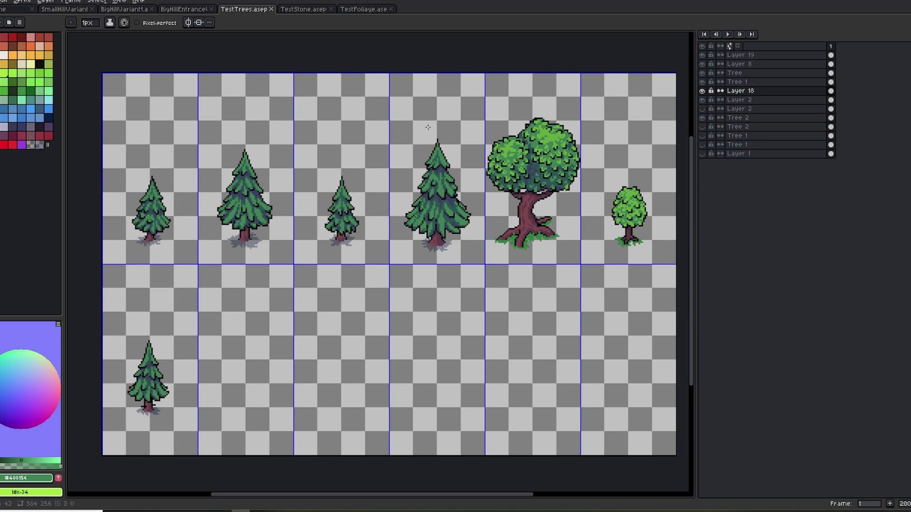
Switch to the sprite editor and review the TestStone and TestFoliage sprite sheets.
{"action": "left_click", "coordinate": [303, 9]}
{"action": "left_click", "coordinate": [361, 11]}
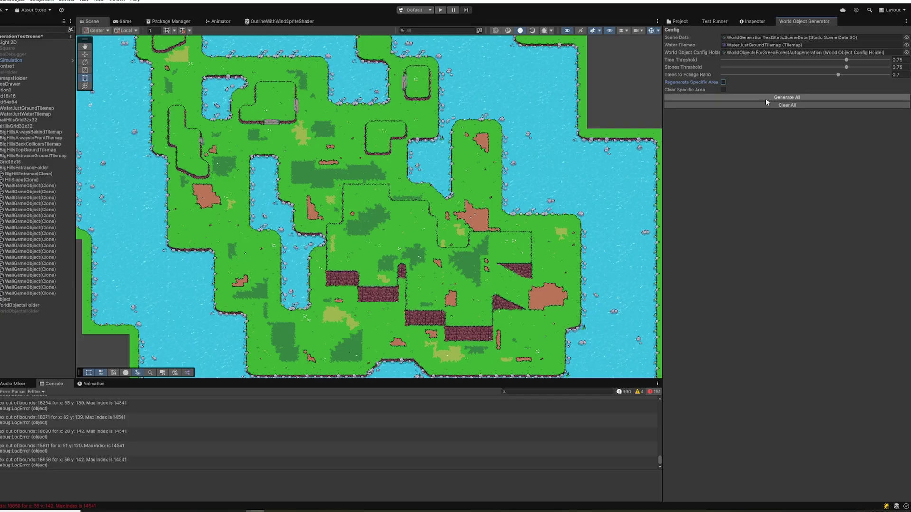
Generate all trees, stones and foliage with the World Object Generator in Unity, repeating the generation for new random layouts.
{"action": "left_click", "coordinate": [764, 98]}
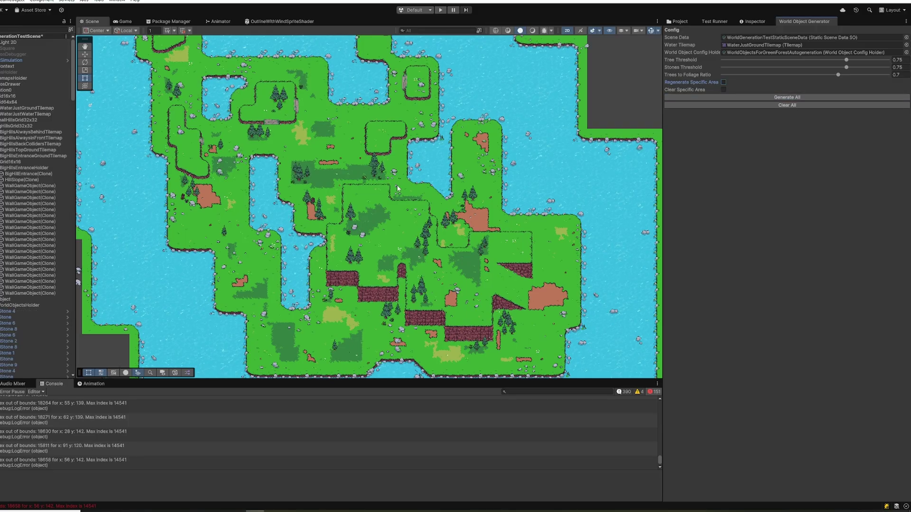
{"action": "left_click", "coordinate": [761, 97]}
{"action": "left_click", "coordinate": [759, 98]}
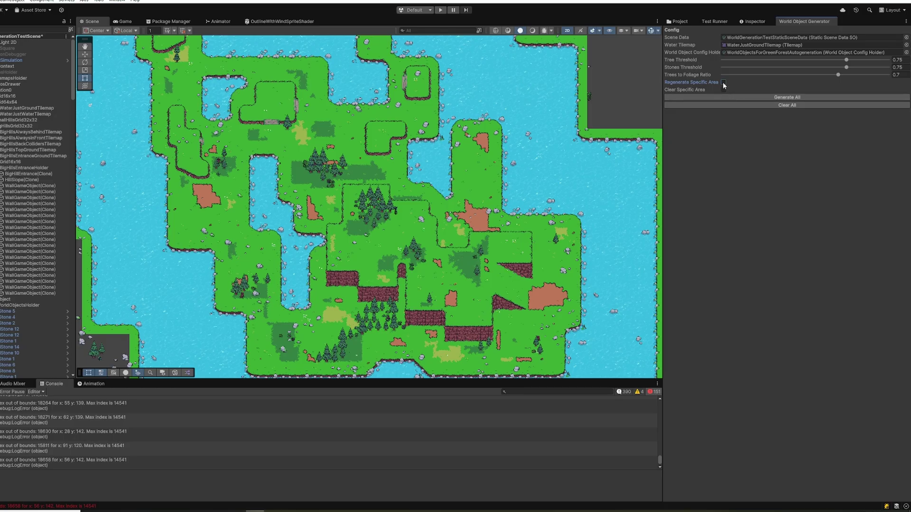
Enable Regenerate Specific Area and regenerate the objects in several rectangular areas of the island's southern and southwestern parts.
{"action": "left_click_drag", "start_coordinate": [421, 239], "coordinate": [295, 362]}
{"action": "left_click_drag", "start_coordinate": [353, 319], "coordinate": [286, 362]}
{"action": "left_click_drag", "start_coordinate": [281, 264], "coordinate": [235, 285]}
{"action": "scroll", "coordinate": [205, 273], "scroll_direction": "up", "scroll_amount": 3}
{"action": "left_click_drag", "start_coordinate": [309, 209], "coordinate": [220, 265]}
{"action": "left_click_drag", "start_coordinate": [280, 178], "coordinate": [201, 280]}
{"action": "left_click_drag", "start_coordinate": [277, 157], "coordinate": [188, 244]}
Regenerate the objects in overlapping areas around the large dirt patch on the western side of the island.
{"action": "middle_click_drag", "start_coordinate": [243, 191], "coordinate": [322, 247]}
{"action": "scroll", "coordinate": [321, 247], "scroll_direction": "up", "scroll_amount": 1}
{"action": "scroll", "coordinate": [321, 247], "scroll_direction": "up", "scroll_amount": 1}
{"action": "left_click_drag", "start_coordinate": [385, 258], "coordinate": [278, 341]}
{"action": "left_click_drag", "start_coordinate": [365, 277], "coordinate": [313, 310]}
{"action": "left_click_drag", "start_coordinate": [335, 171], "coordinate": [224, 281]}
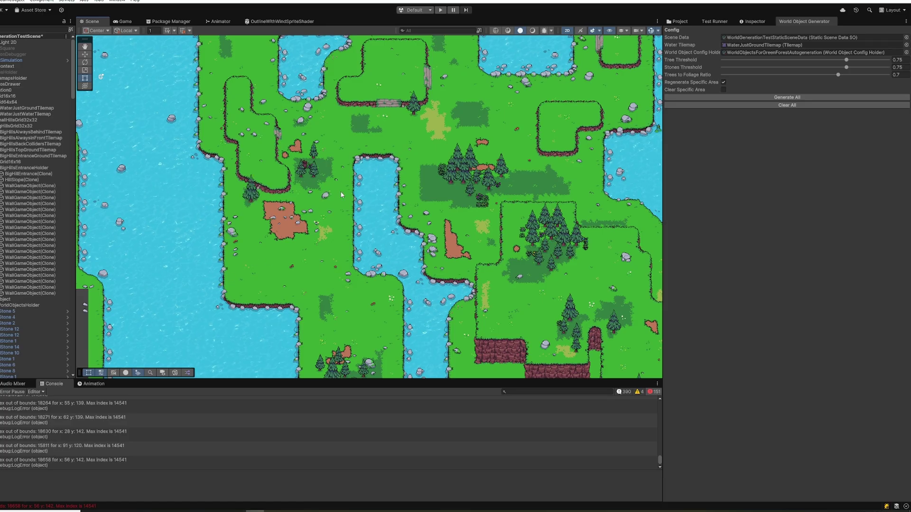
{"action": "left_click_drag", "start_coordinate": [341, 194], "coordinate": [263, 310]}
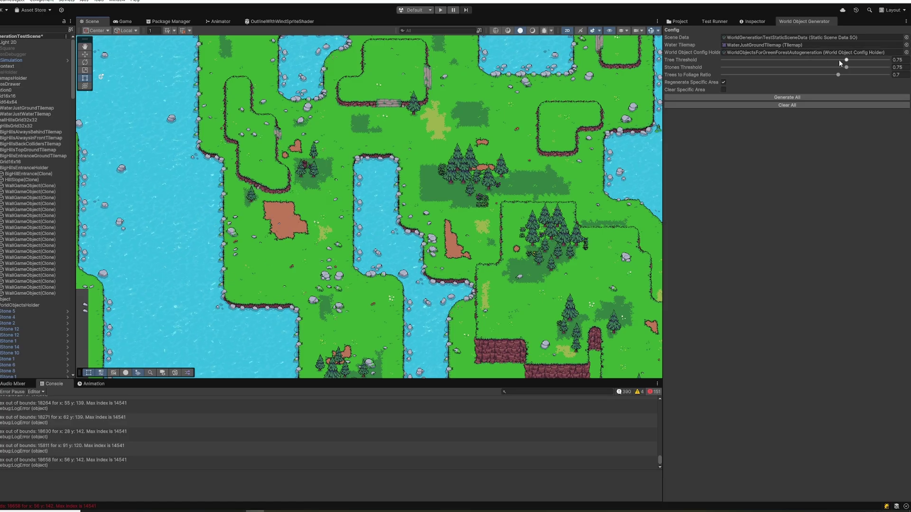
Set the Tree Threshold to 0.6 and regenerate the objects around the western hills and the island's centre.
{"action": "left_click_drag", "start_coordinate": [839, 61], "coordinate": [814, 62]}
{"action": "left_click_drag", "start_coordinate": [425, 111], "coordinate": [242, 290]}
{"action": "middle_click_drag", "start_coordinate": [542, 68], "coordinate": [459, 160]}
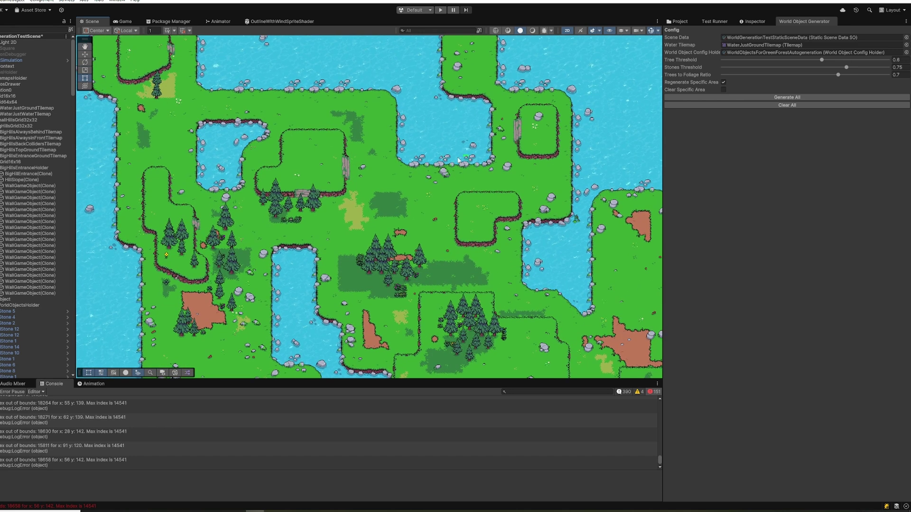
{"action": "left_click_drag", "start_coordinate": [458, 160], "coordinate": [346, 232]}
{"action": "left_click_drag", "start_coordinate": [492, 148], "coordinate": [346, 233]}
Lower the Tree Threshold to 0.197 and regenerate the central clearing and the area around the hill beside the small pond.
{"action": "left_click_drag", "start_coordinate": [762, 60], "coordinate": [755, 60]}
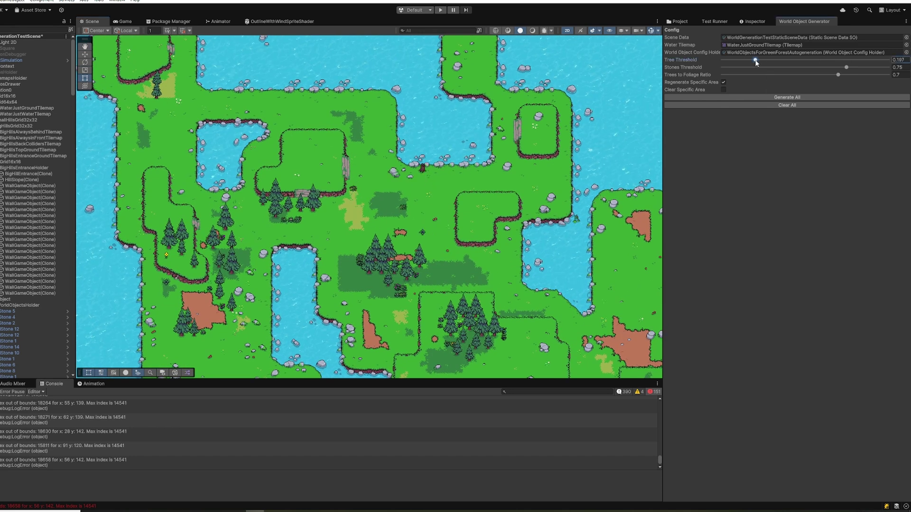
{"action": "left_click_drag", "start_coordinate": [451, 161], "coordinate": [311, 239]}
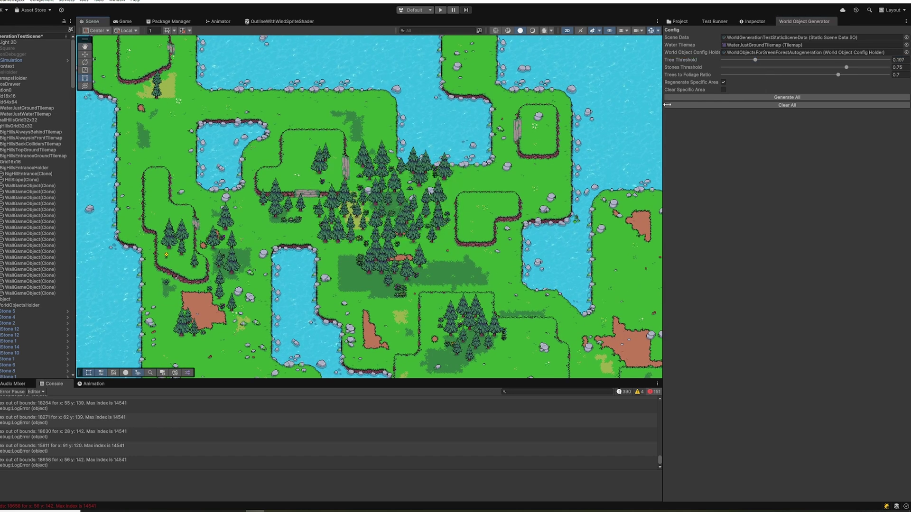
{"action": "left_click_drag", "start_coordinate": [388, 85], "coordinate": [275, 169]}
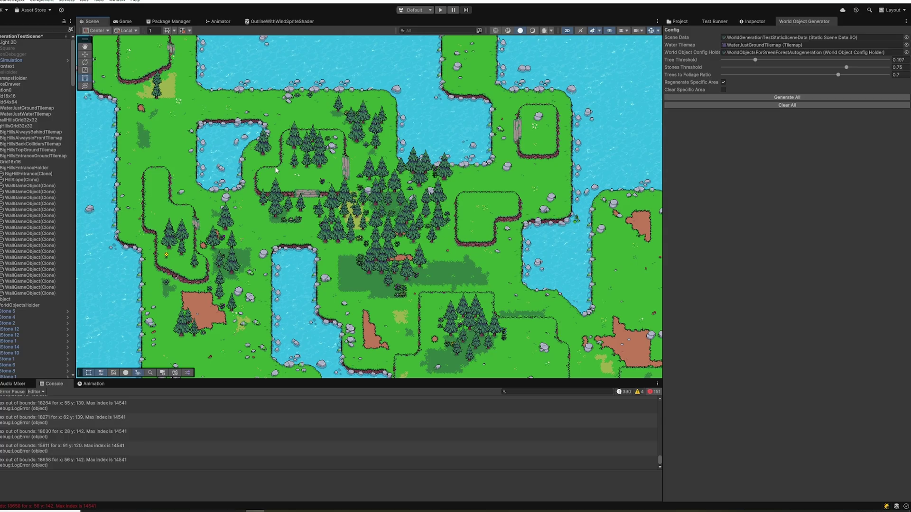
Set the Tree Threshold to 0.326 and regenerate areas on the eastern peninsula and in the island's southeast.
{"action": "left_click", "coordinate": [778, 60]}
{"action": "scroll", "coordinate": [521, 256], "scroll_direction": "down", "scroll_amount": 2}
{"action": "left_click_drag", "start_coordinate": [634, 232], "coordinate": [593, 290]}
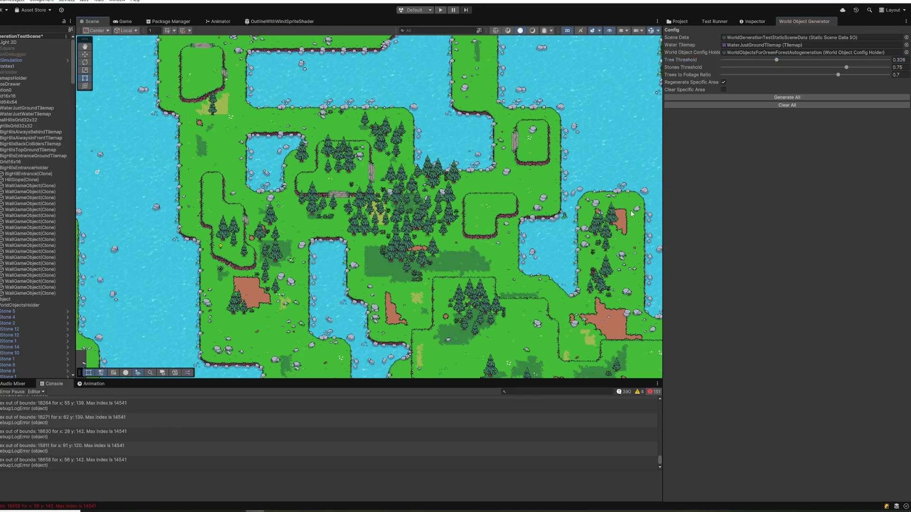
{"action": "middle_click_drag", "start_coordinate": [593, 290], "coordinate": [456, 201]}
{"action": "left_click_drag", "start_coordinate": [484, 294], "coordinate": [413, 346]}
{"action": "middle_click_drag", "start_coordinate": [479, 275], "coordinate": [516, 176]}
{"action": "left_click_drag", "start_coordinate": [612, 267], "coordinate": [556, 320]}
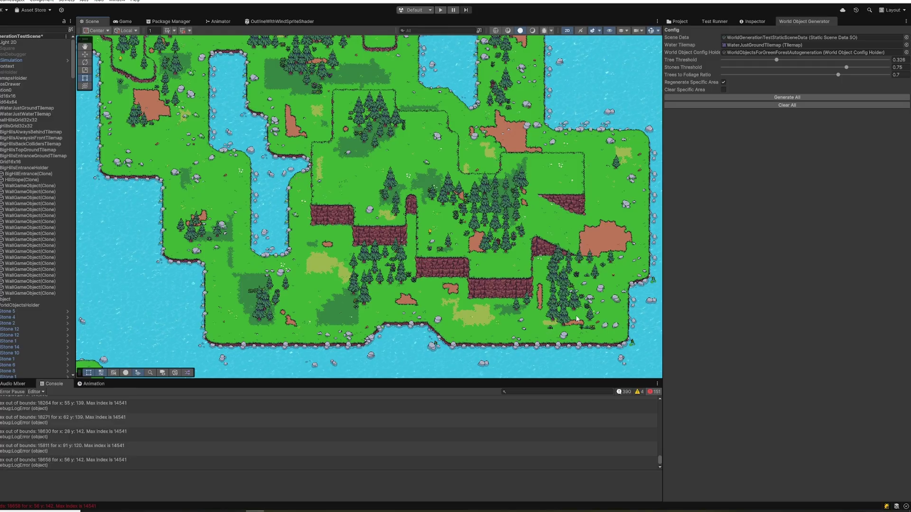
Raise the Tree Threshold to 0.74 and regenerate the objects across the dense central forest.
{"action": "key", "text": "f"}
{"action": "scroll", "coordinate": [406, 224], "scroll_direction": "up", "scroll_amount": 4}
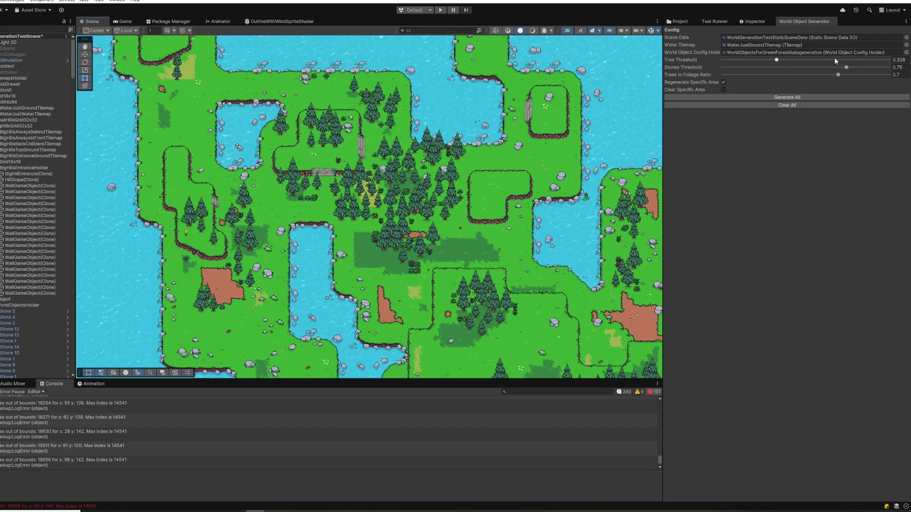
{"action": "left_click", "coordinate": [845, 60]}
{"action": "left_click_drag", "start_coordinate": [487, 128], "coordinate": [298, 265]}
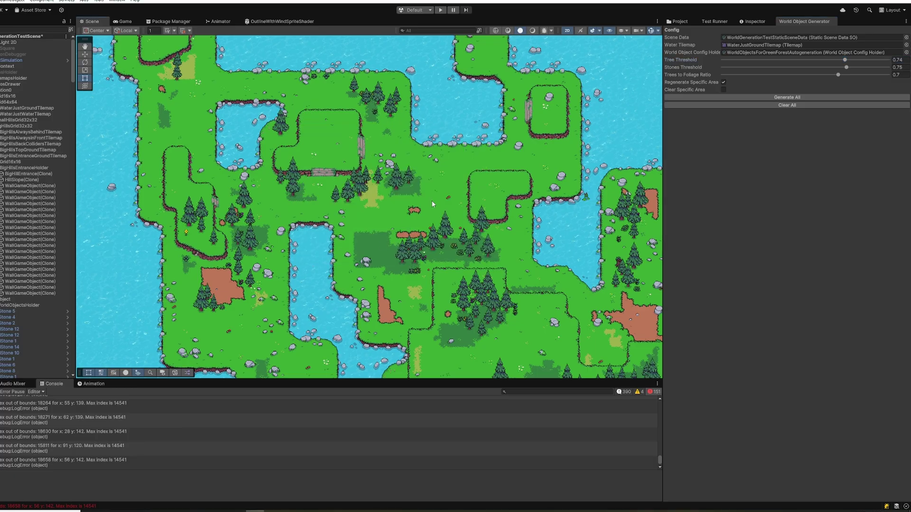
Regenerate the objects of the whole island with the Tree Threshold at 0.74.
{"action": "scroll", "coordinate": [443, 191], "scroll_direction": "down", "scroll_amount": 4}
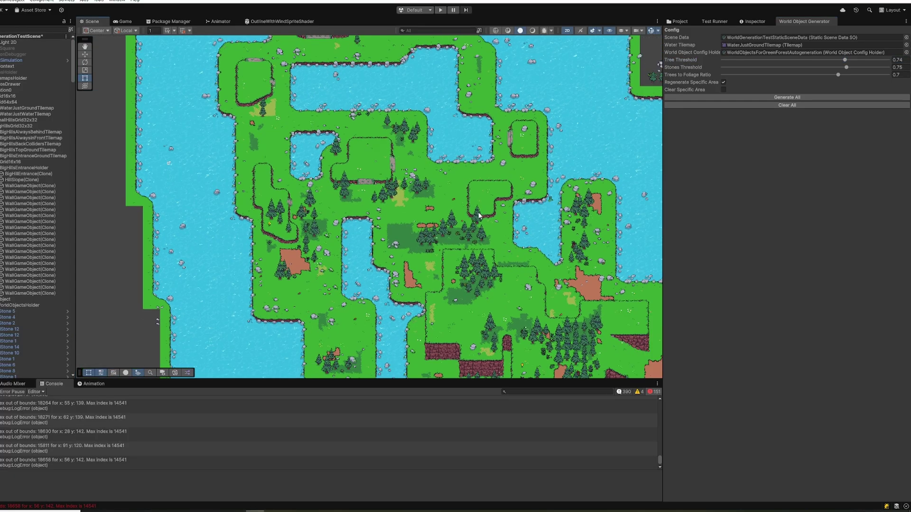
{"action": "middle_click_drag", "start_coordinate": [533, 230], "coordinate": [498, 202]}
{"action": "scroll", "coordinate": [498, 202], "scroll_direction": "down", "scroll_amount": 3}
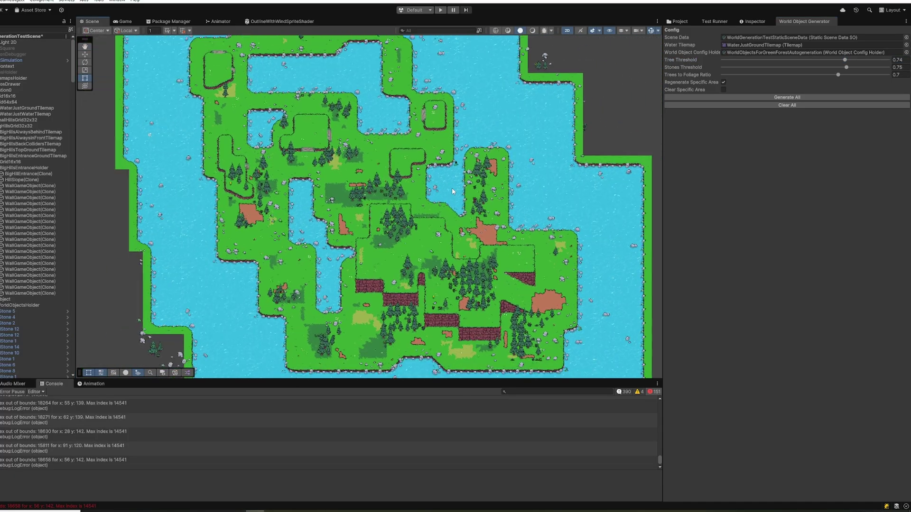
{"action": "left_click", "coordinate": [796, 97]}
Set the Tree Threshold to 0.346 and regenerate all world objects again.
{"action": "left_click", "coordinate": [779, 60]}
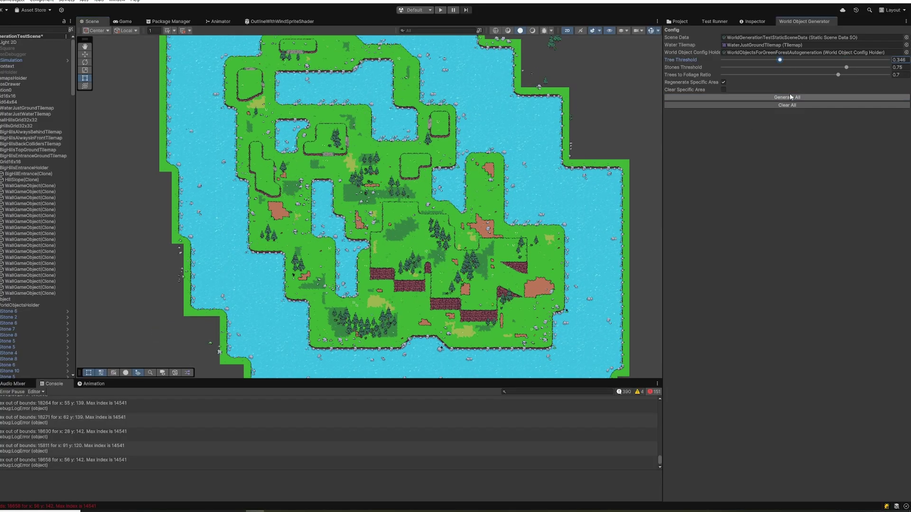
{"action": "left_click", "coordinate": [790, 96]}
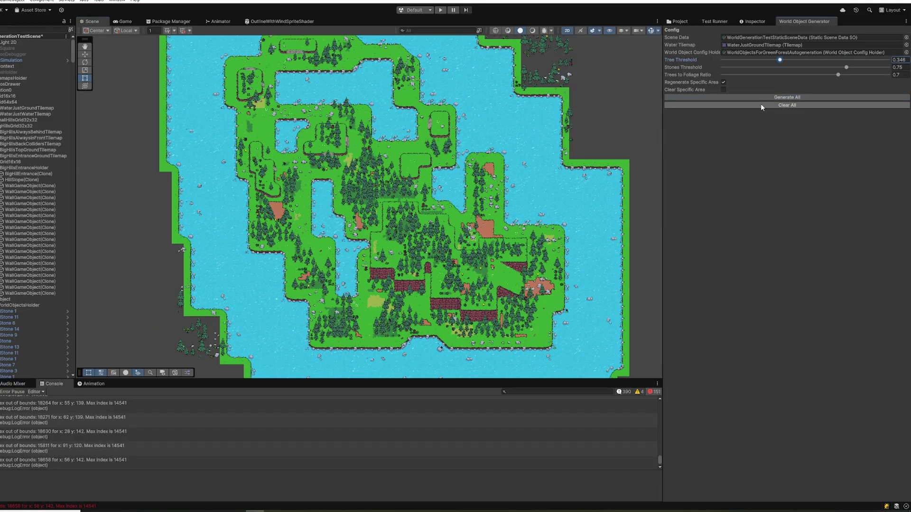
{"action": "left_click", "coordinate": [795, 98]}
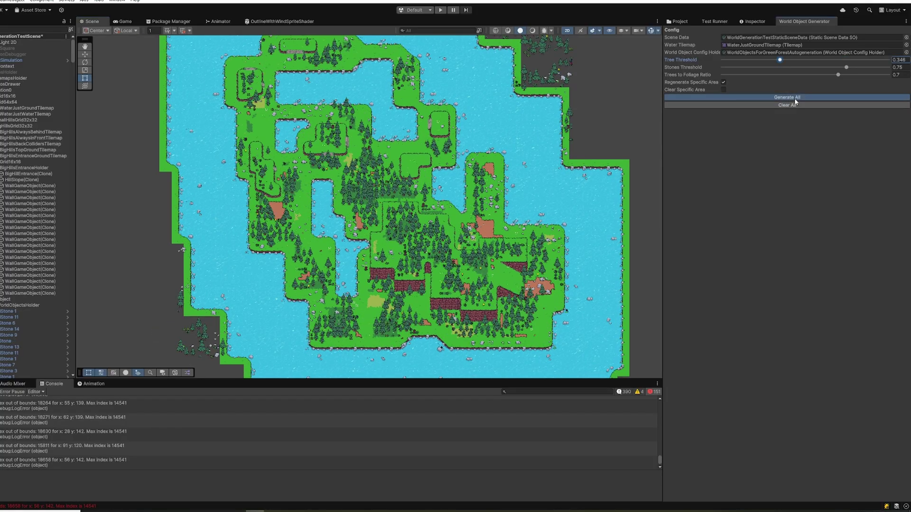